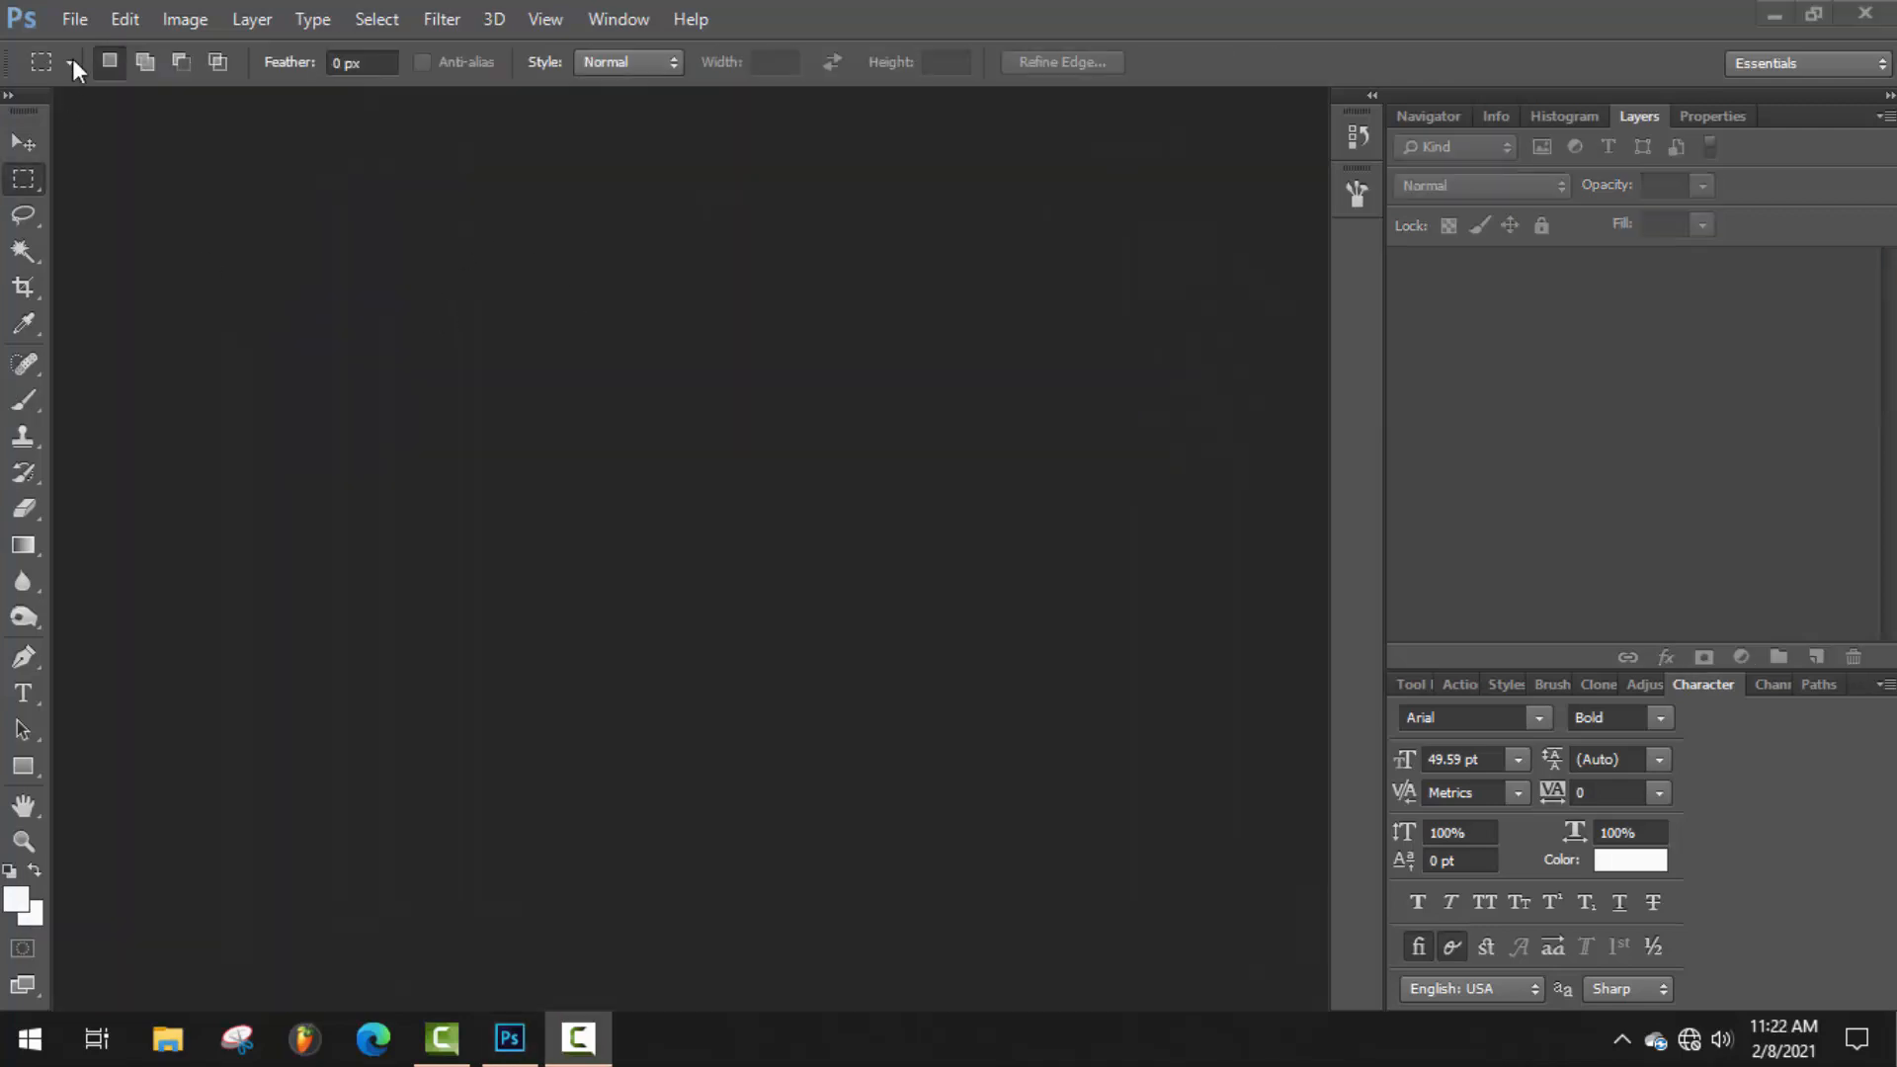
Open the freckled face portrait c5892e310d832d88ac5f24f68b3646de.jpg from the Desktop folder.
click(74, 18)
click(89, 70)
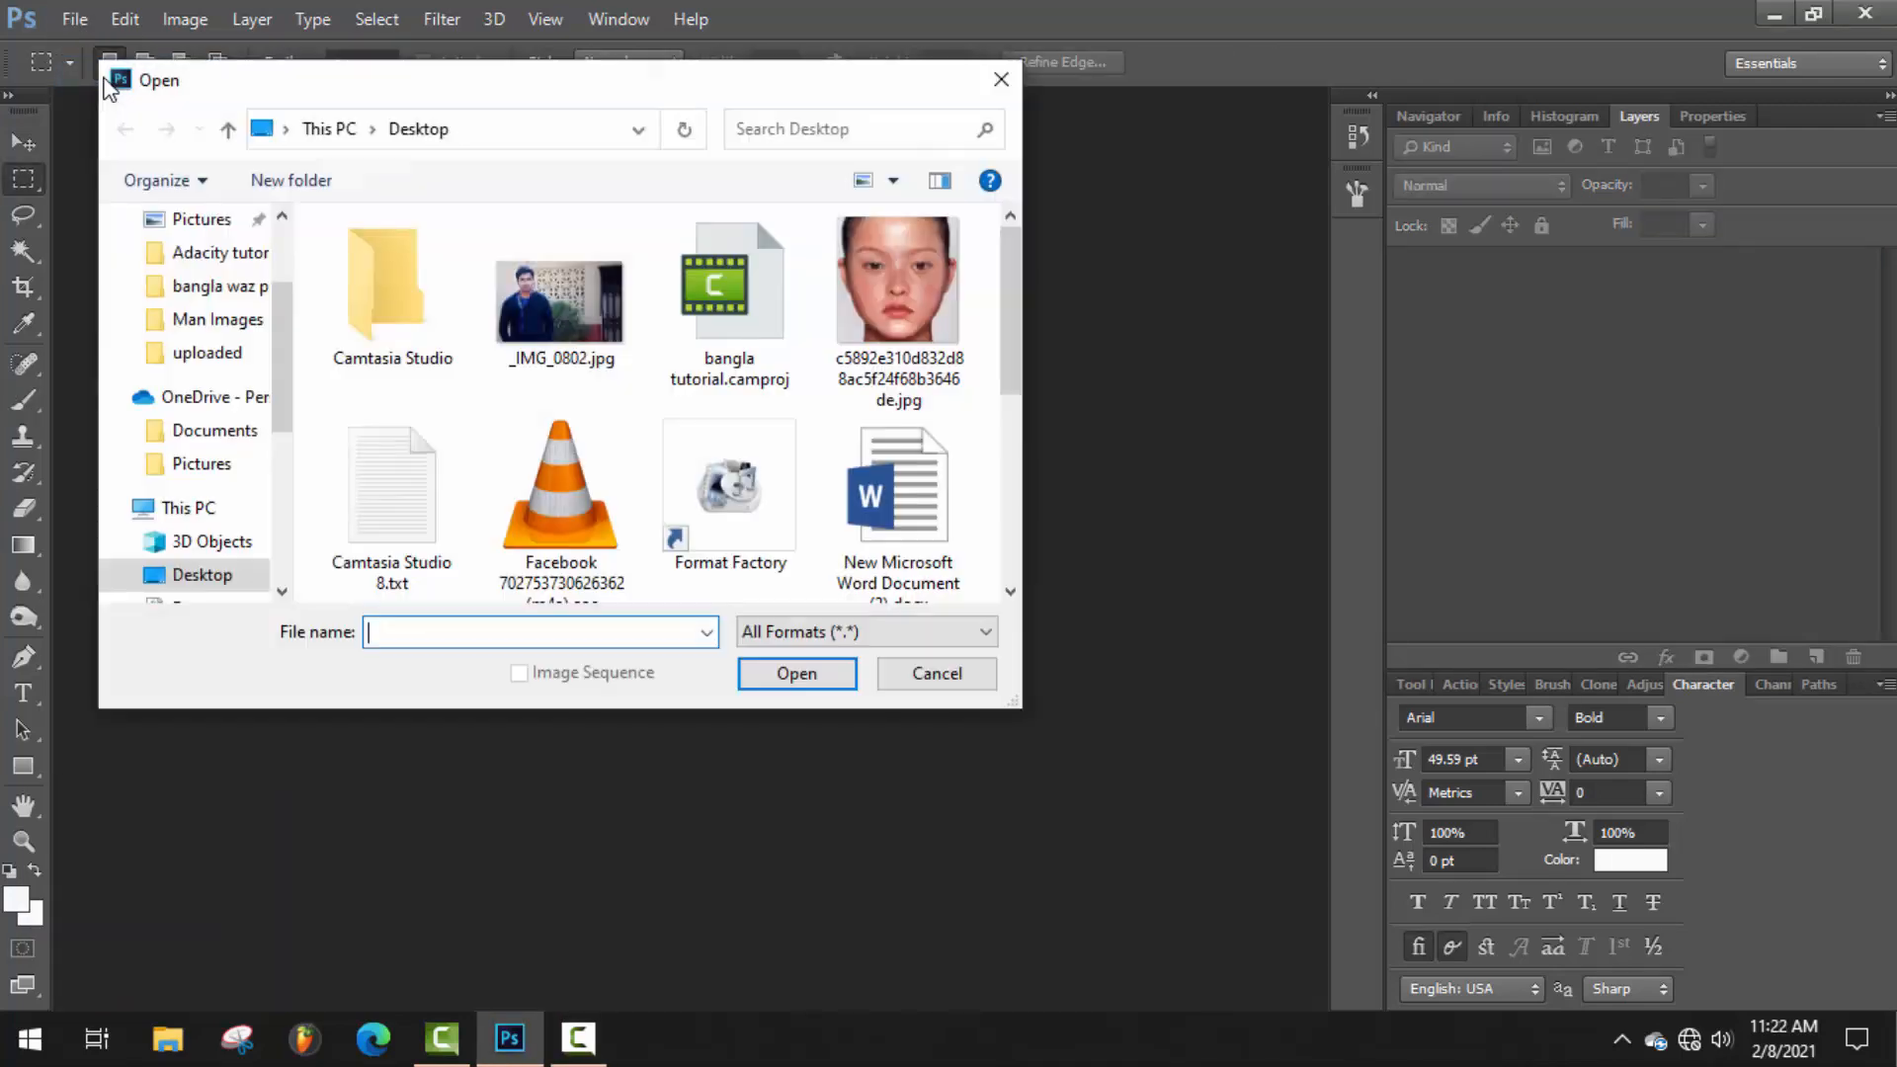
double_click(897, 296)
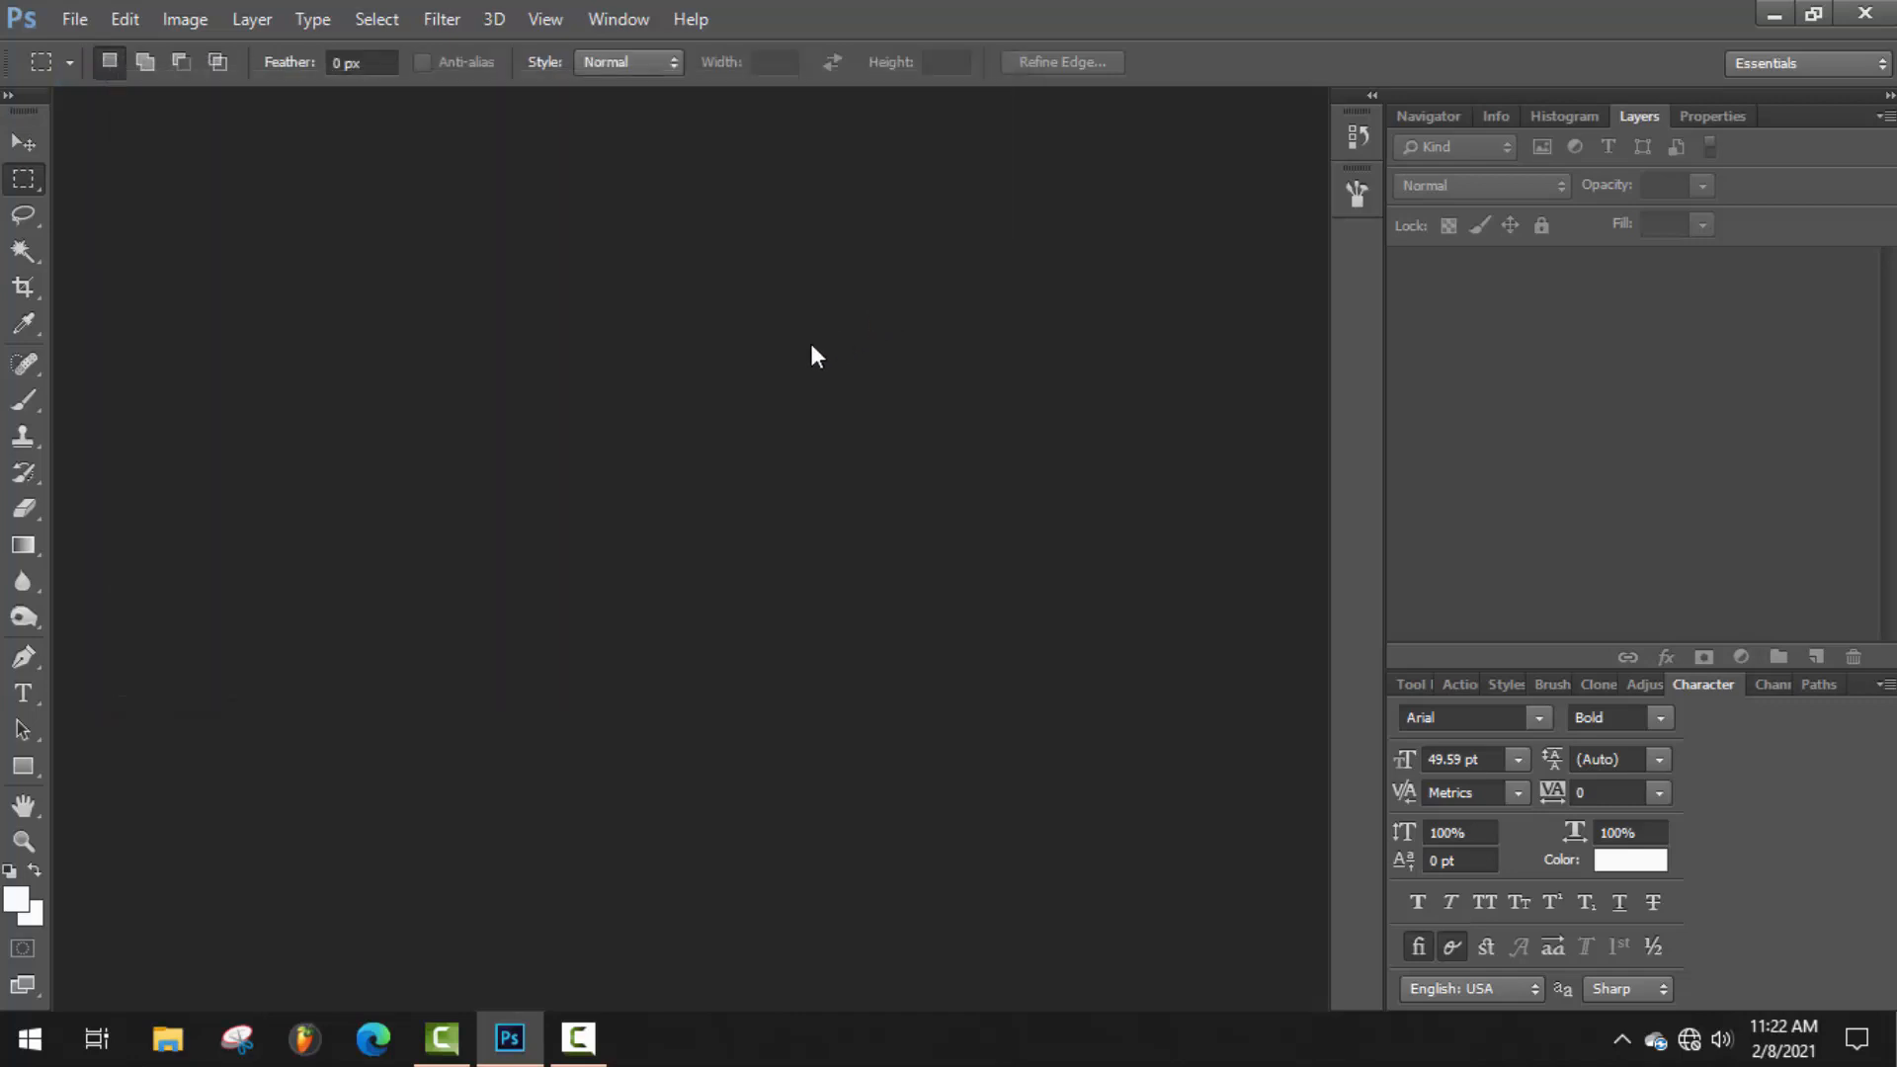
drag(475, 109, 820, 99)
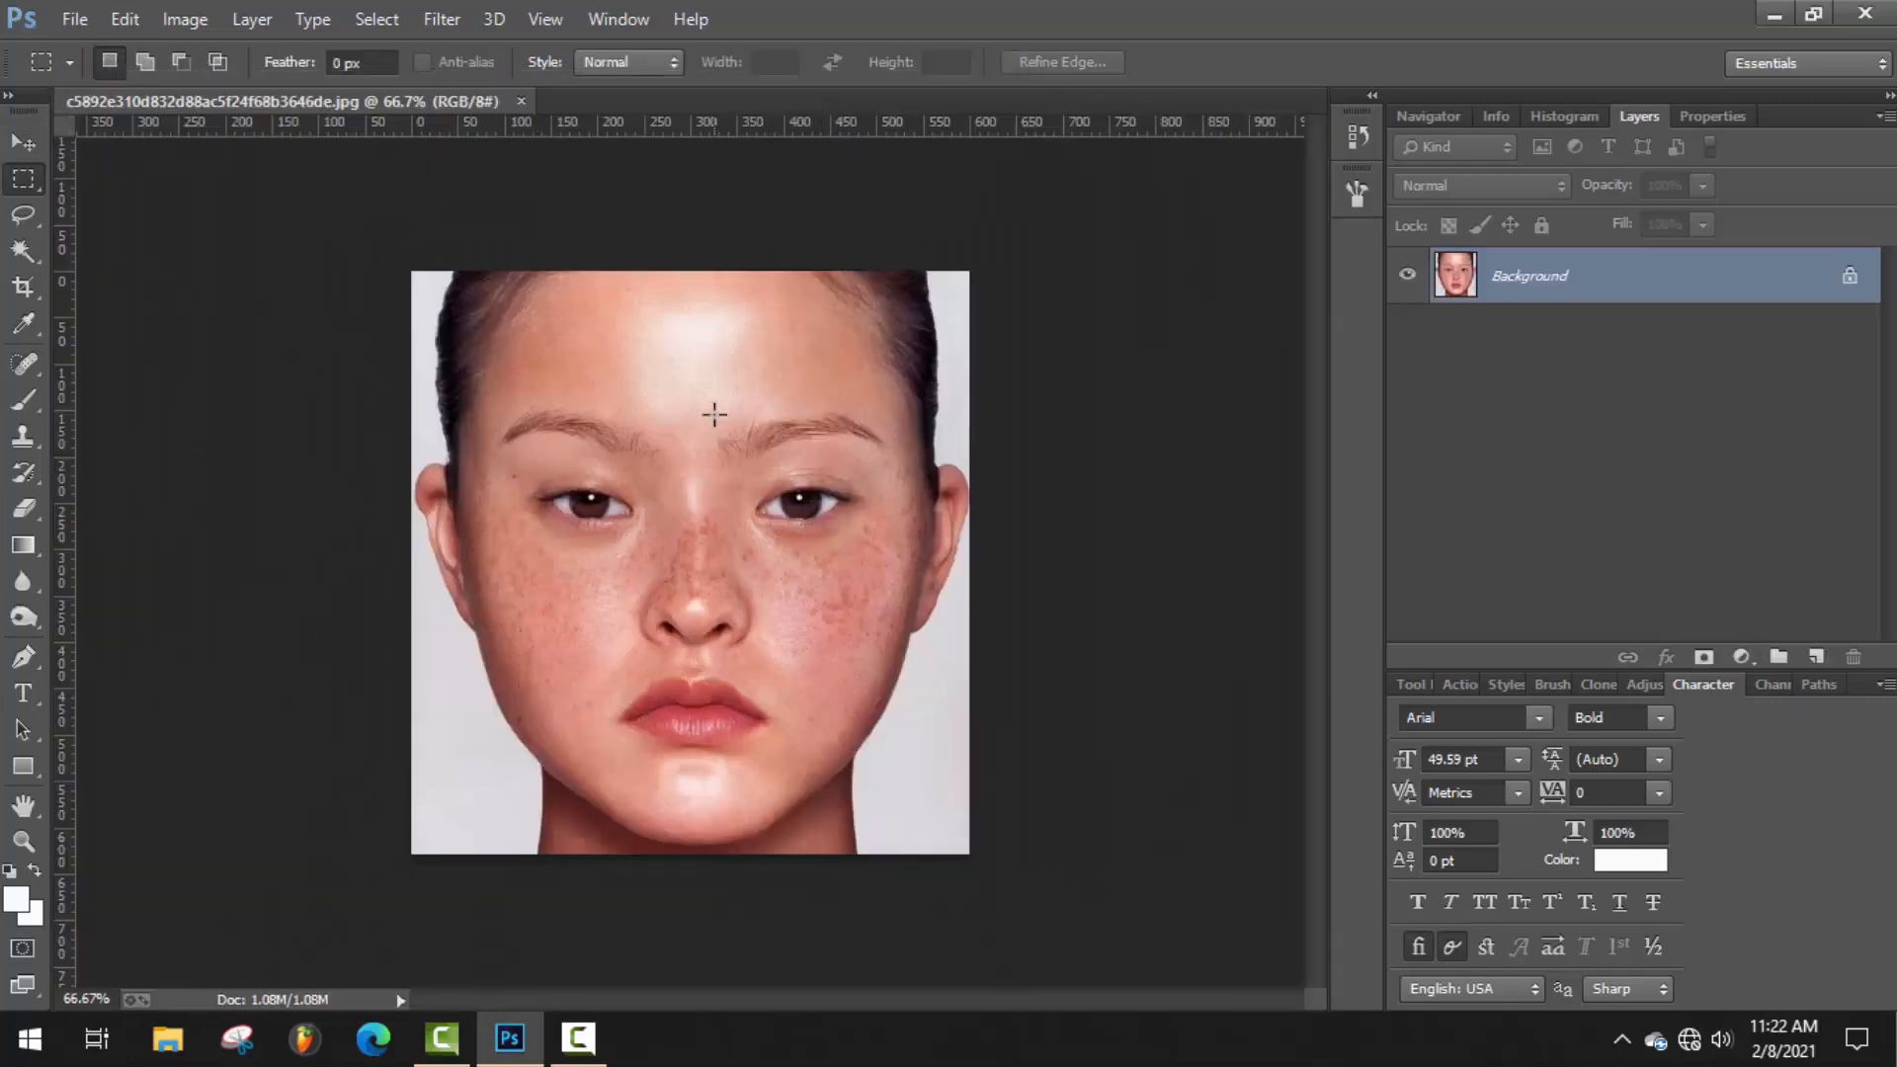
Examine the freckles on the cheeks and nose up close, comparing them with the whole face.
scroll(715, 415, up, 5)
scroll(721, 421, down, 2)
scroll(1149, 691, up, 5)
scroll(1143, 688, down, 5)
scroll(384, 827, up, 5)
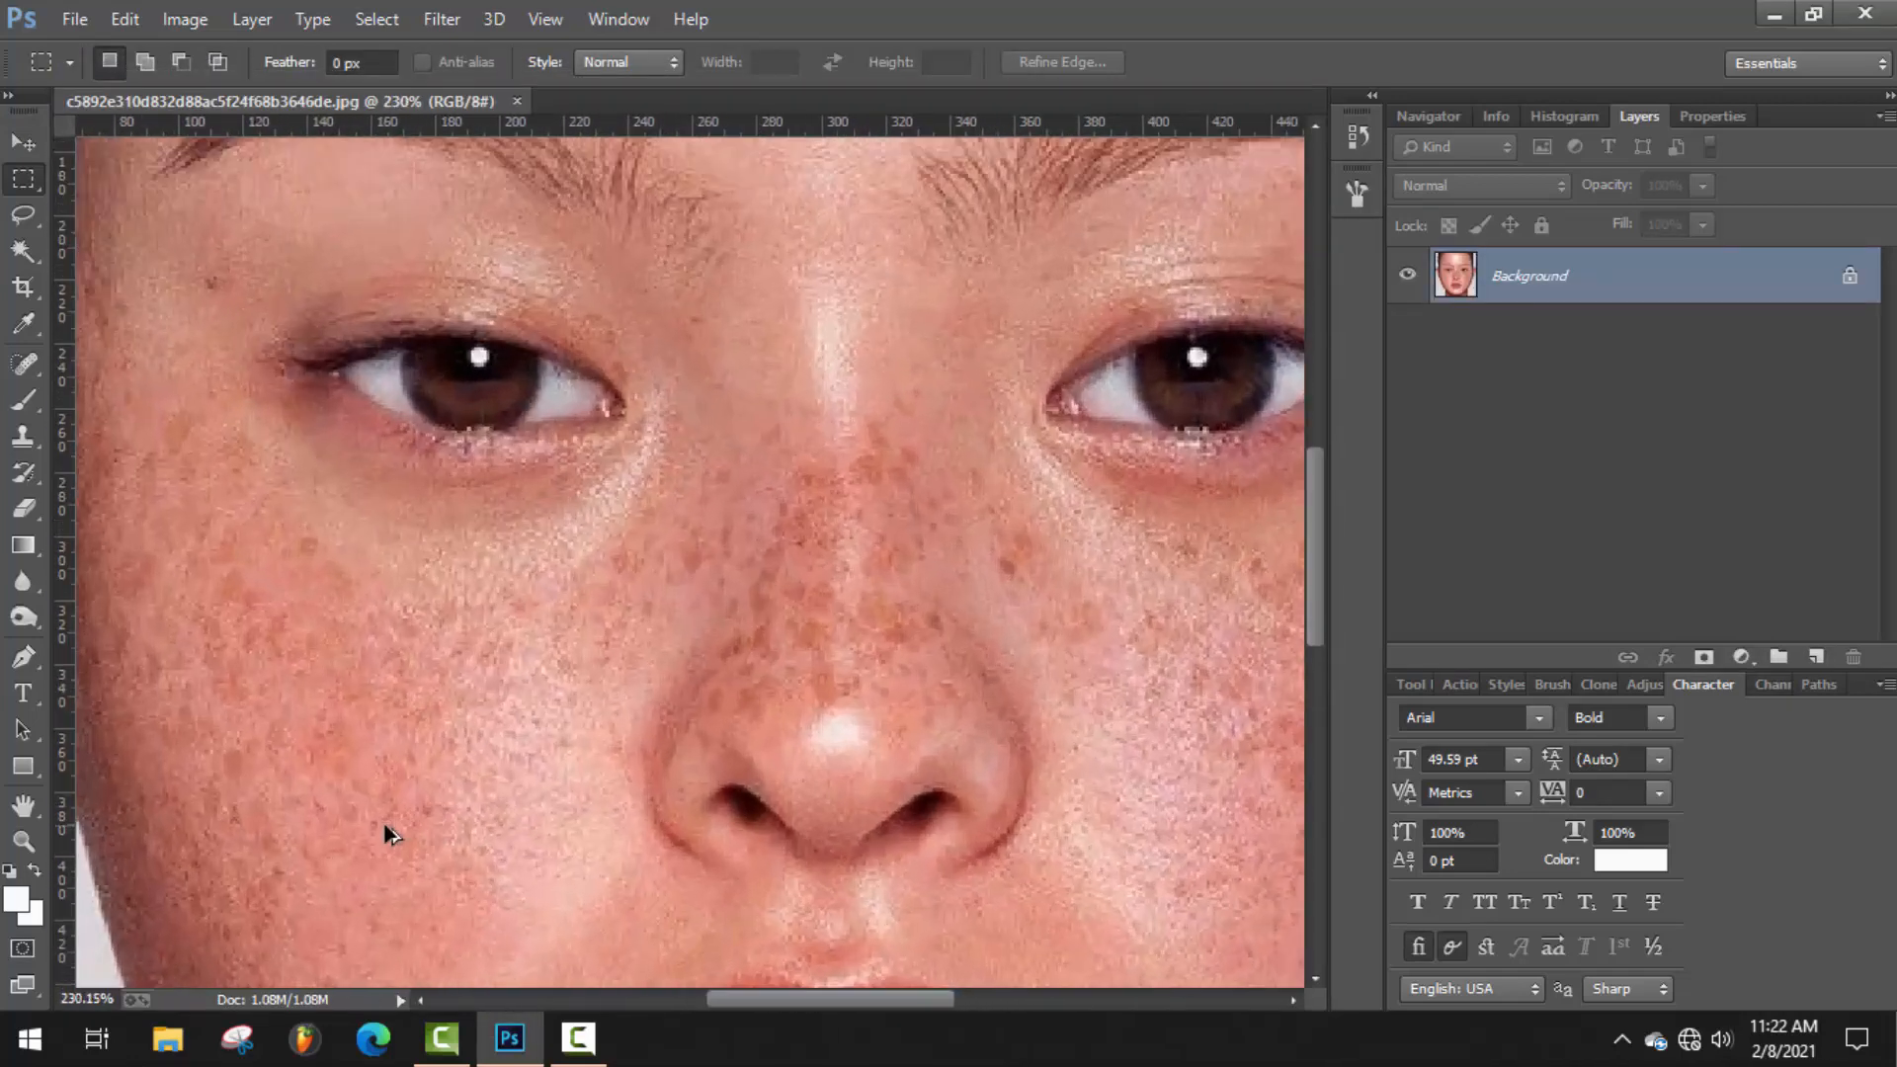
scroll(384, 825, down, 6)
scroll(385, 833, down, 2)
Choose the Spot Healing Brush tool and set its brush size to 27 px.
click(25, 364)
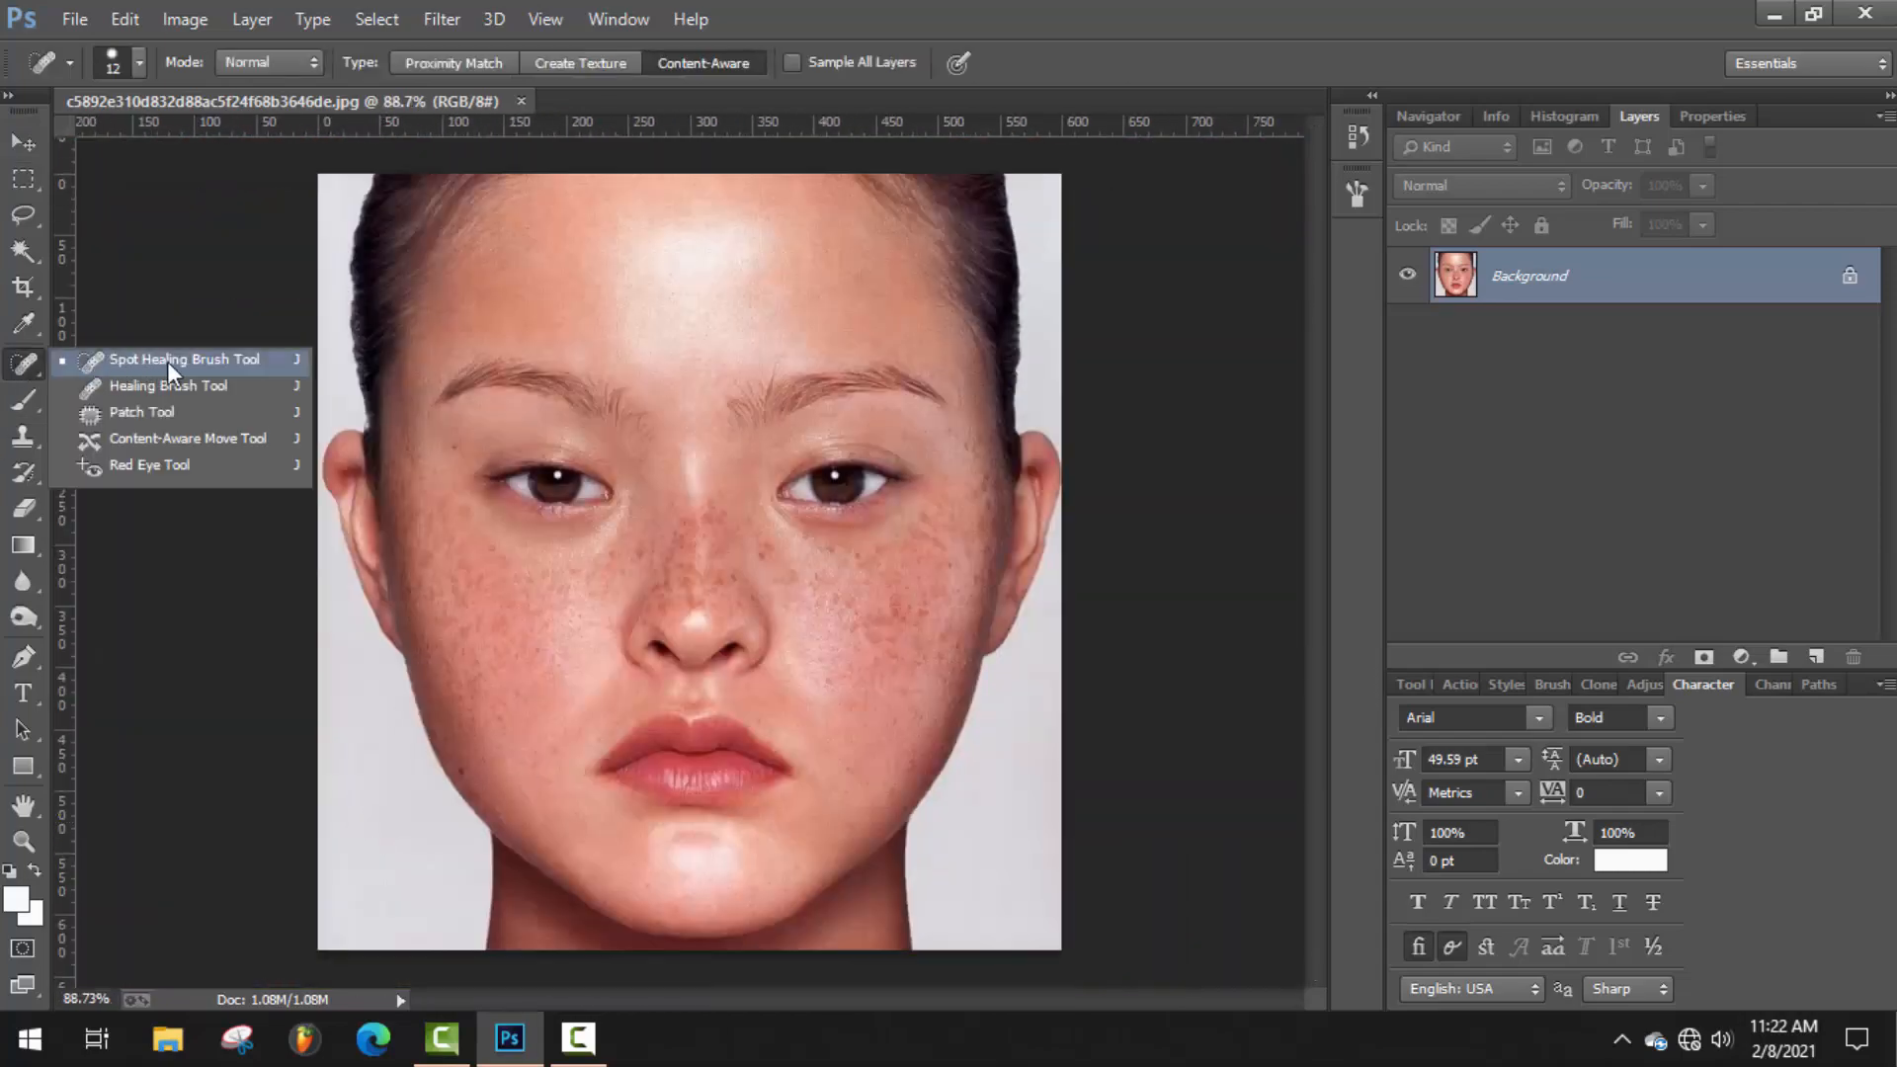
click(224, 359)
scroll(602, 593, up, 2)
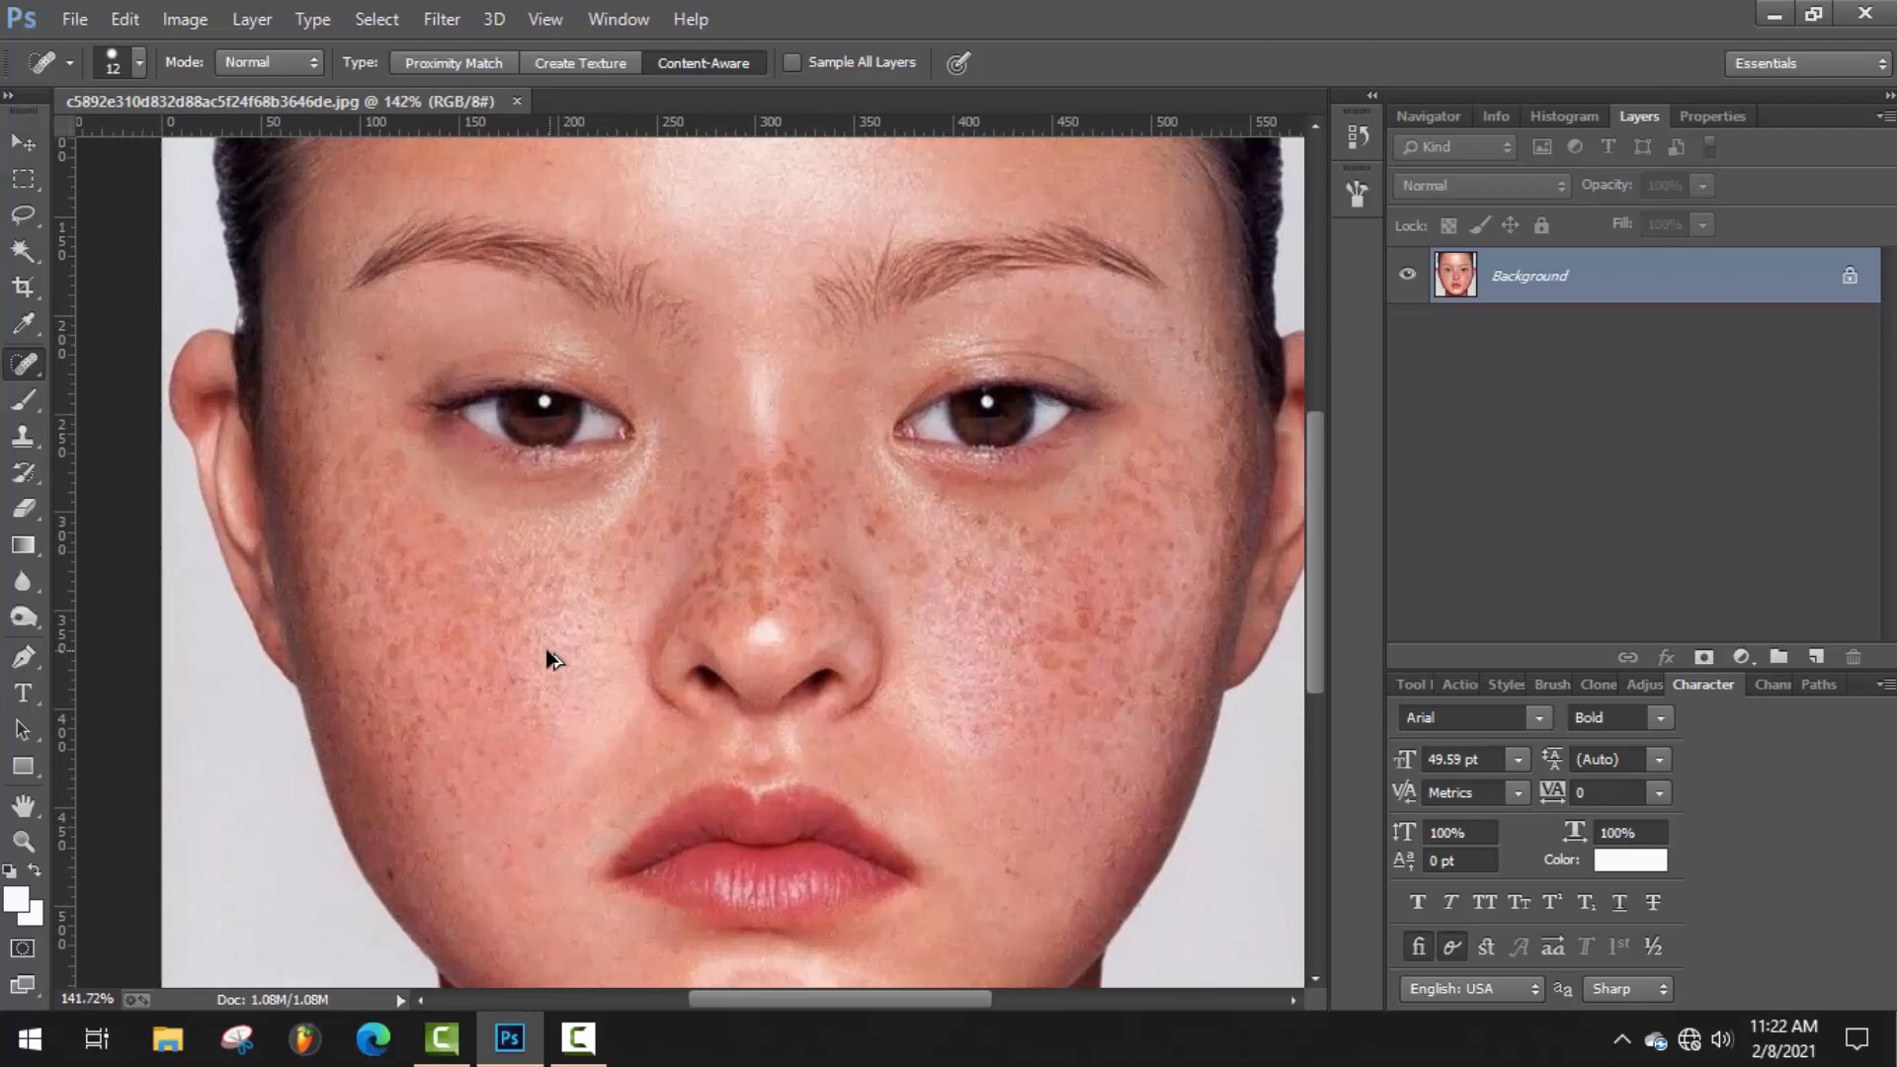
right_click(510, 775)
drag(585, 673, 572, 678)
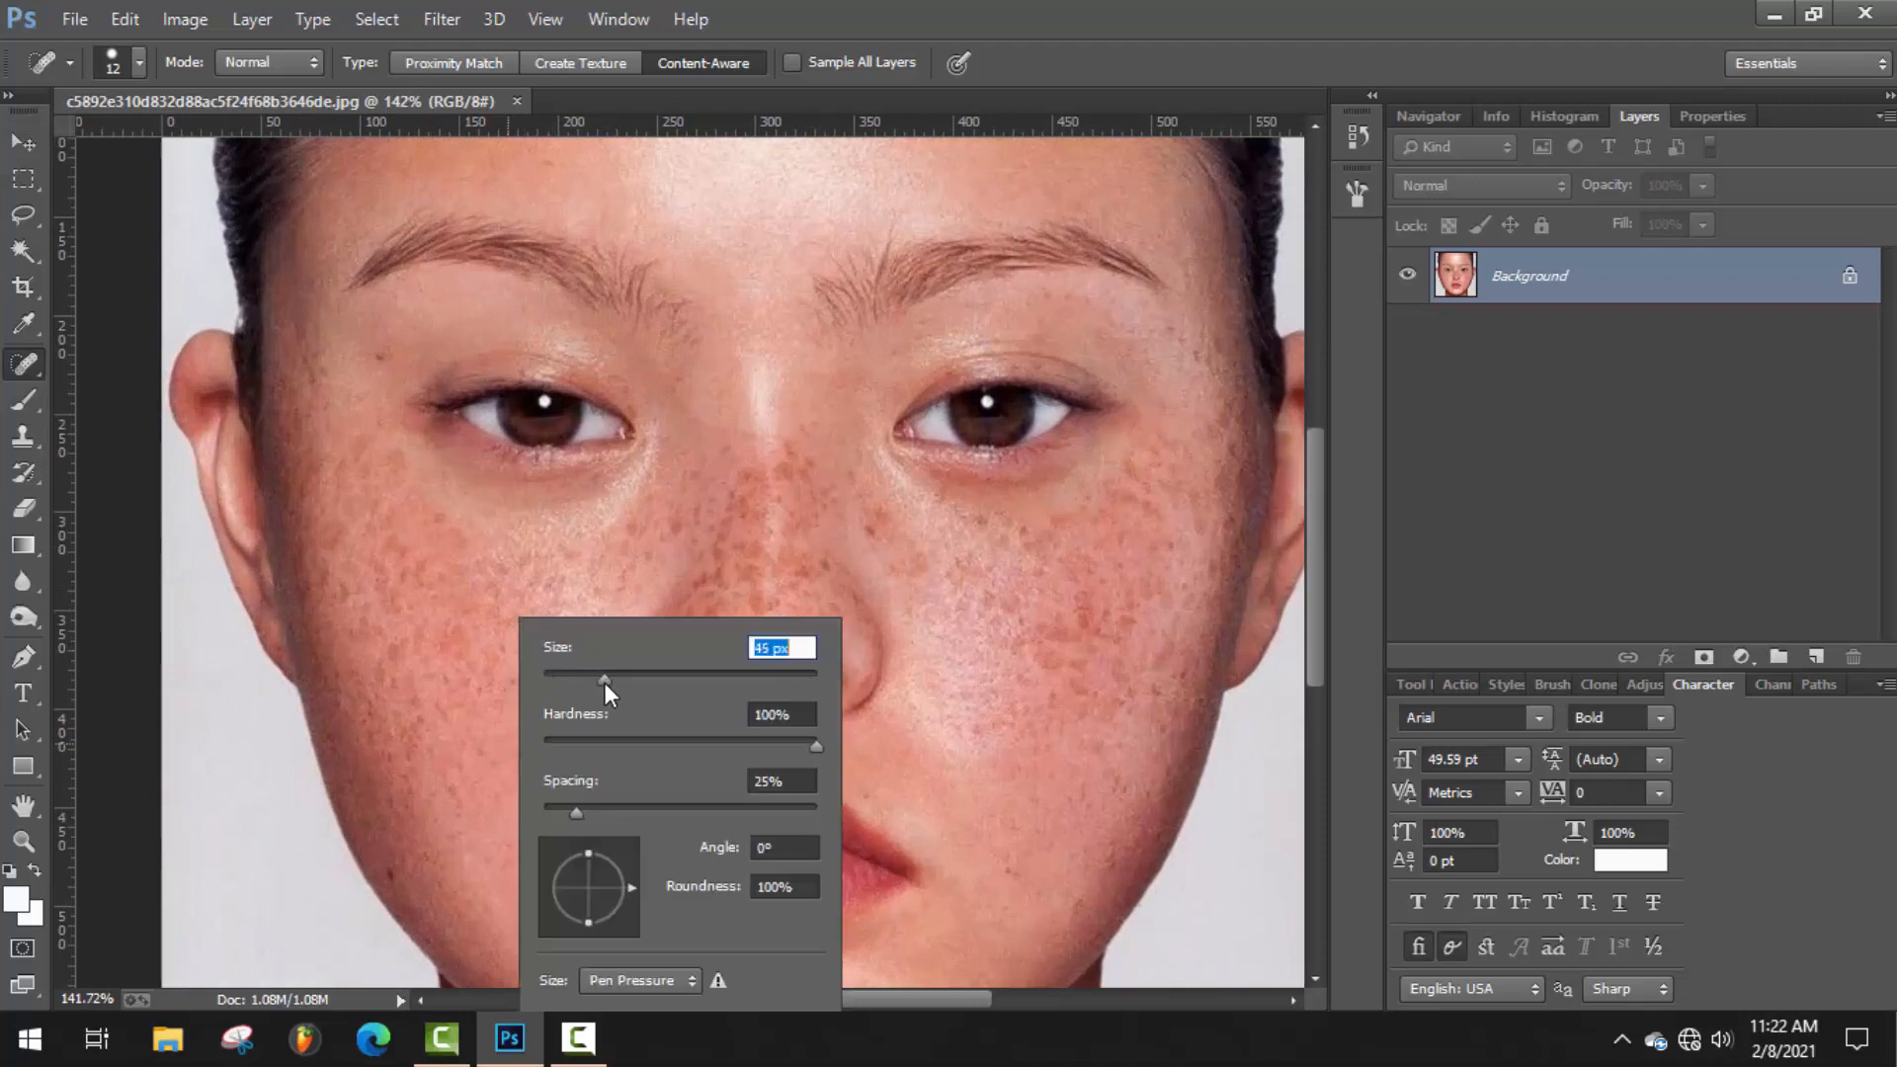
click(140, 65)
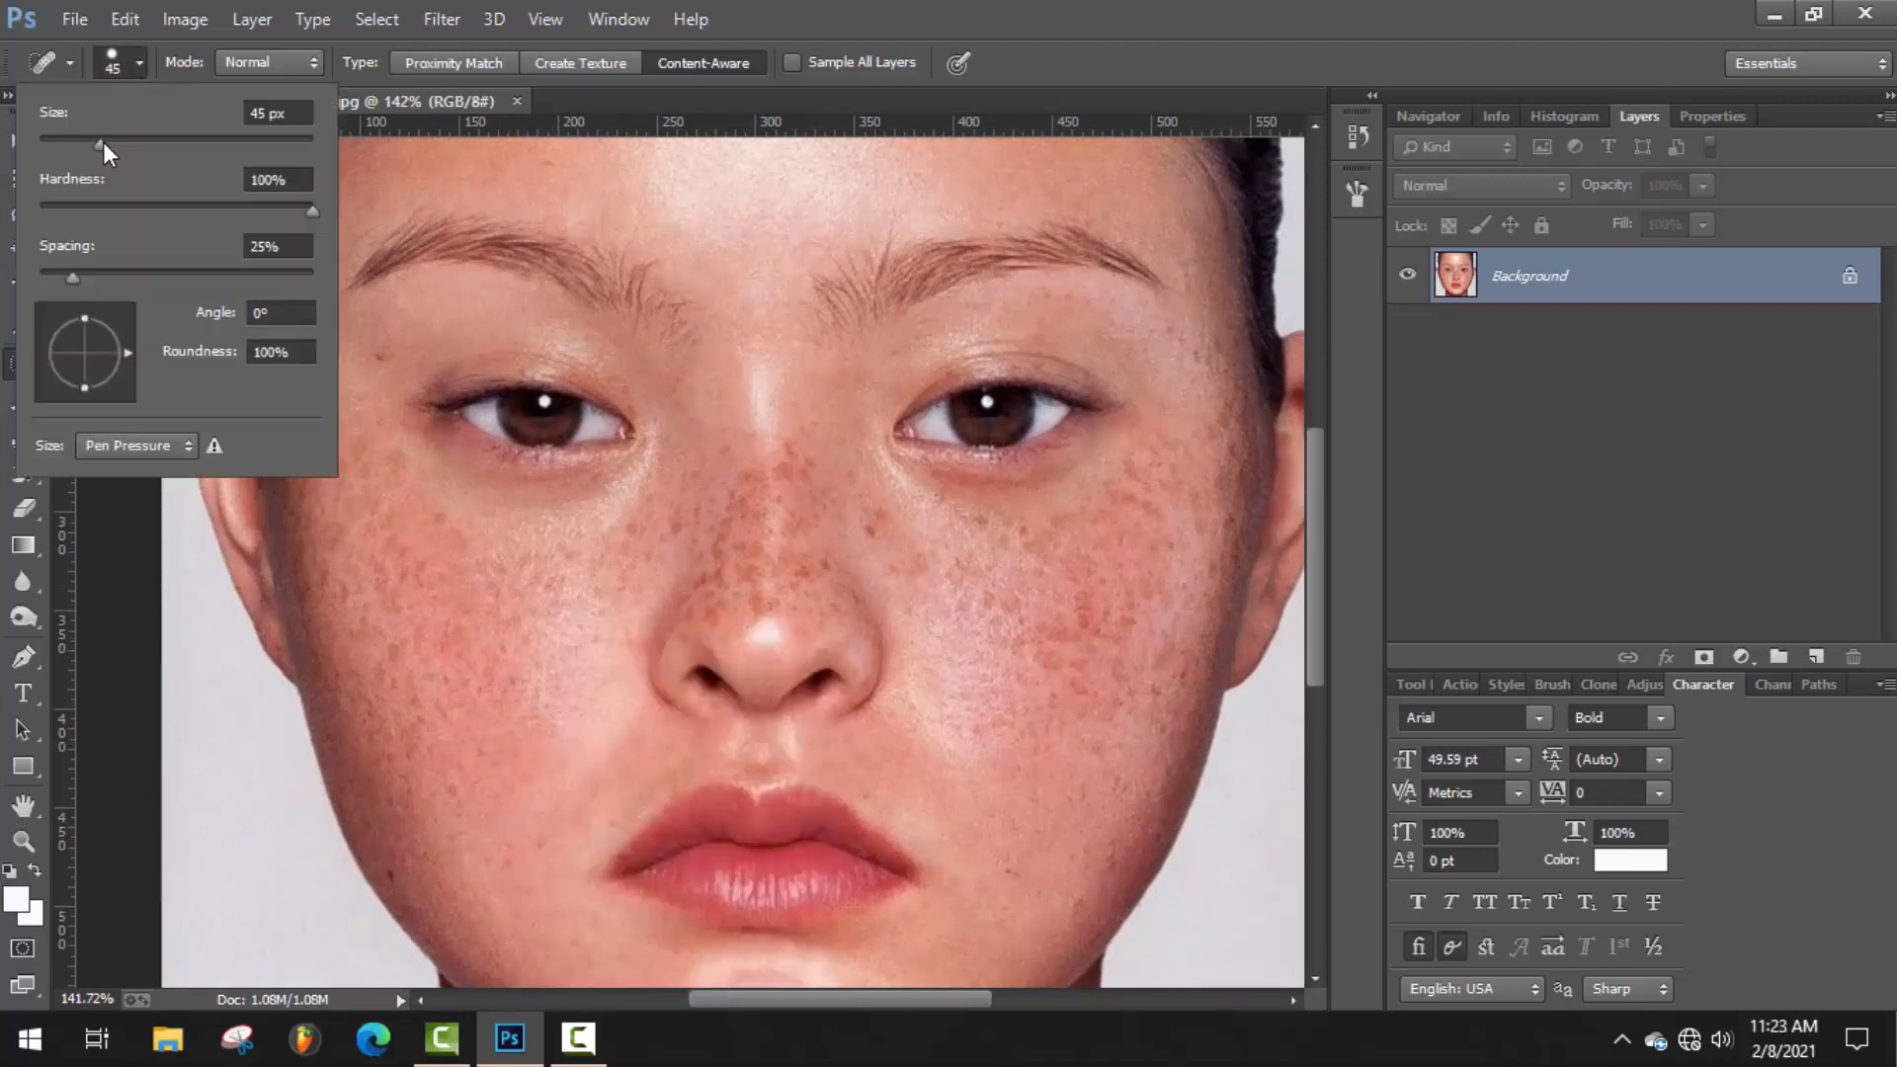
drag(103, 140, 103, 148)
Heal the freckles across the cheek on the image's left side, from beside the mouth up towards the eye.
click(534, 842)
click(506, 856)
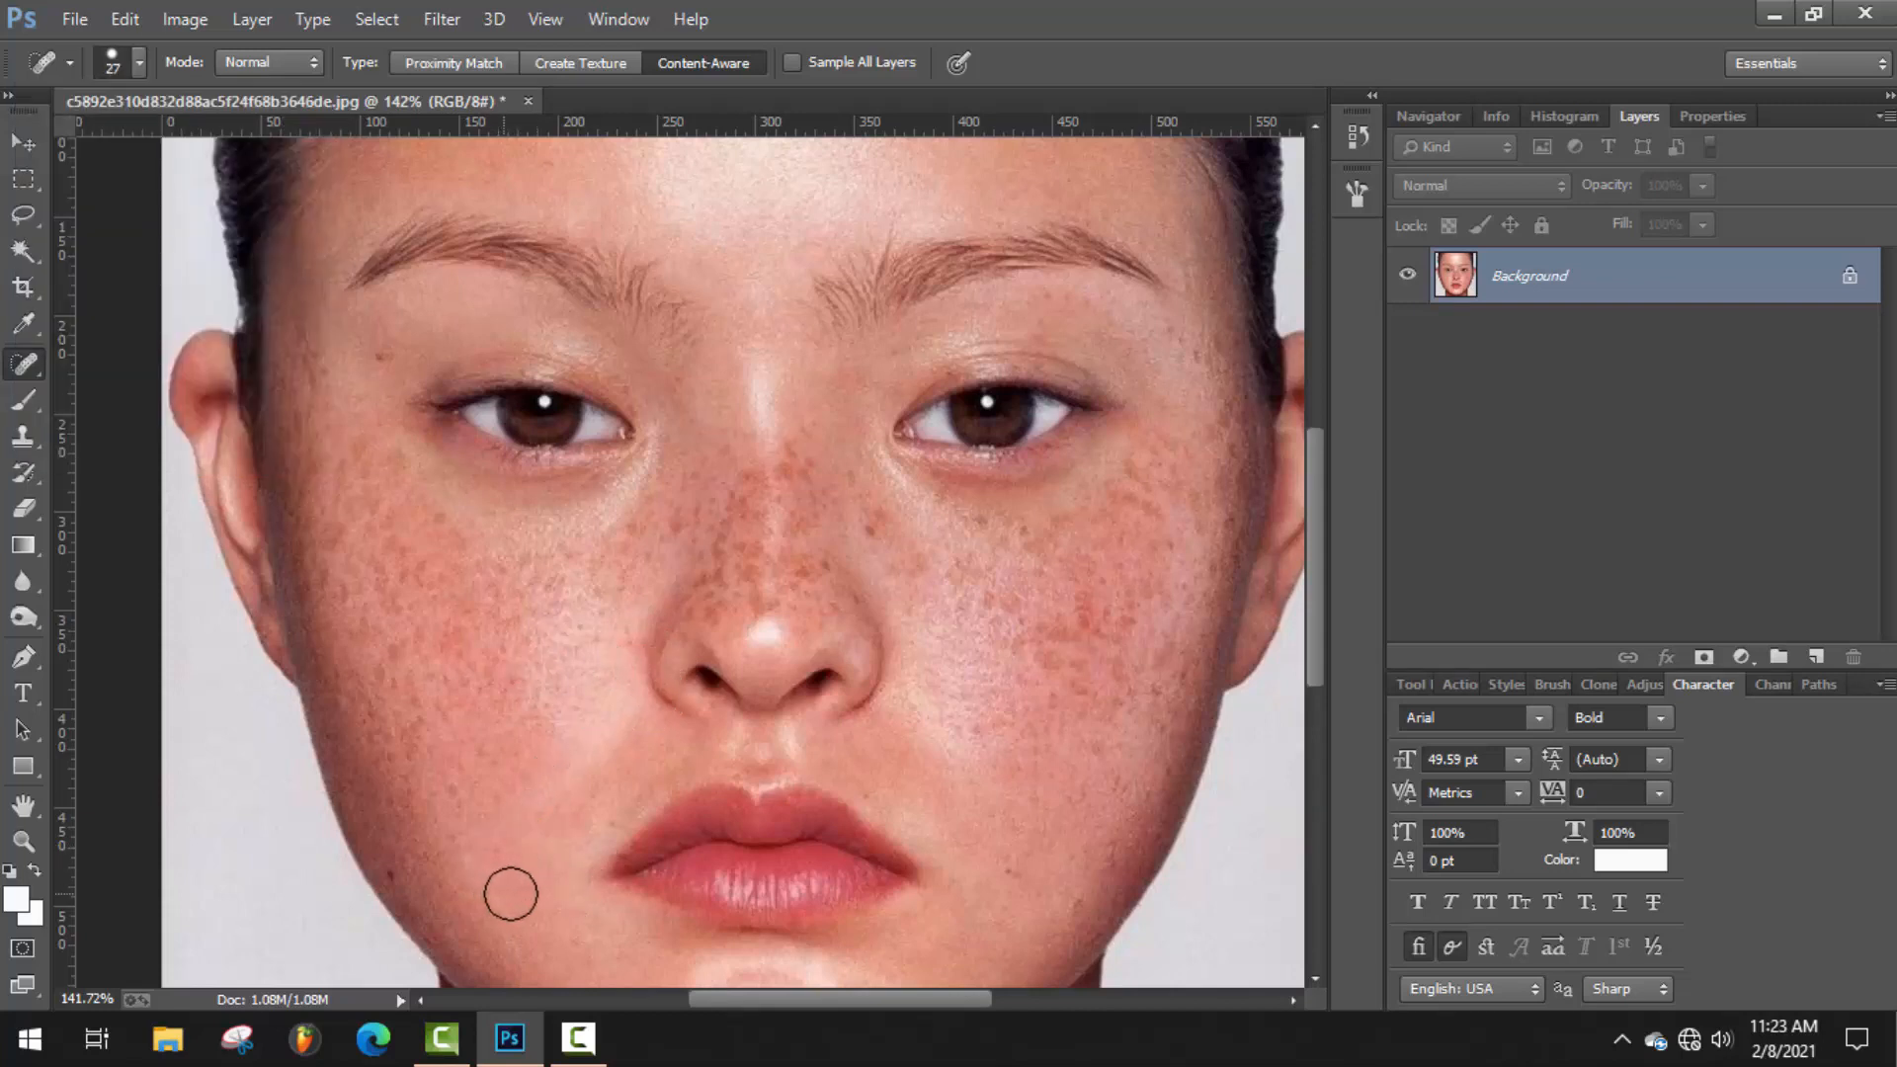
click(483, 750)
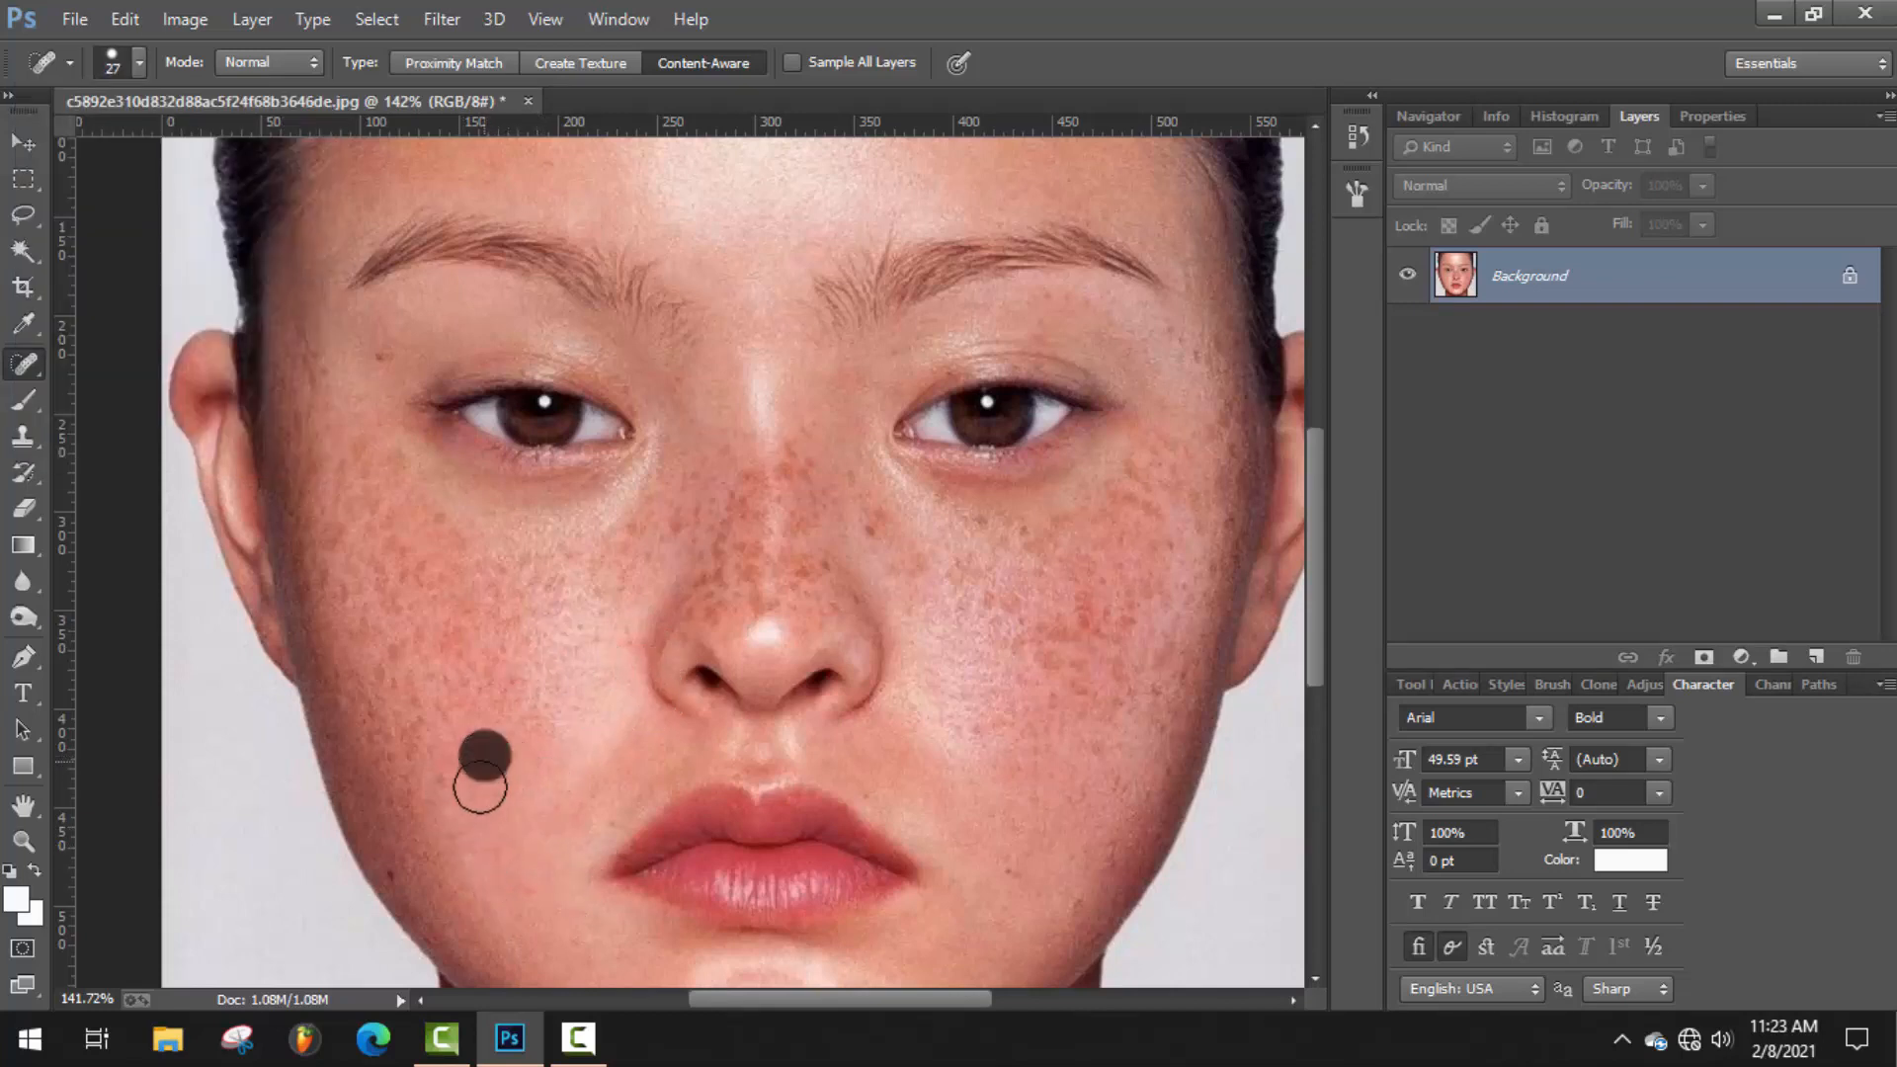
click(583, 678)
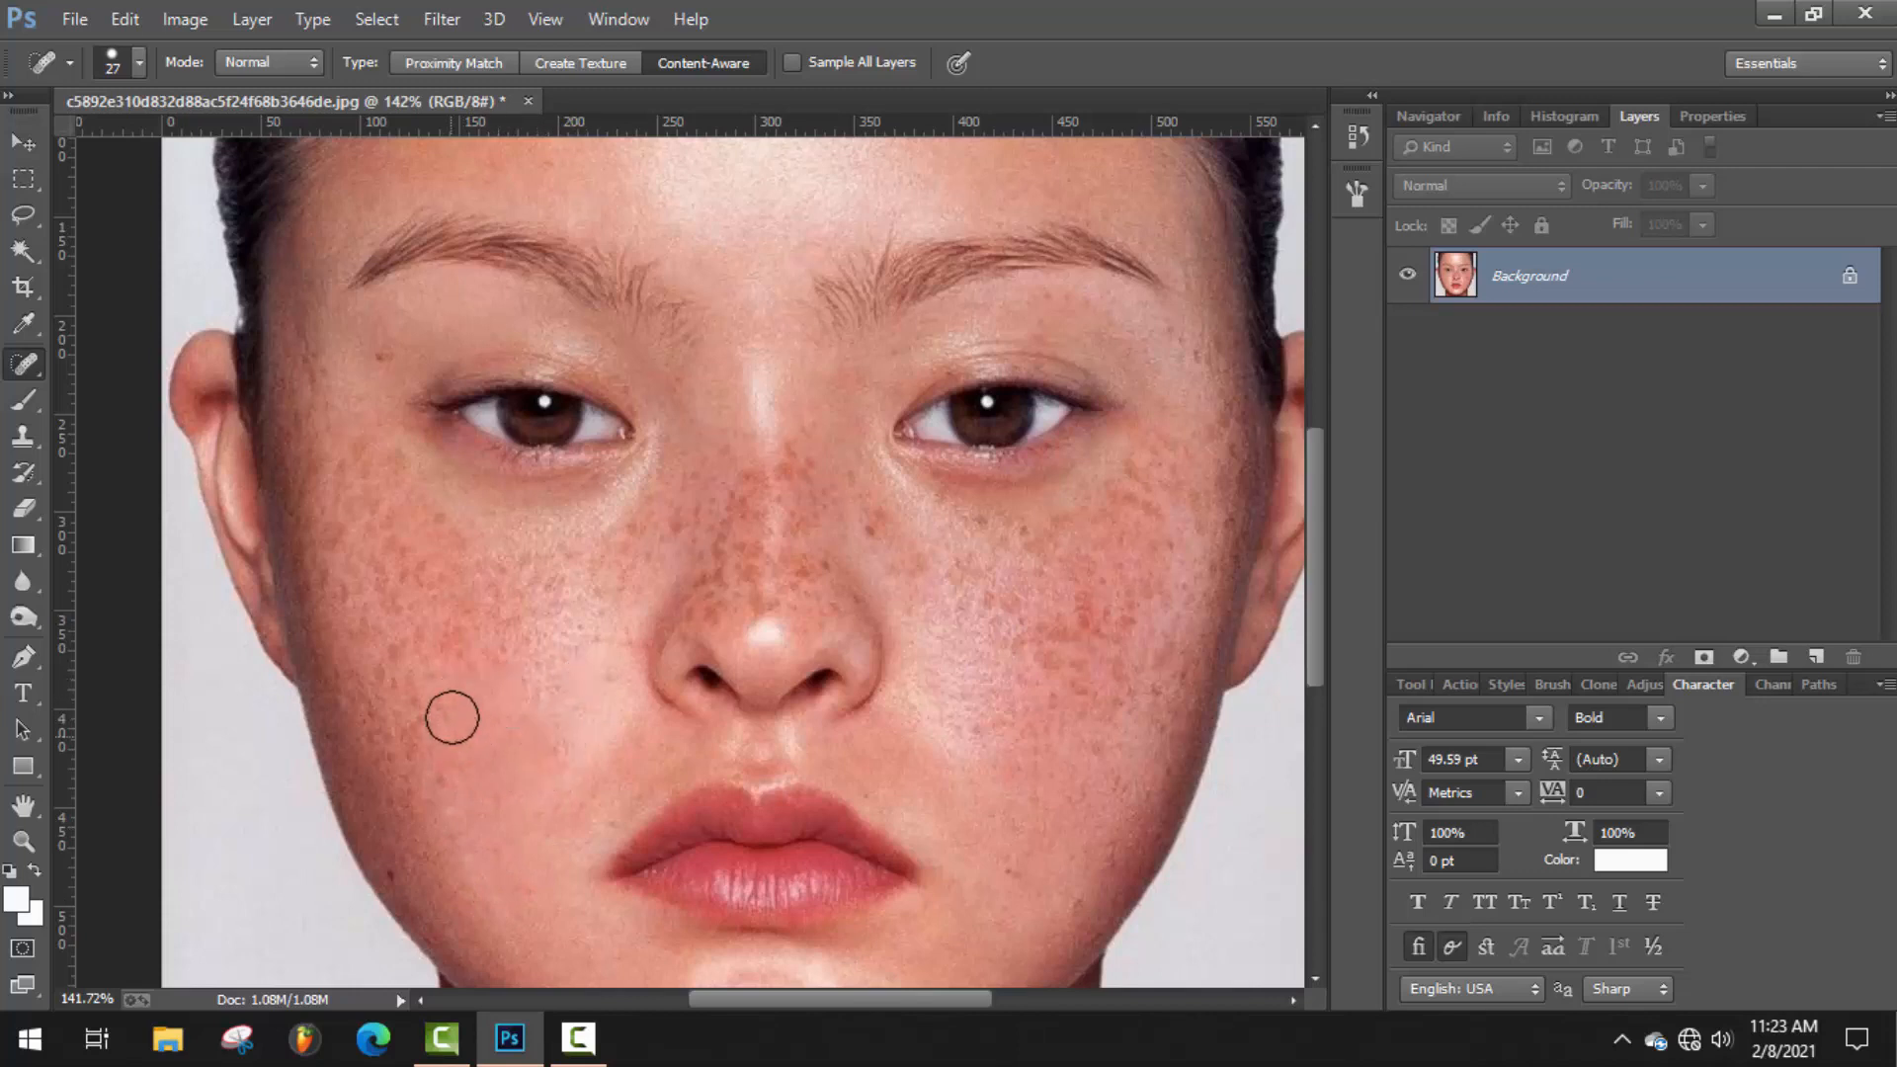
click(424, 758)
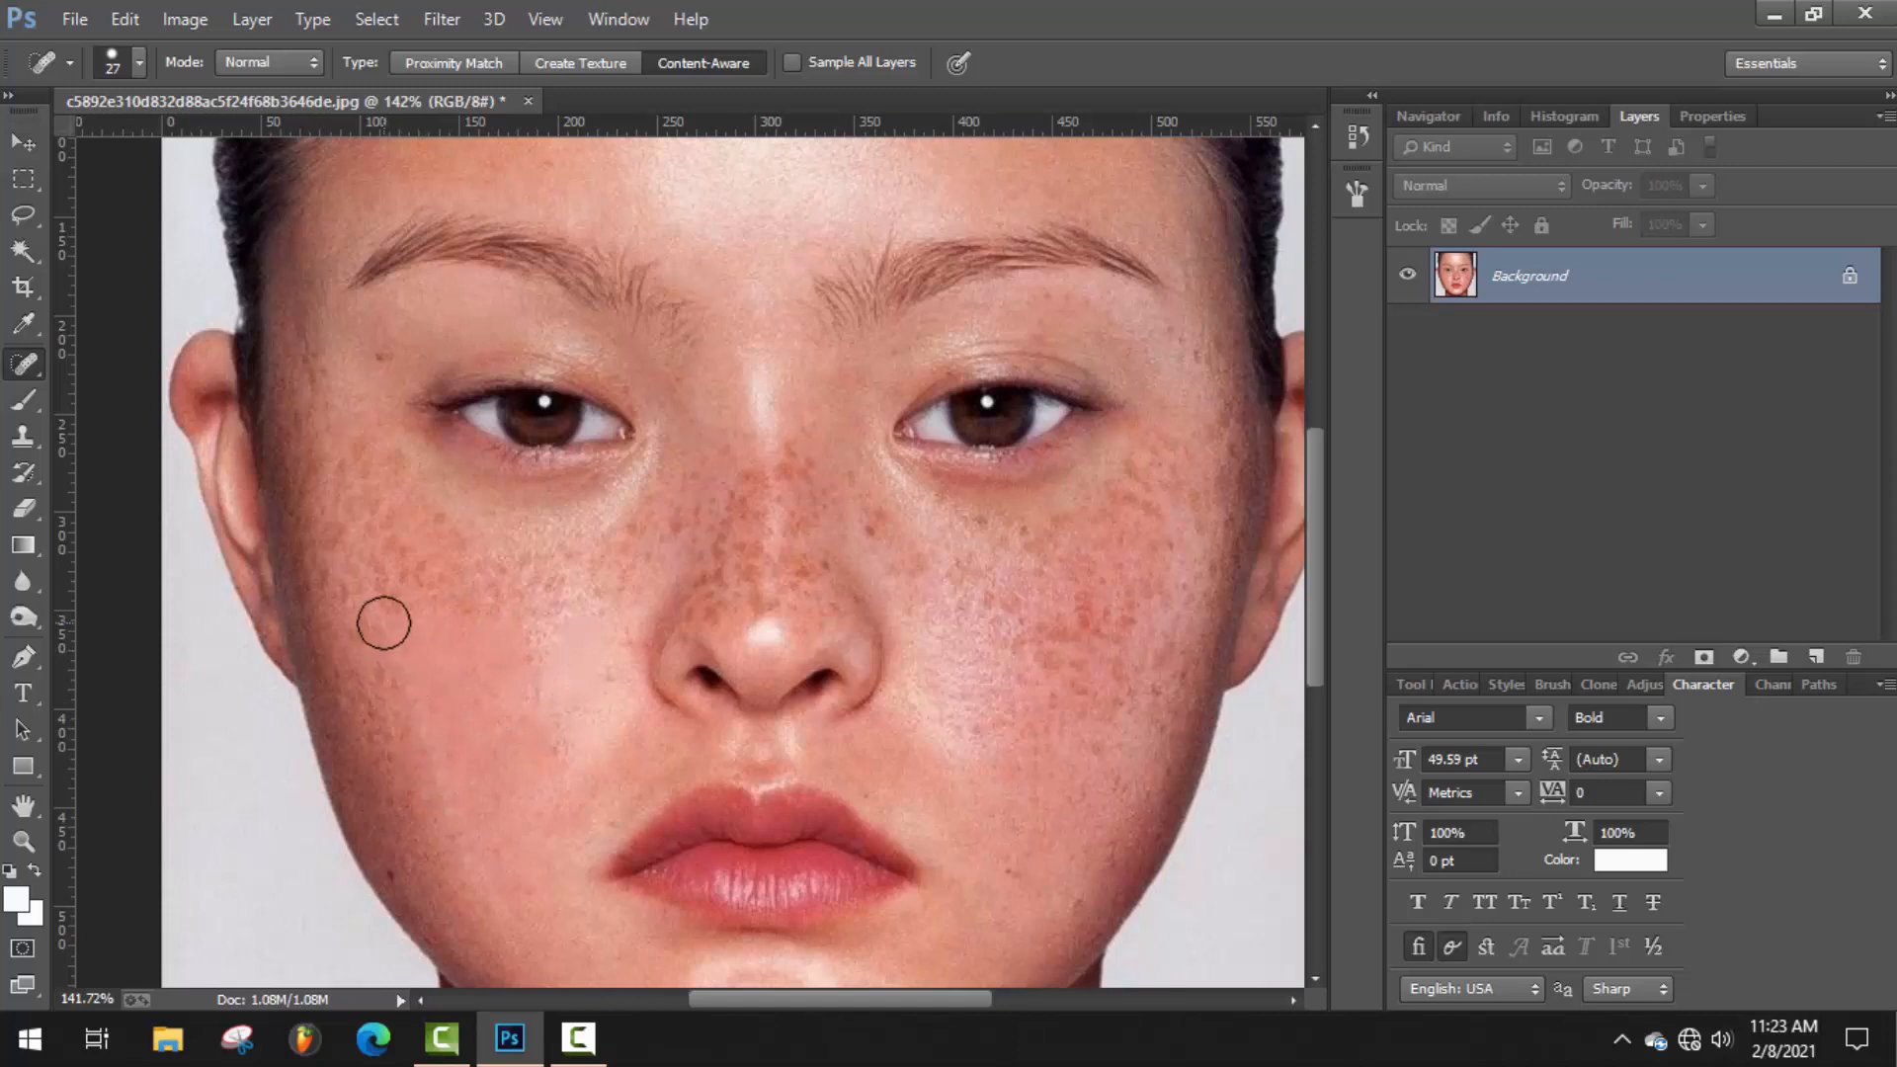
click(539, 800)
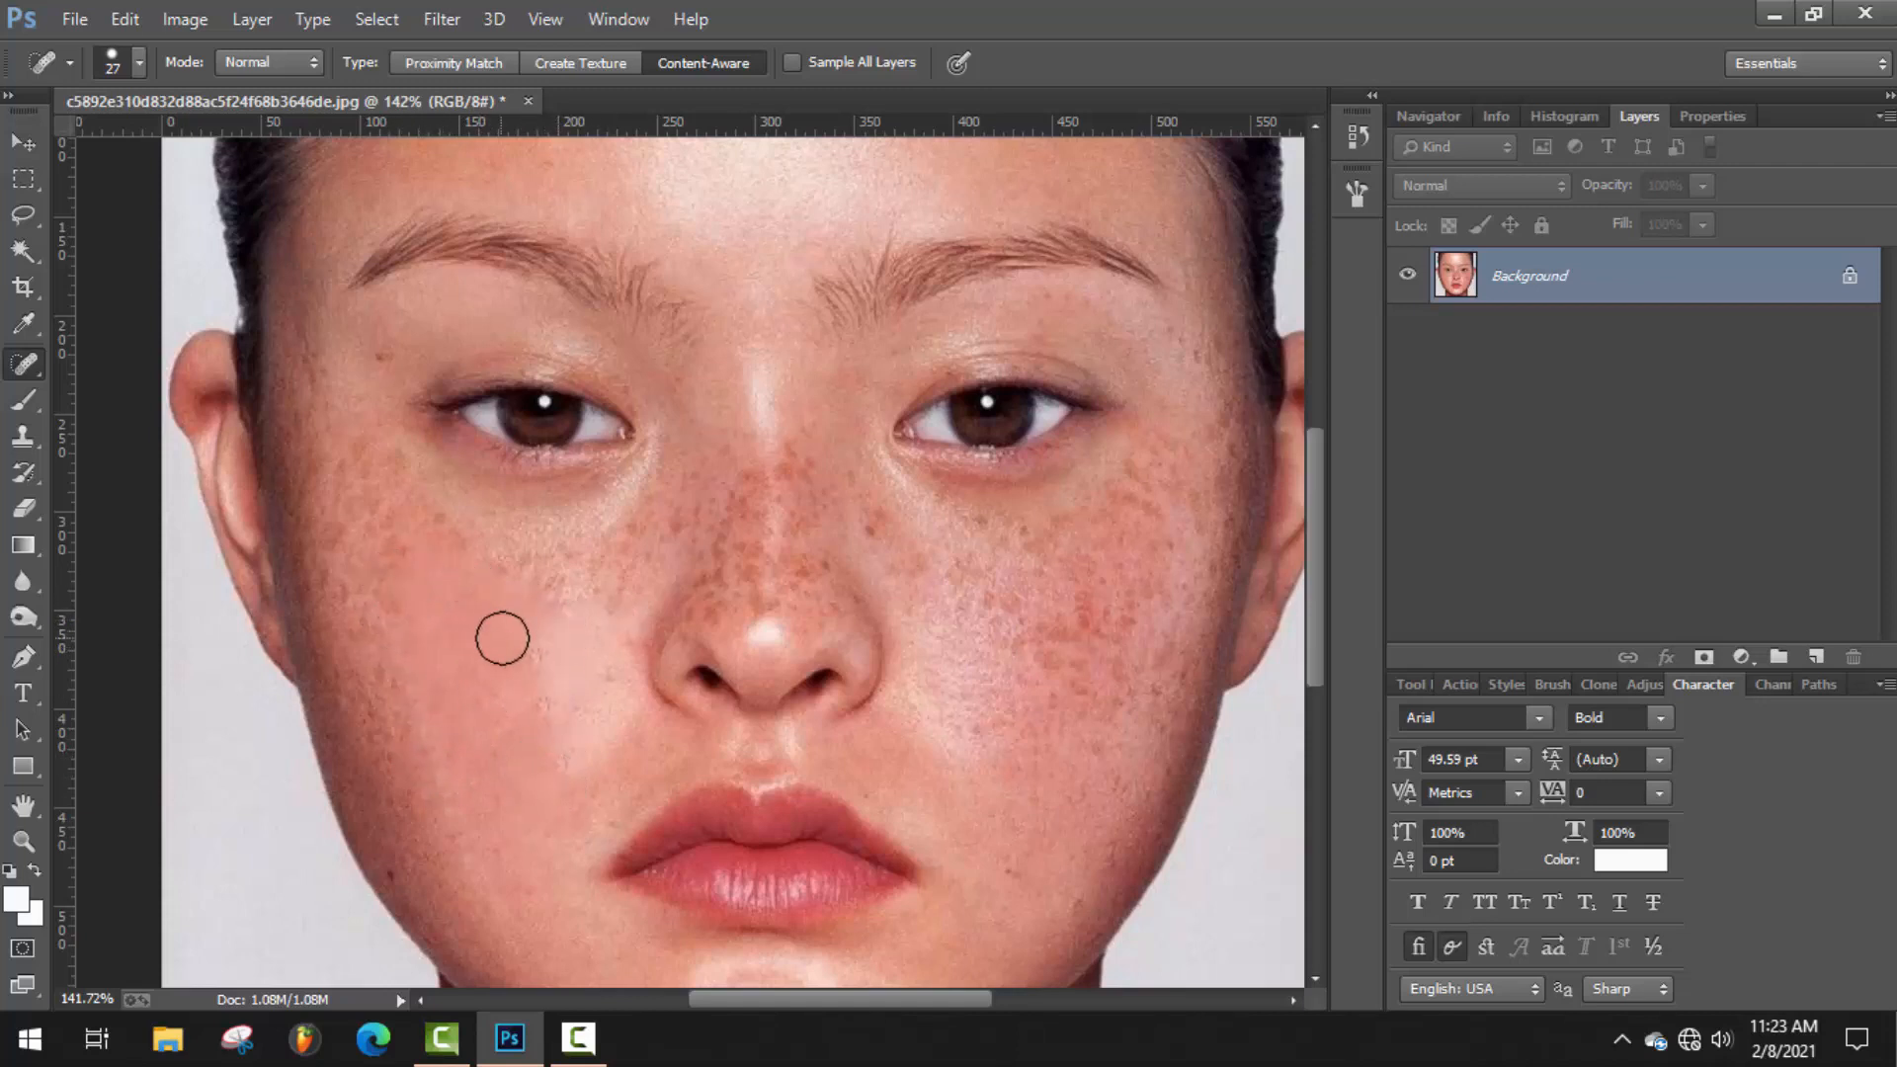
click(524, 672)
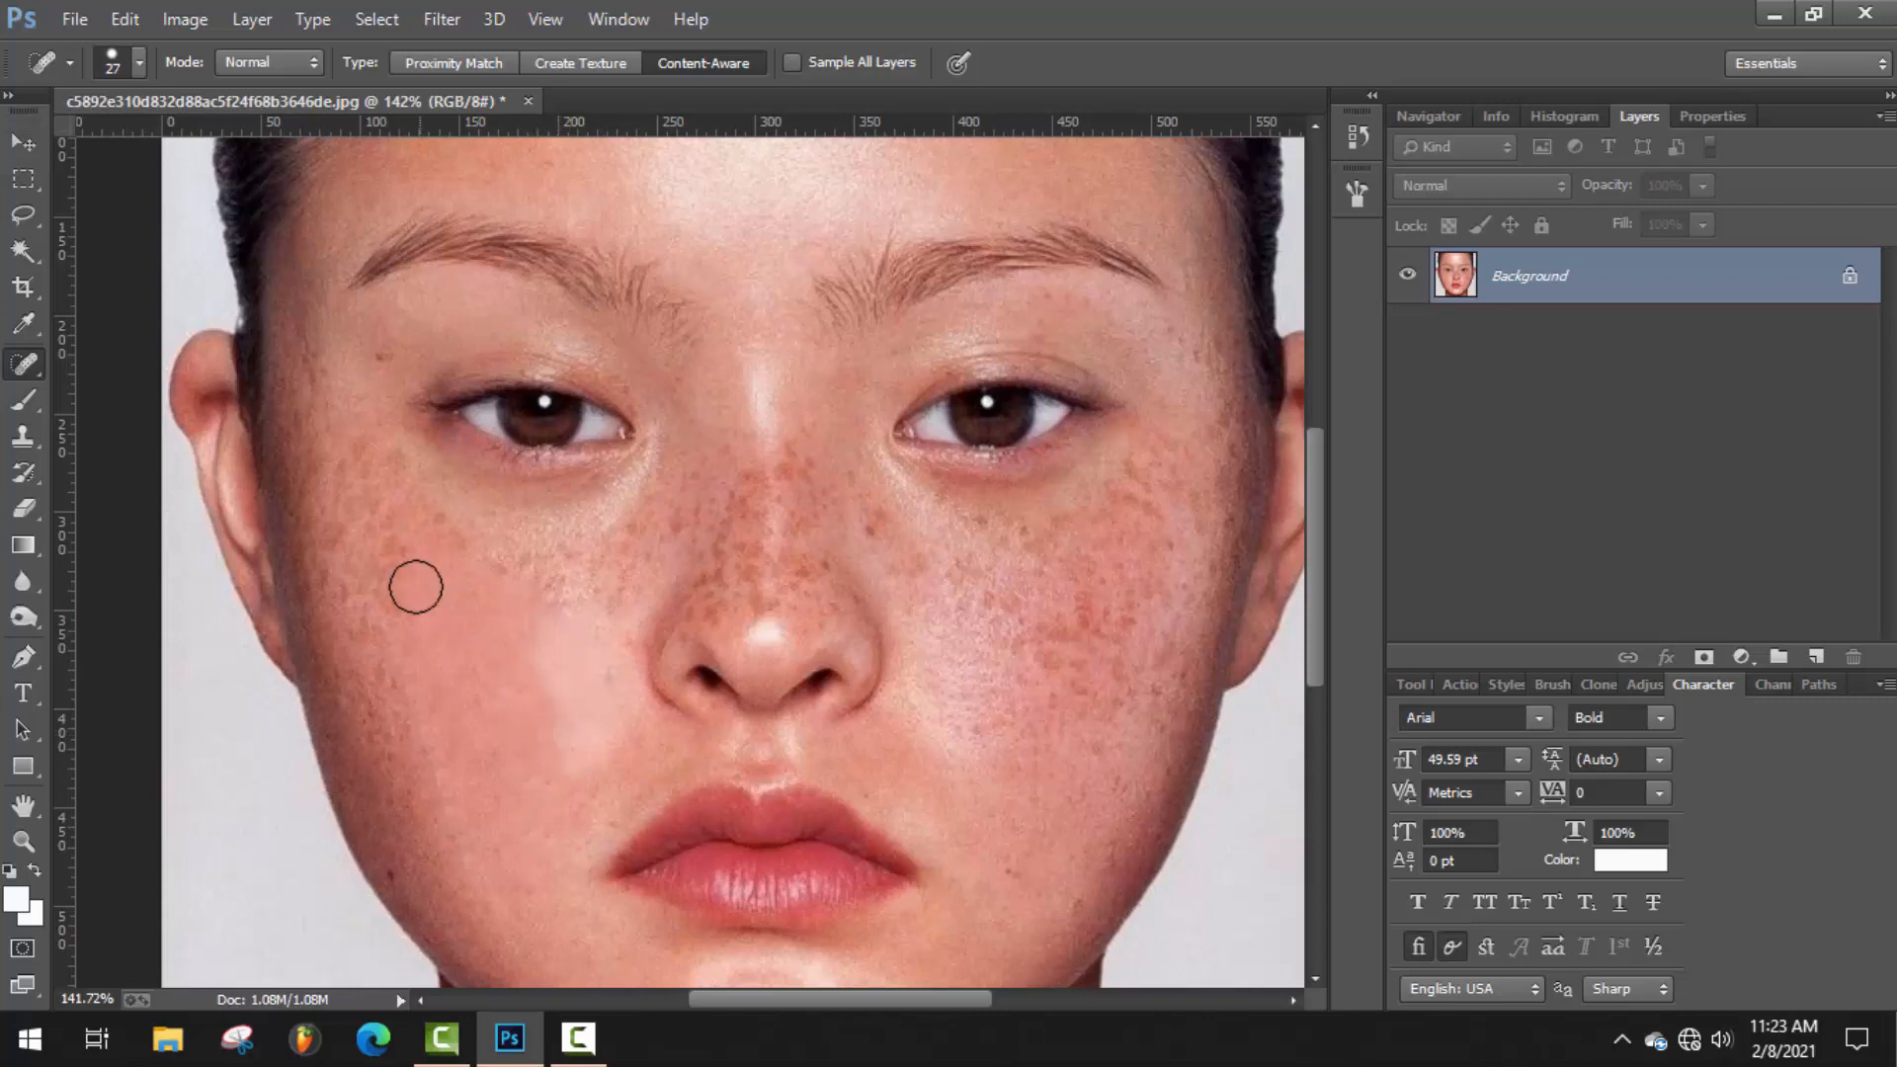
click(500, 572)
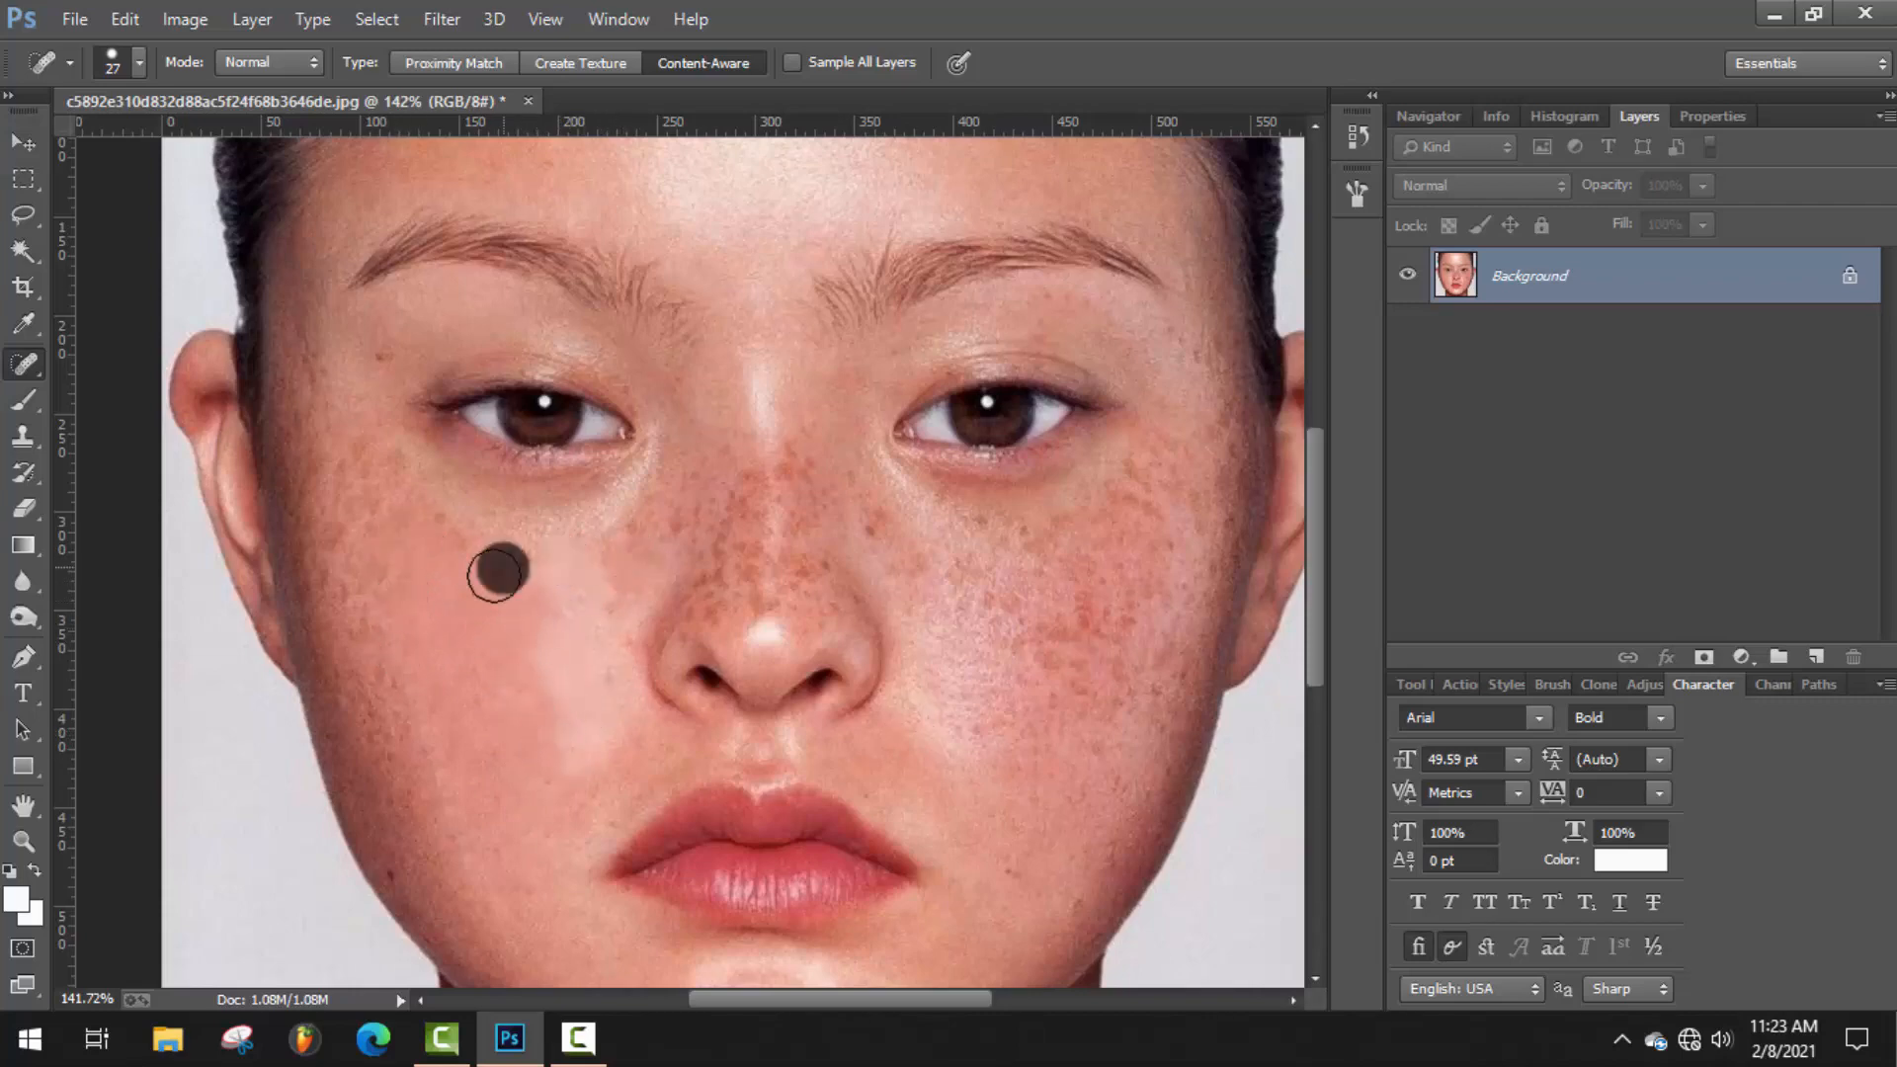
Heal the freckles across the cheek on the image's right side, from the lower cheek up to below the eye.
scroll(726, 761, down, 3)
scroll(723, 755, up, 2)
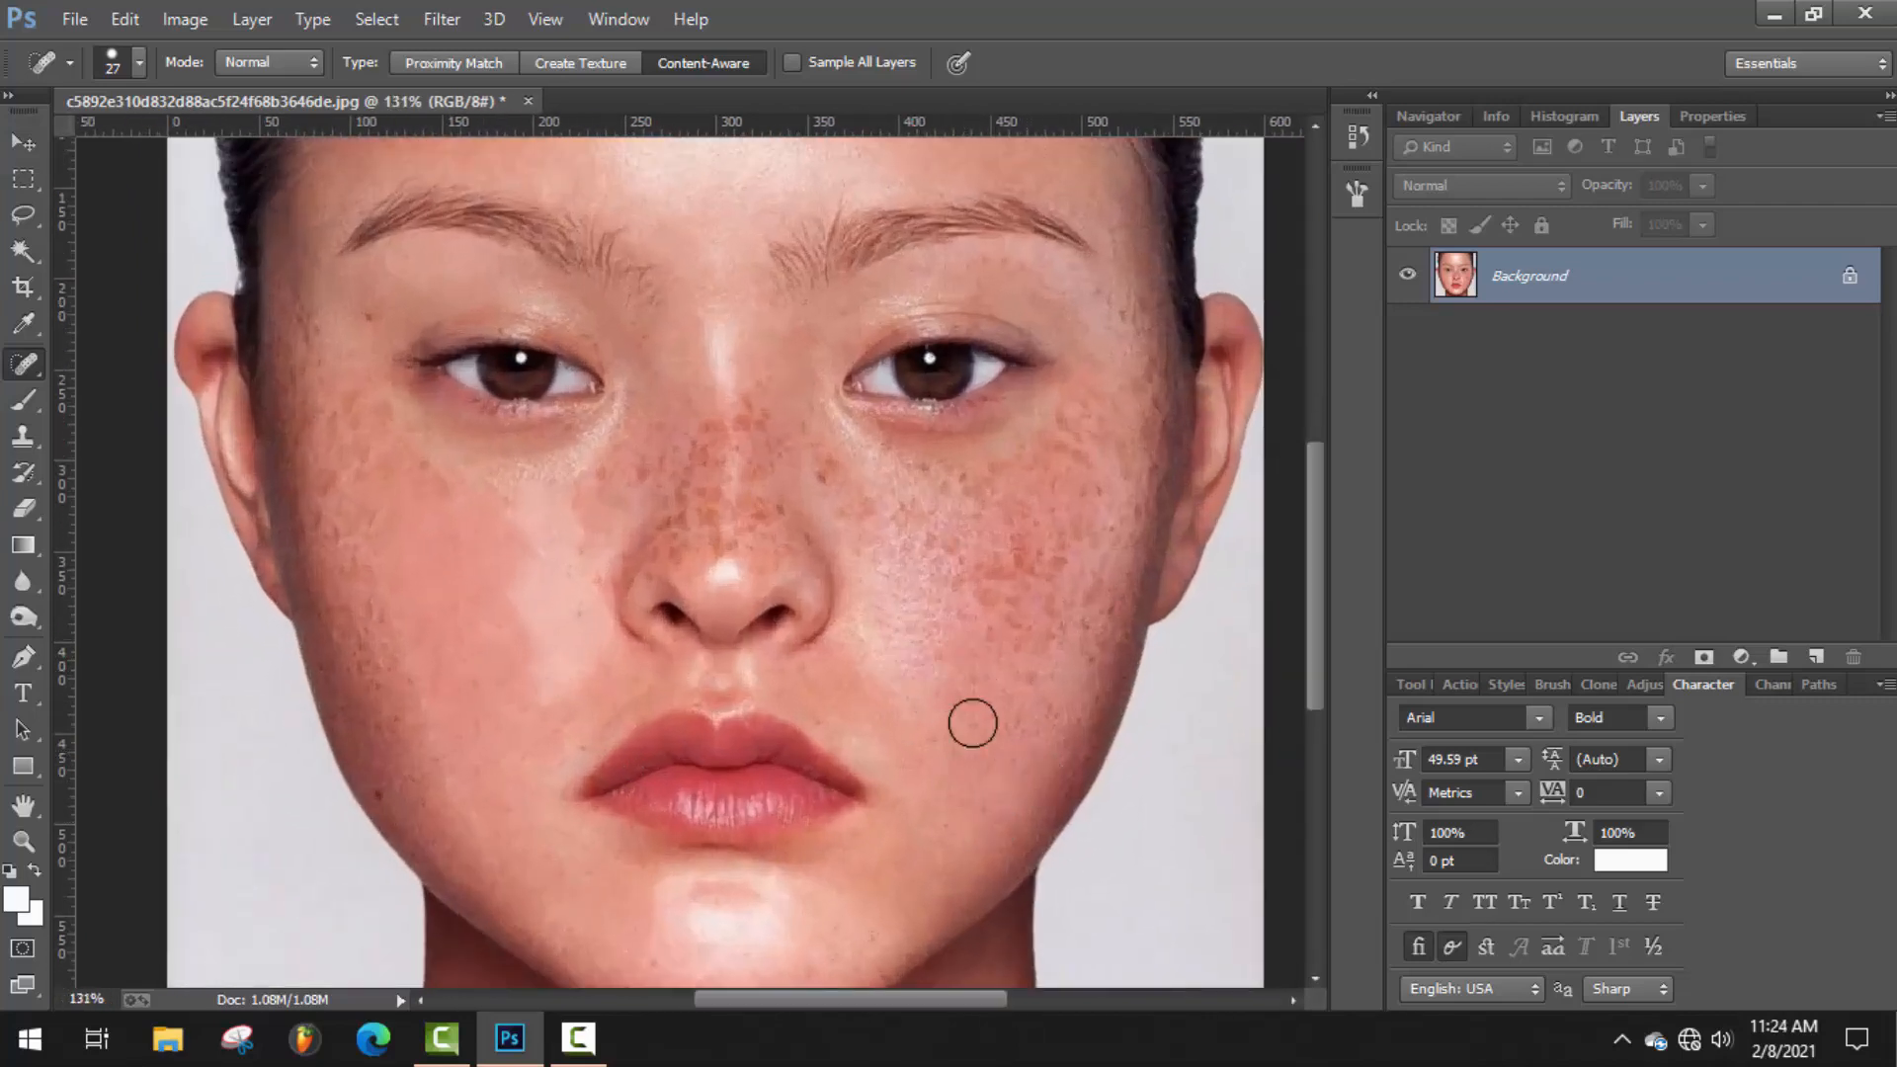
click(991, 656)
click(1020, 626)
click(949, 668)
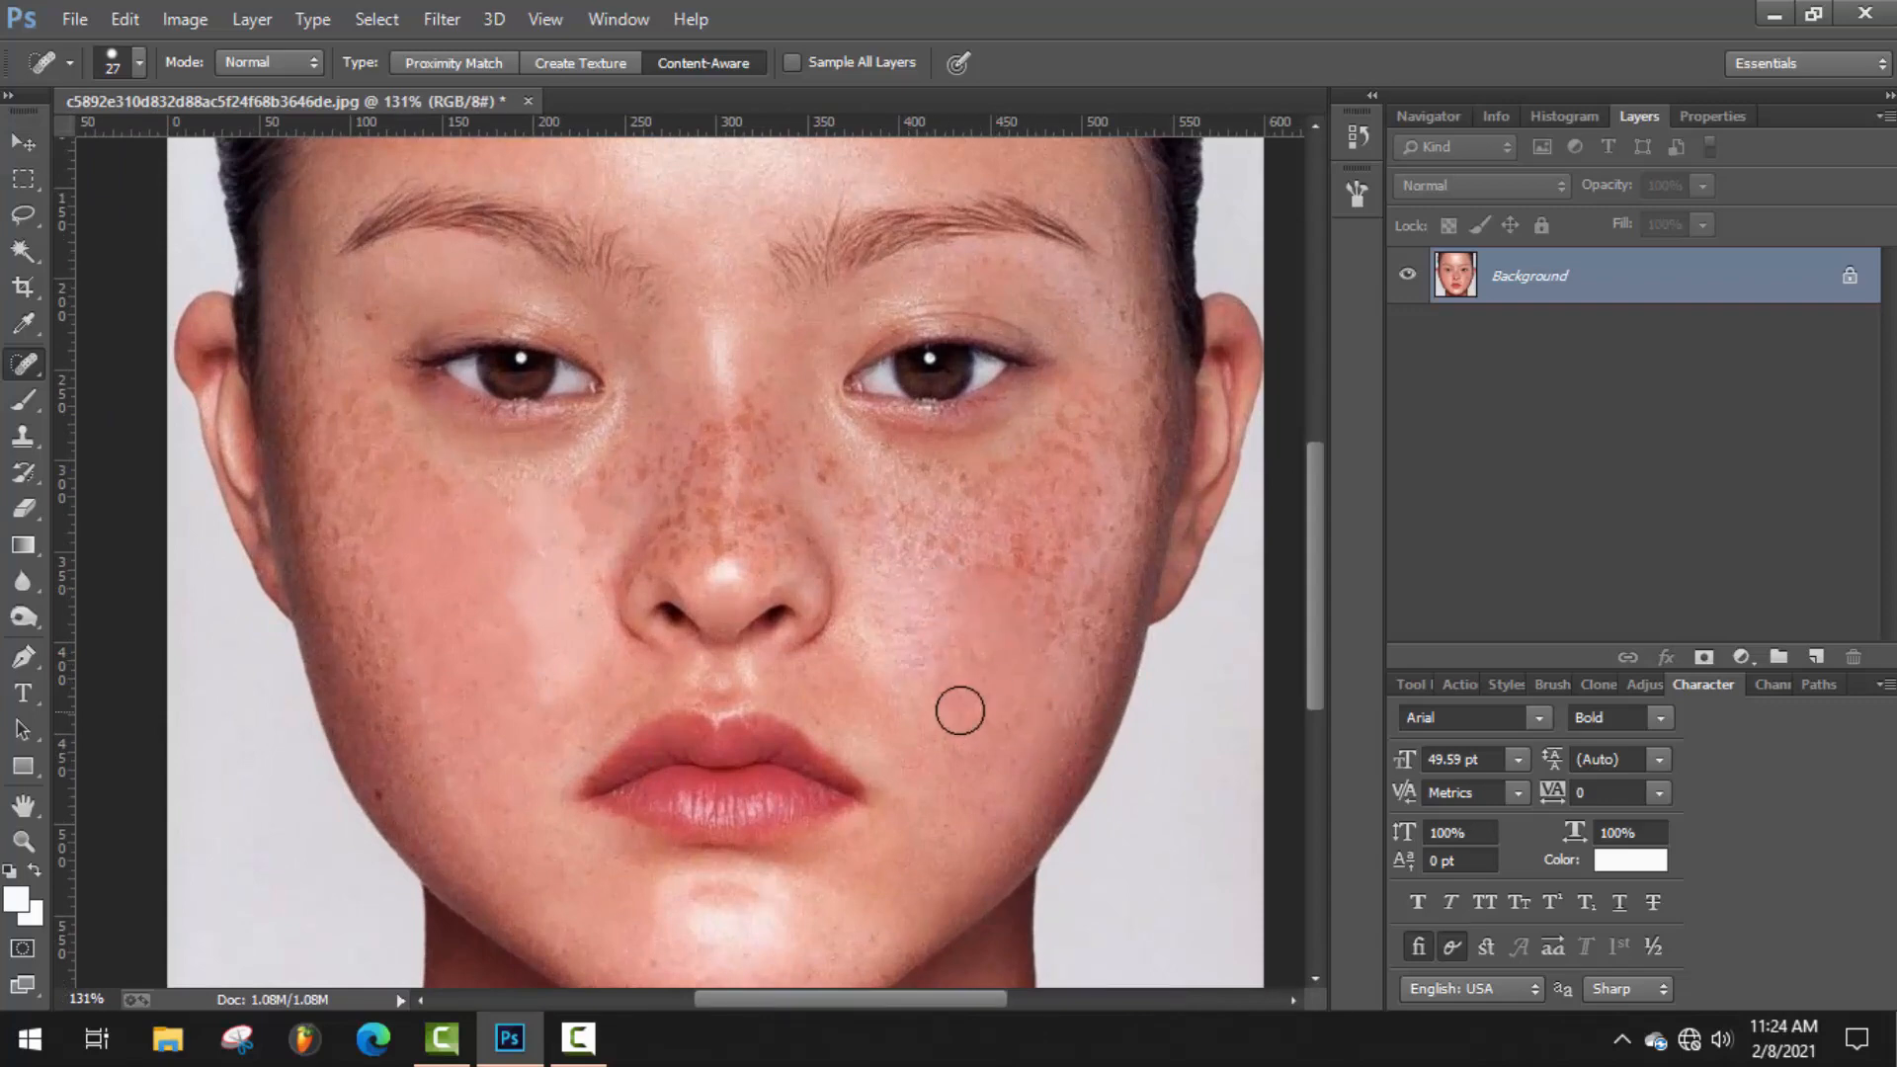
click(1042, 622)
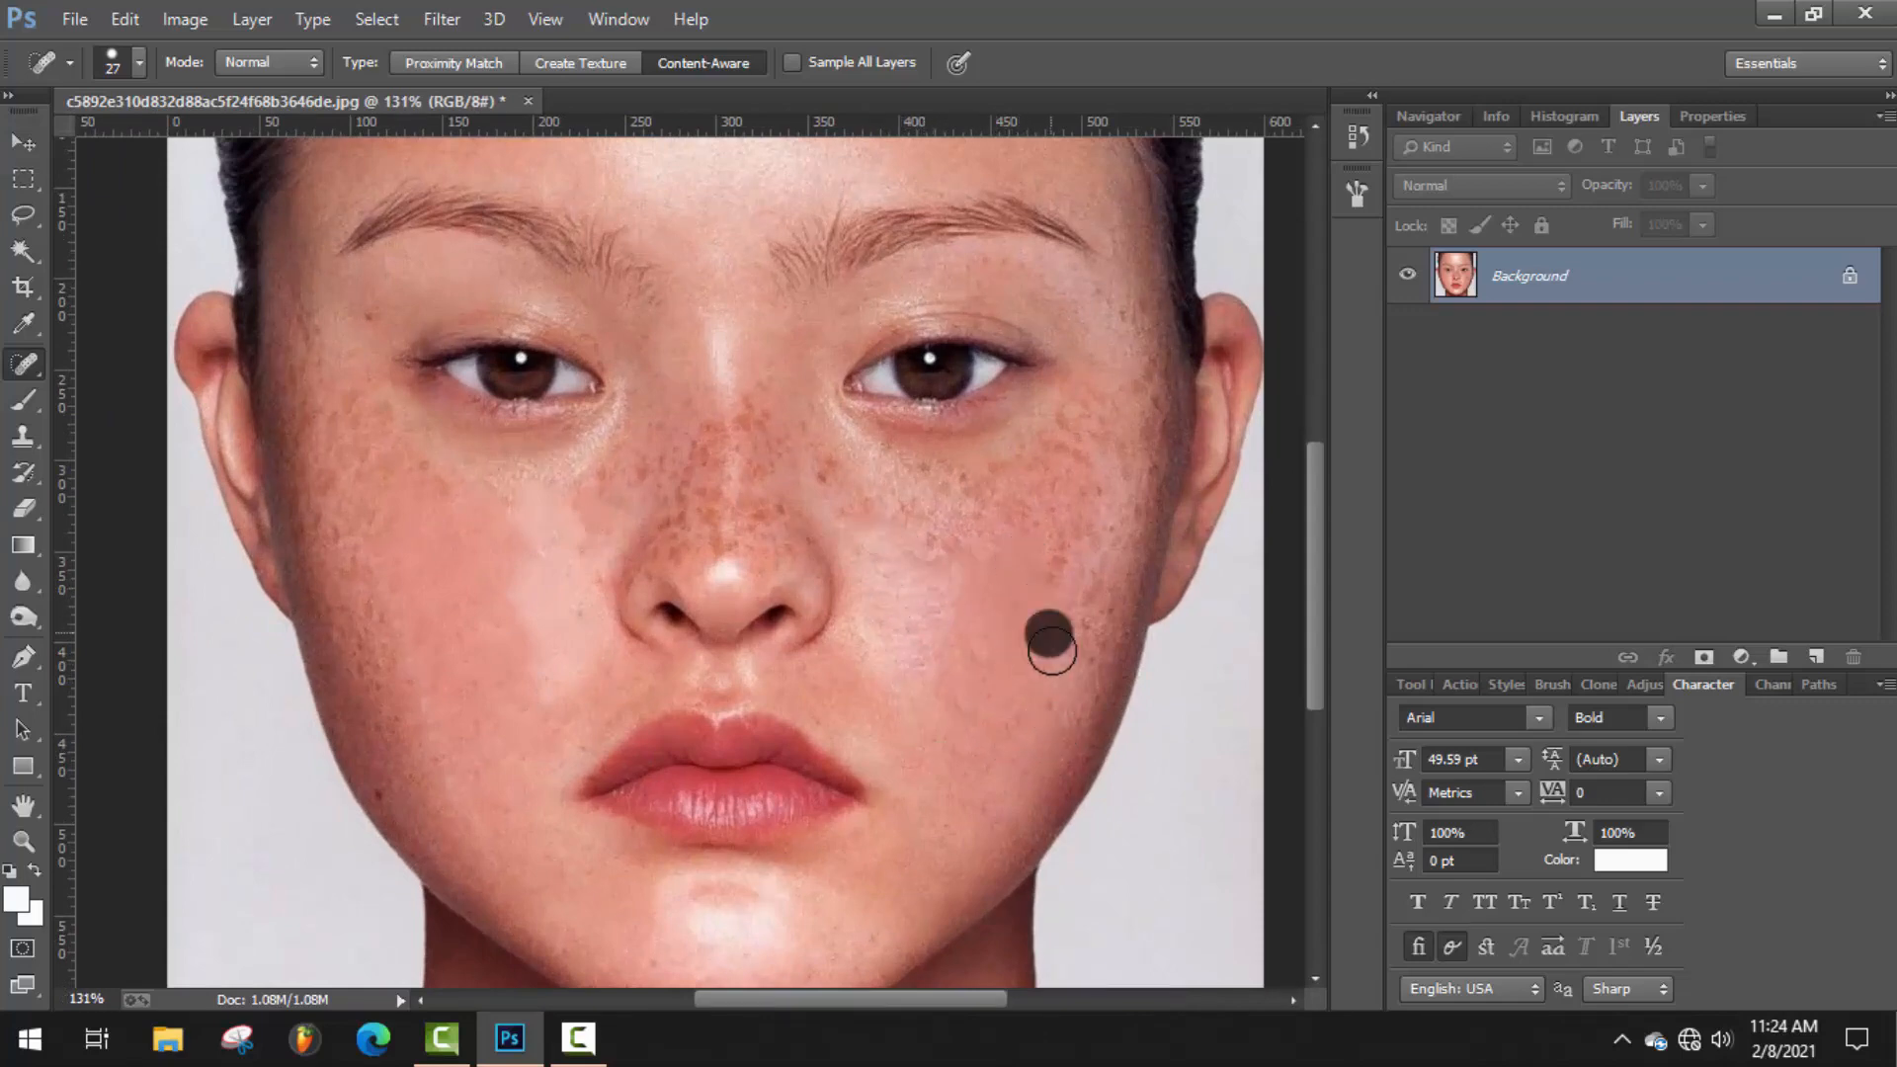
click(900, 516)
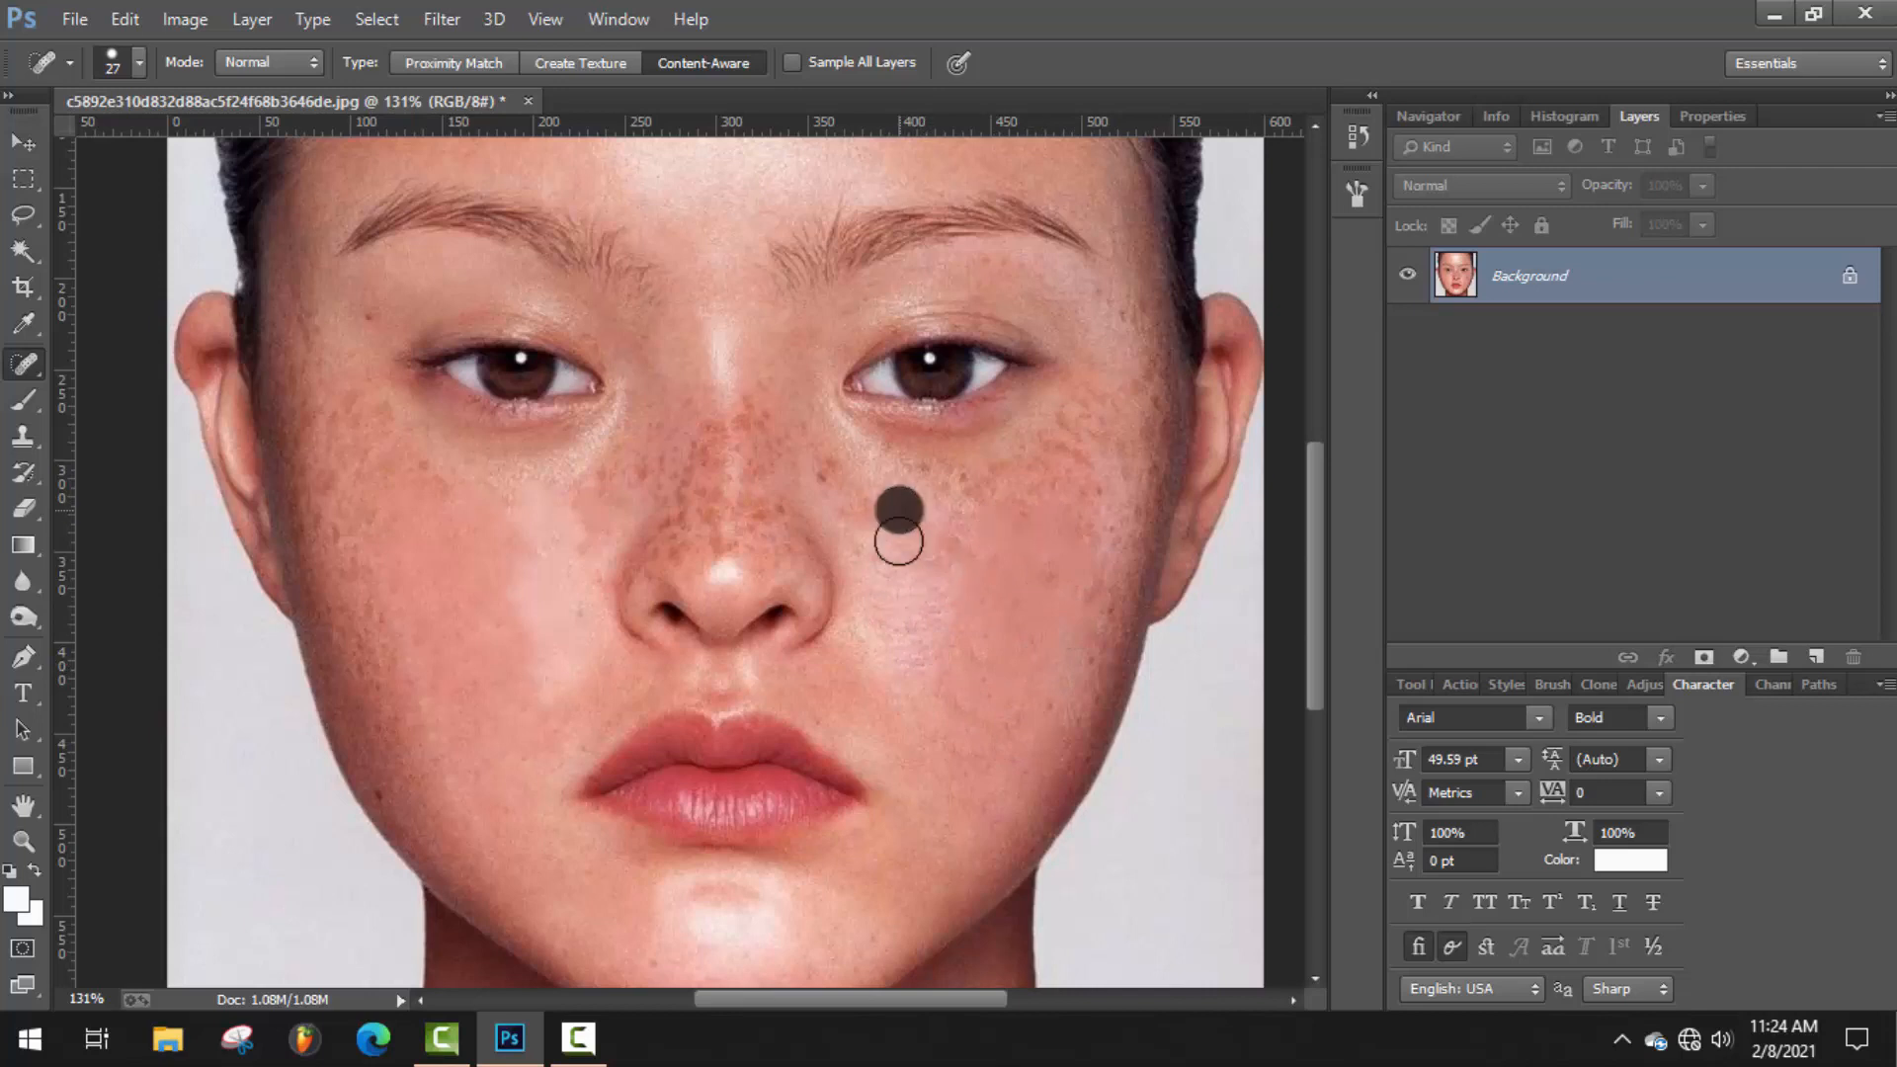
click(1105, 500)
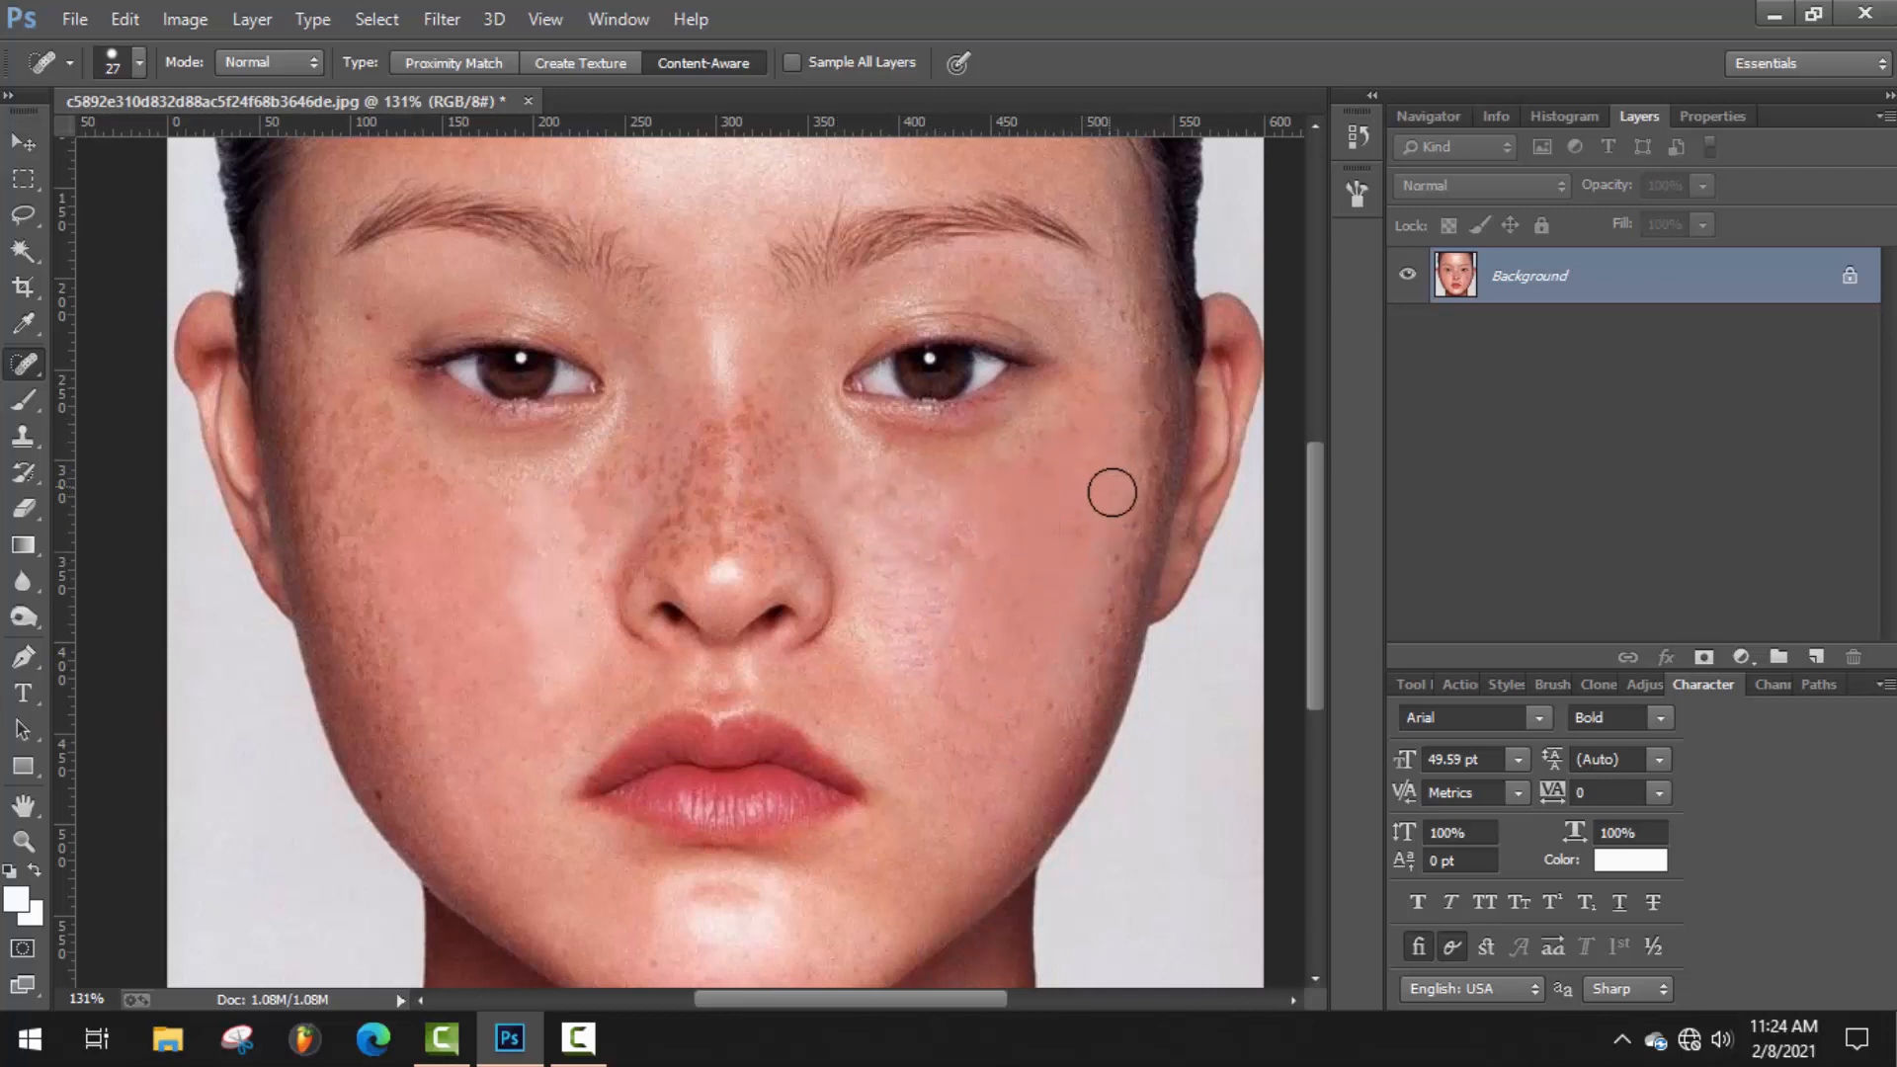
Set the healing brush size to 17 px and heal the spots beside the image-left eye and along the outer edge of the opposite cheek.
scroll(590, 685, down, 5)
scroll(460, 633, up, 5)
right_click(534, 547)
click(583, 609)
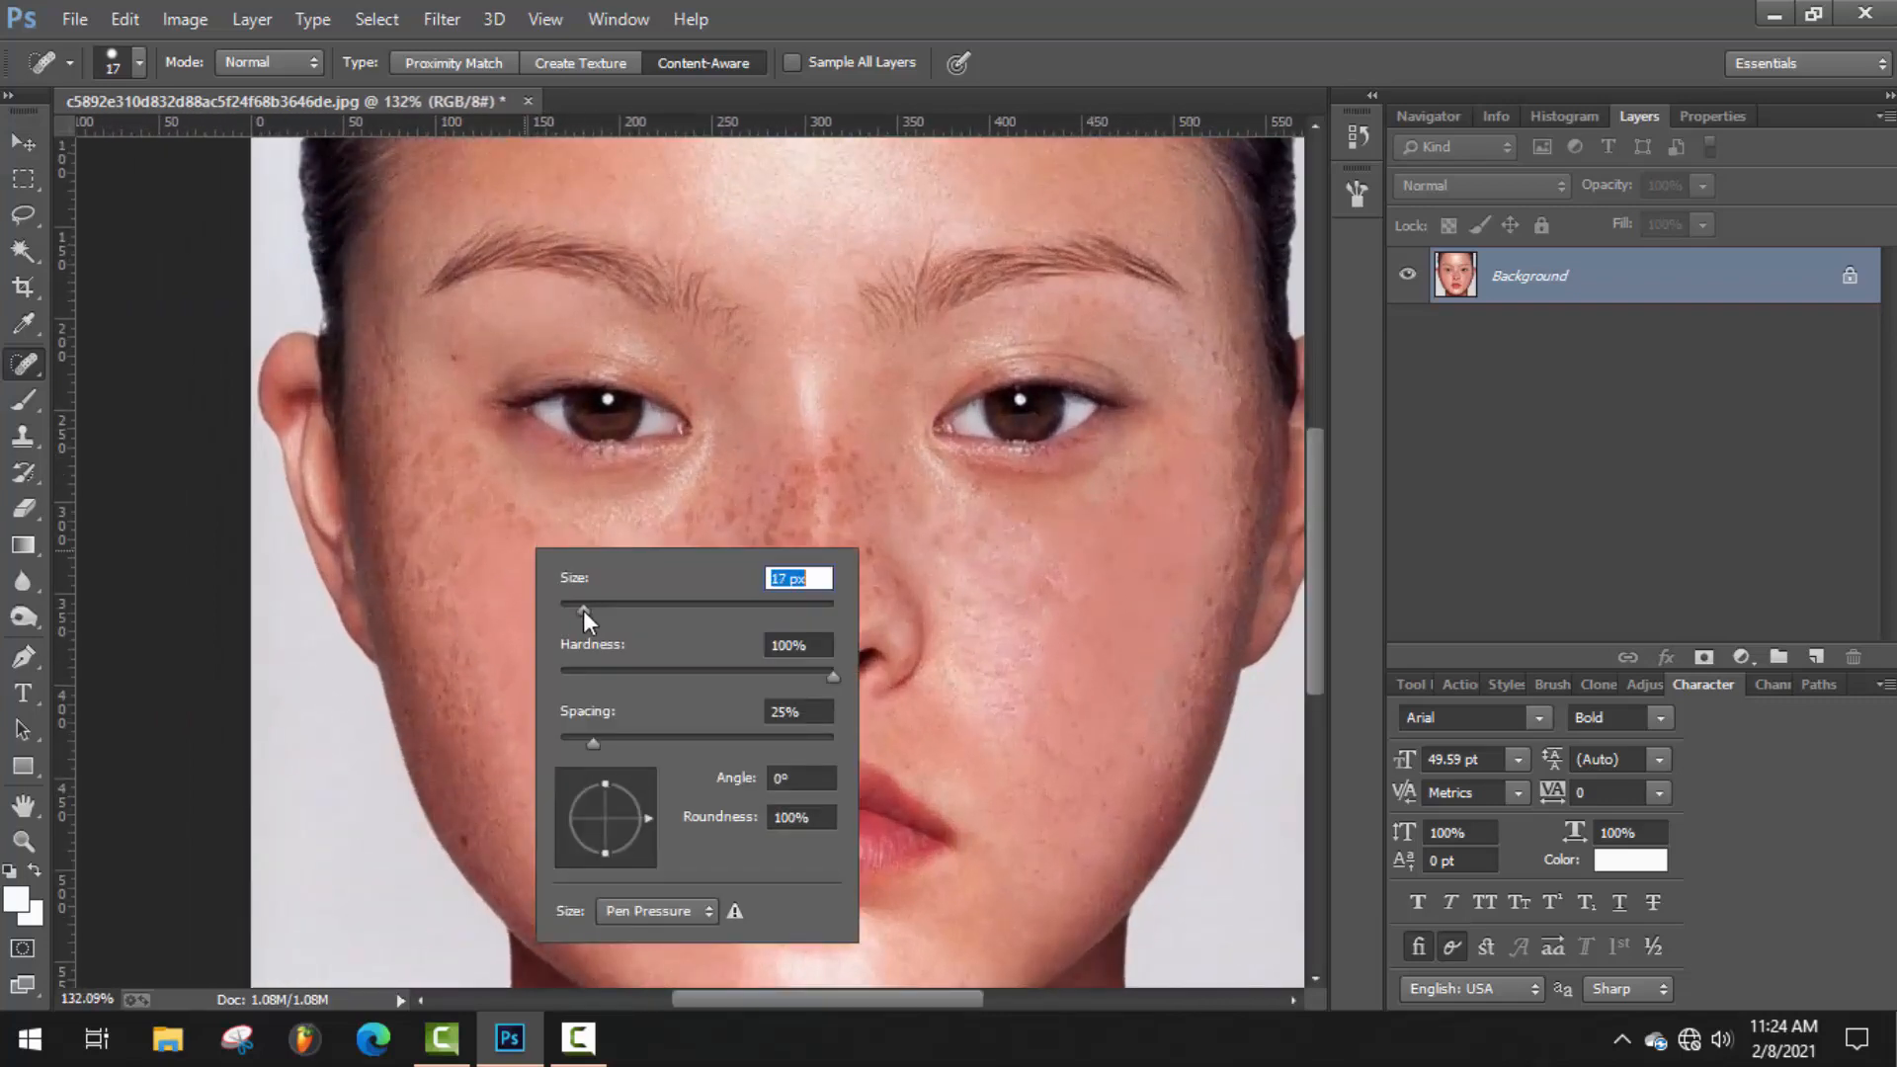
click(501, 504)
click(466, 446)
drag(449, 487, 436, 536)
click(454, 353)
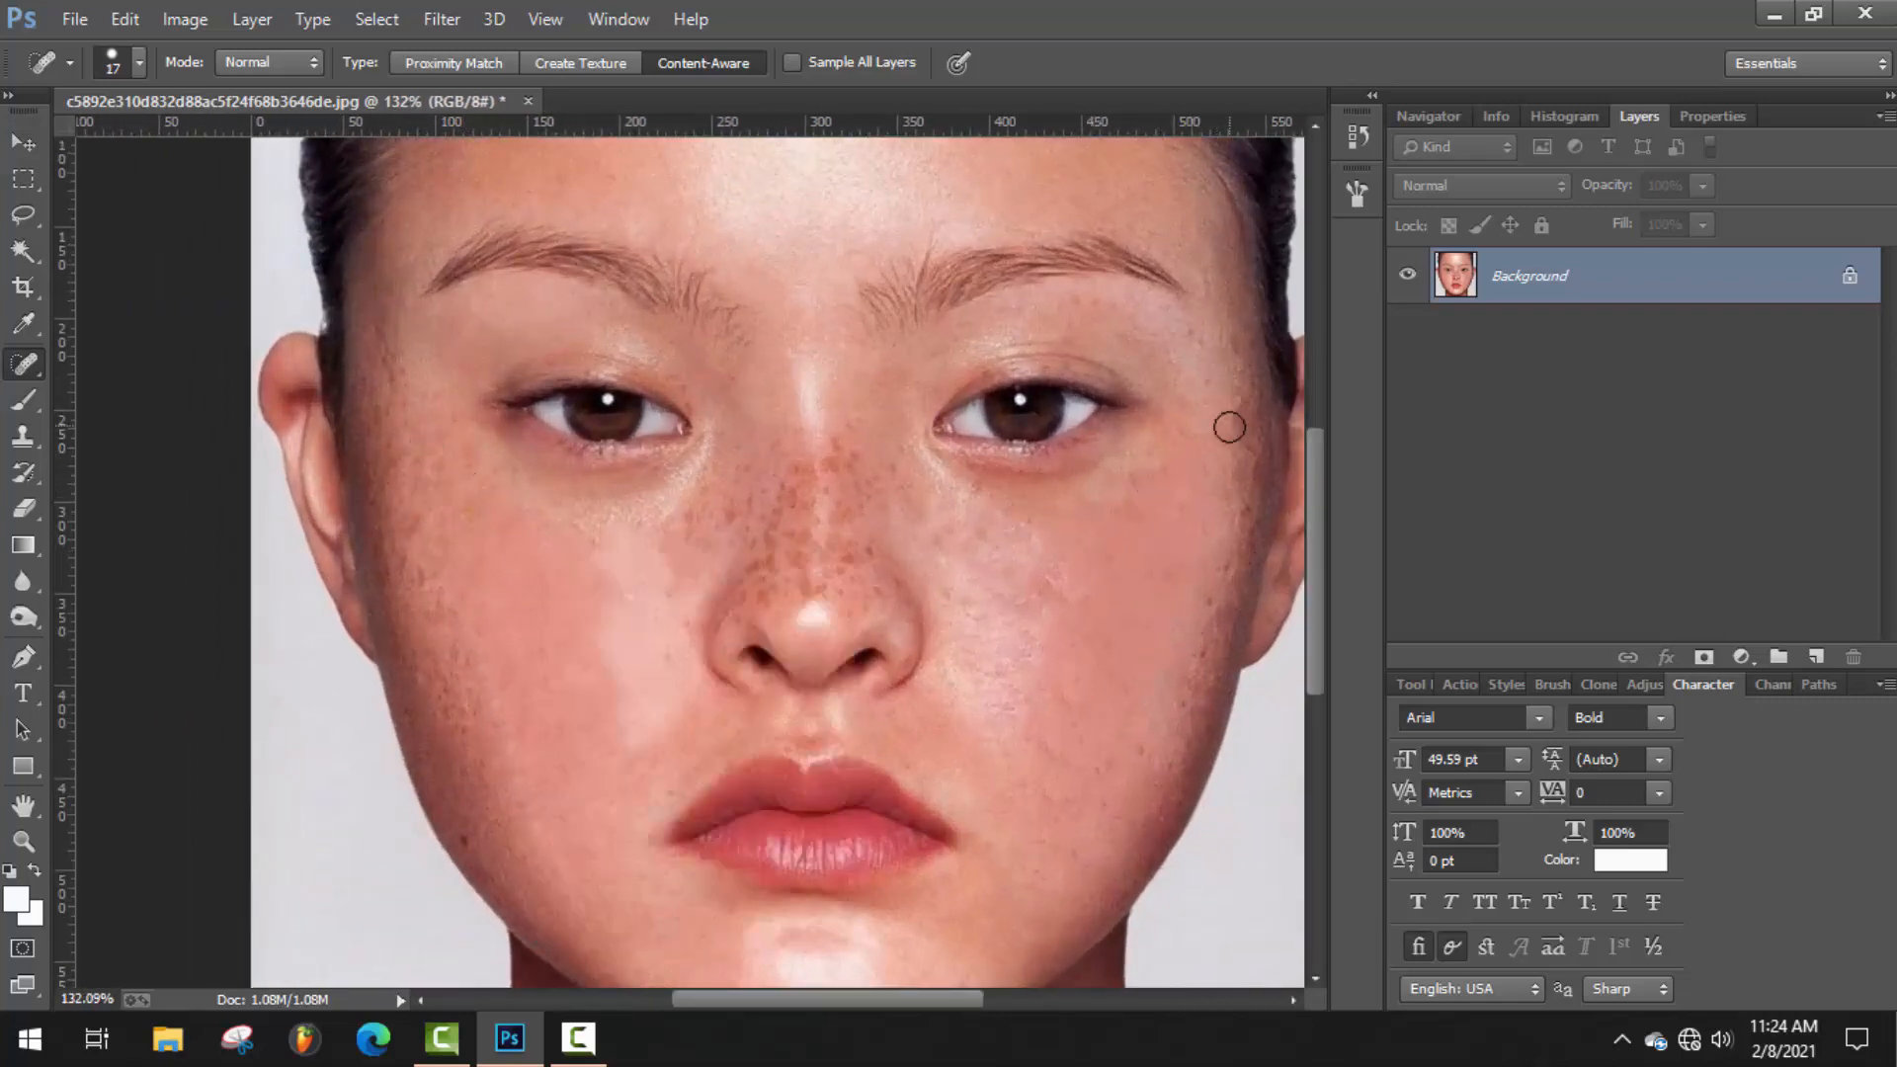
drag(1202, 683, 1180, 712)
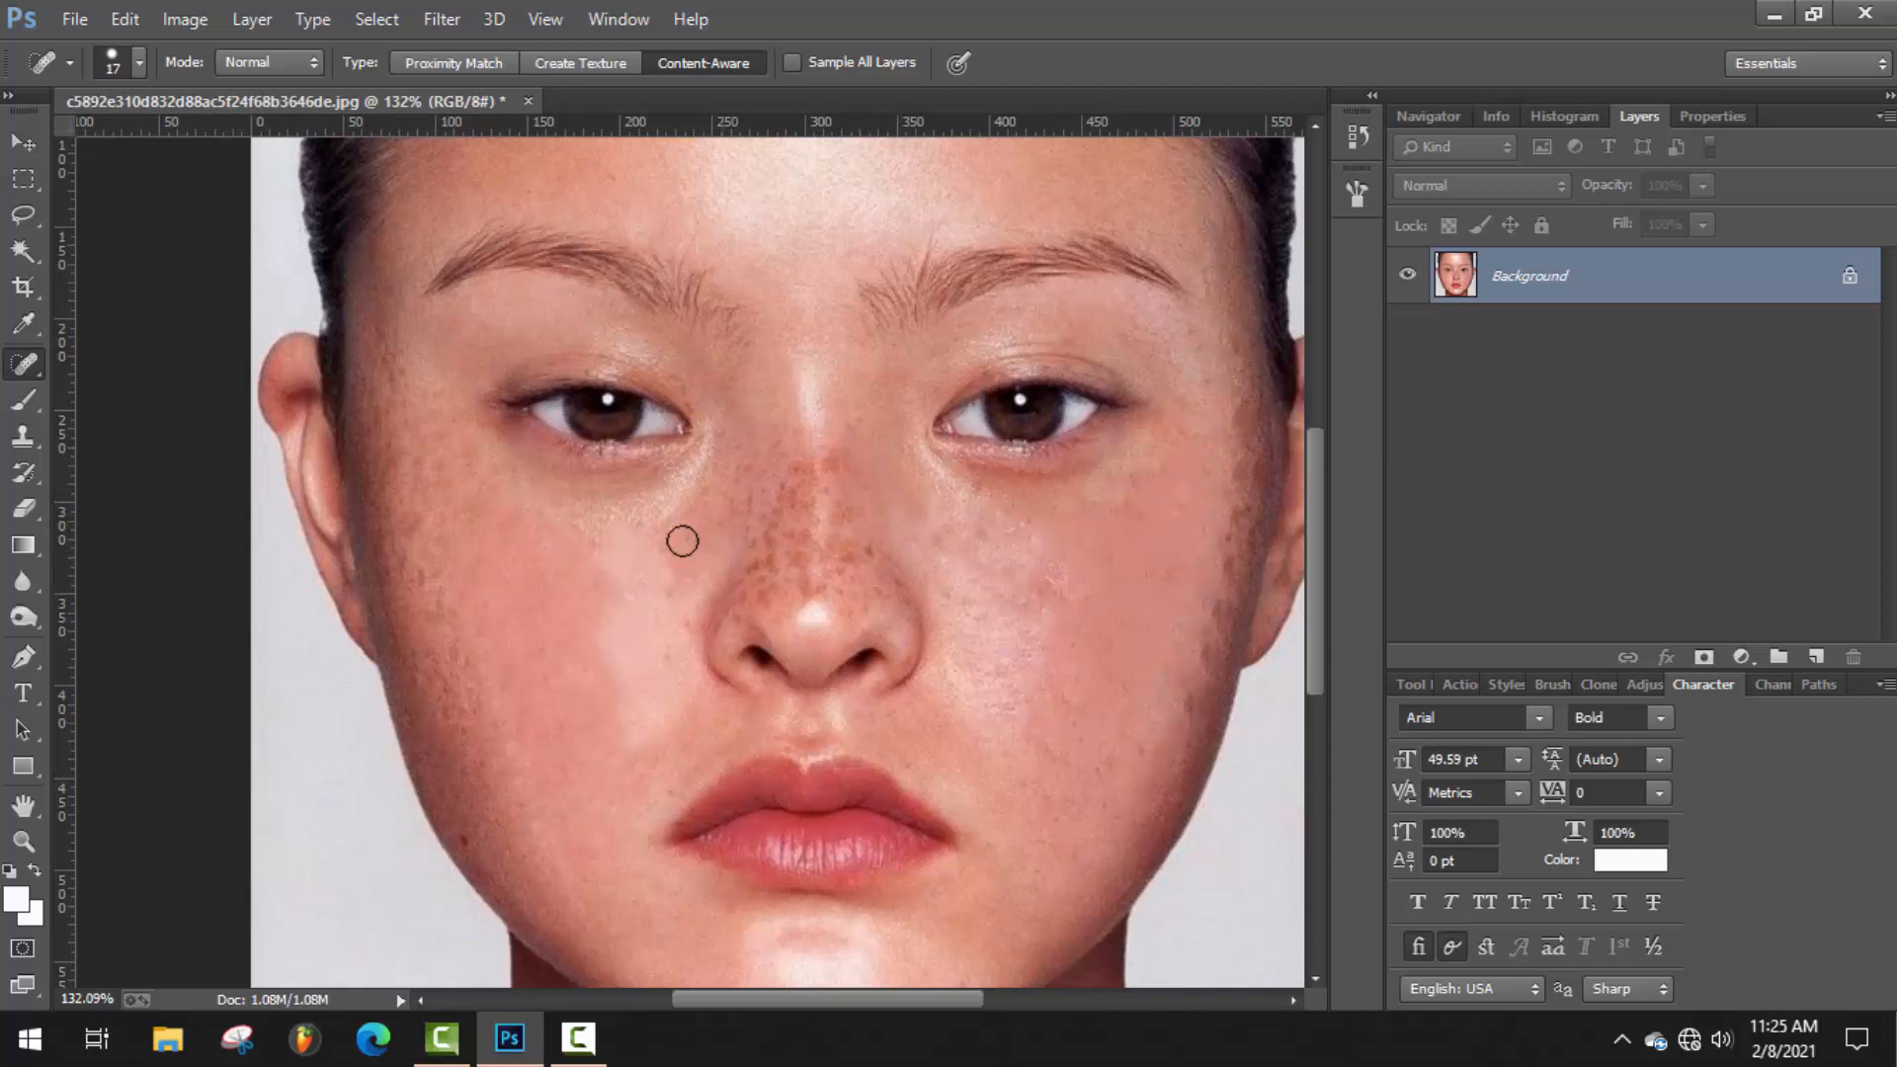
Heal the freckles on the bridge and both upper sides of the nose.
click(765, 476)
click(750, 491)
click(750, 475)
click(731, 520)
mouse_move(880, 510)
mouse_down()
mouse_move(969, 541)
mouse_move(727, 544)
mouse_move(783, 468)
mouse_move(752, 512)
mouse_move(971, 588)
mouse_move(864, 557)
mouse_up()
click(857, 528)
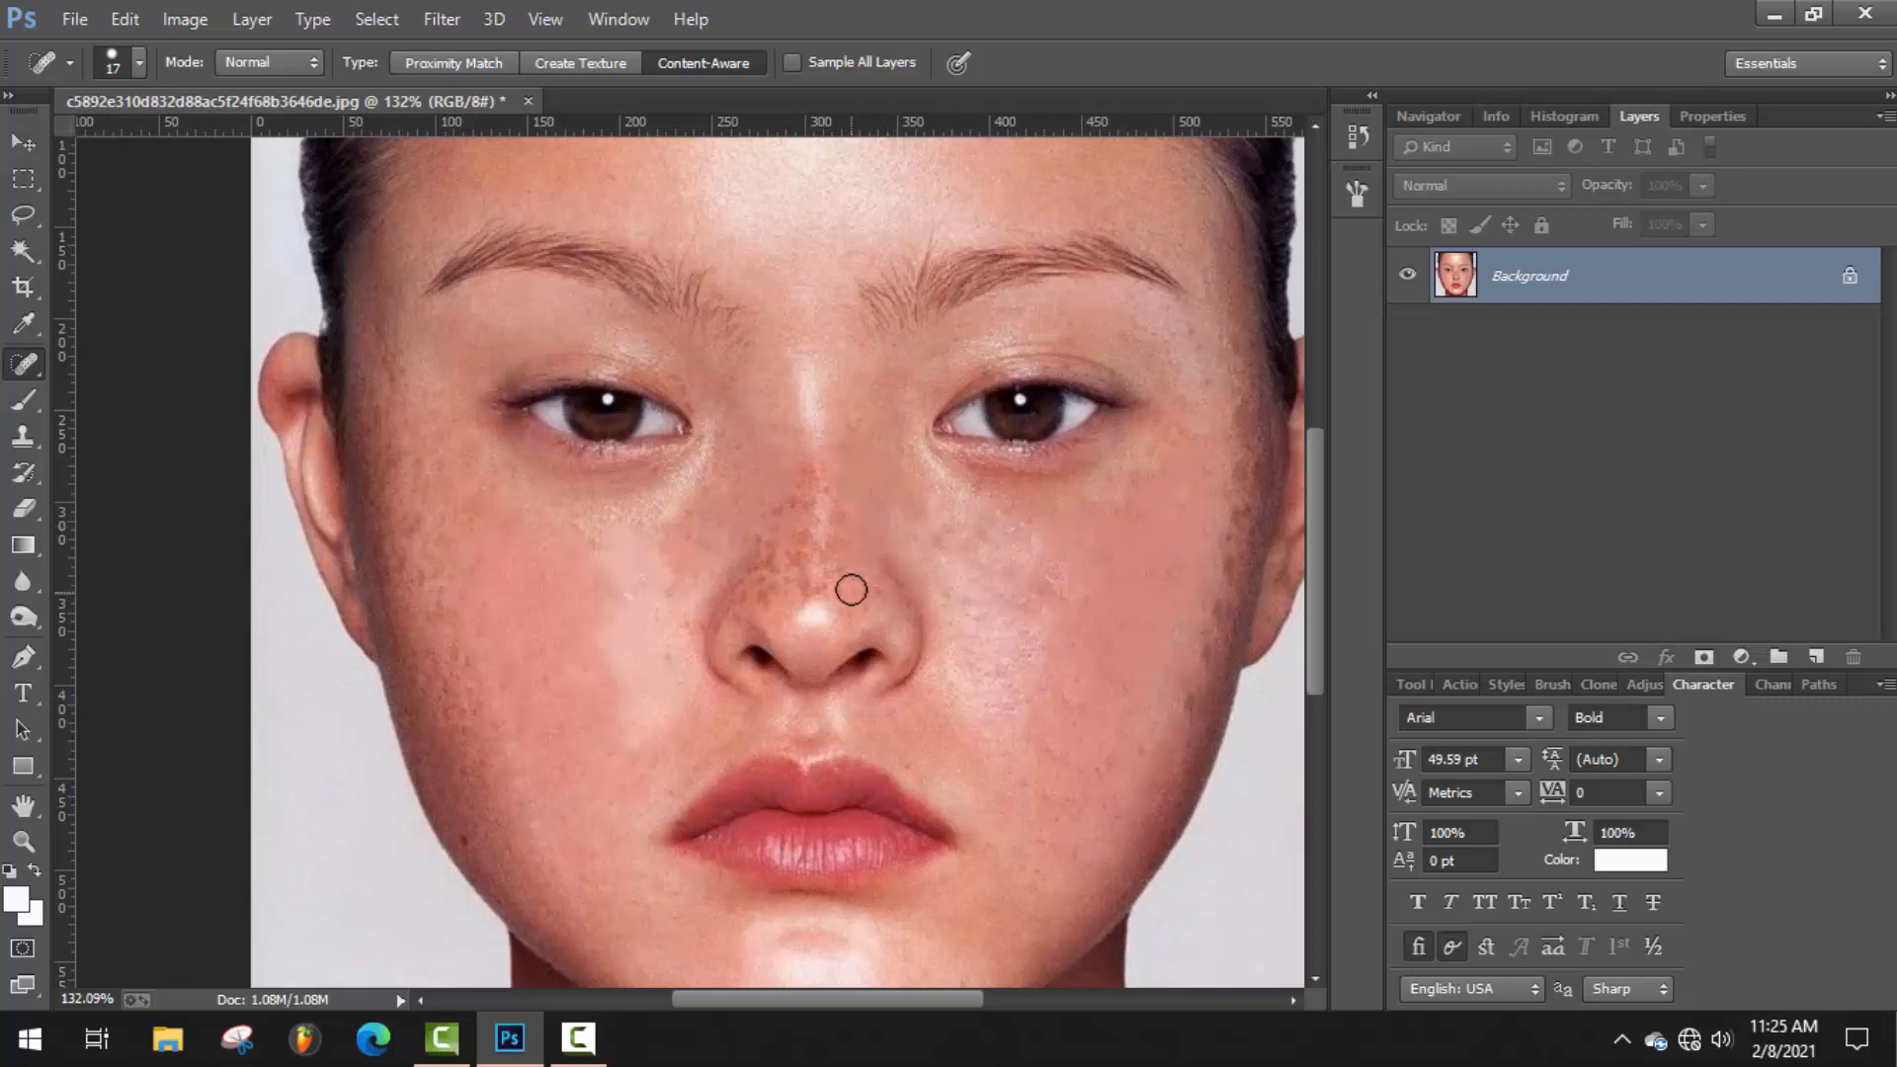
click(858, 510)
Set the healing brush size to 9 px and heal the small freckles on the lower bridge of the nose.
scroll(733, 536, up, 3)
right_click(783, 463)
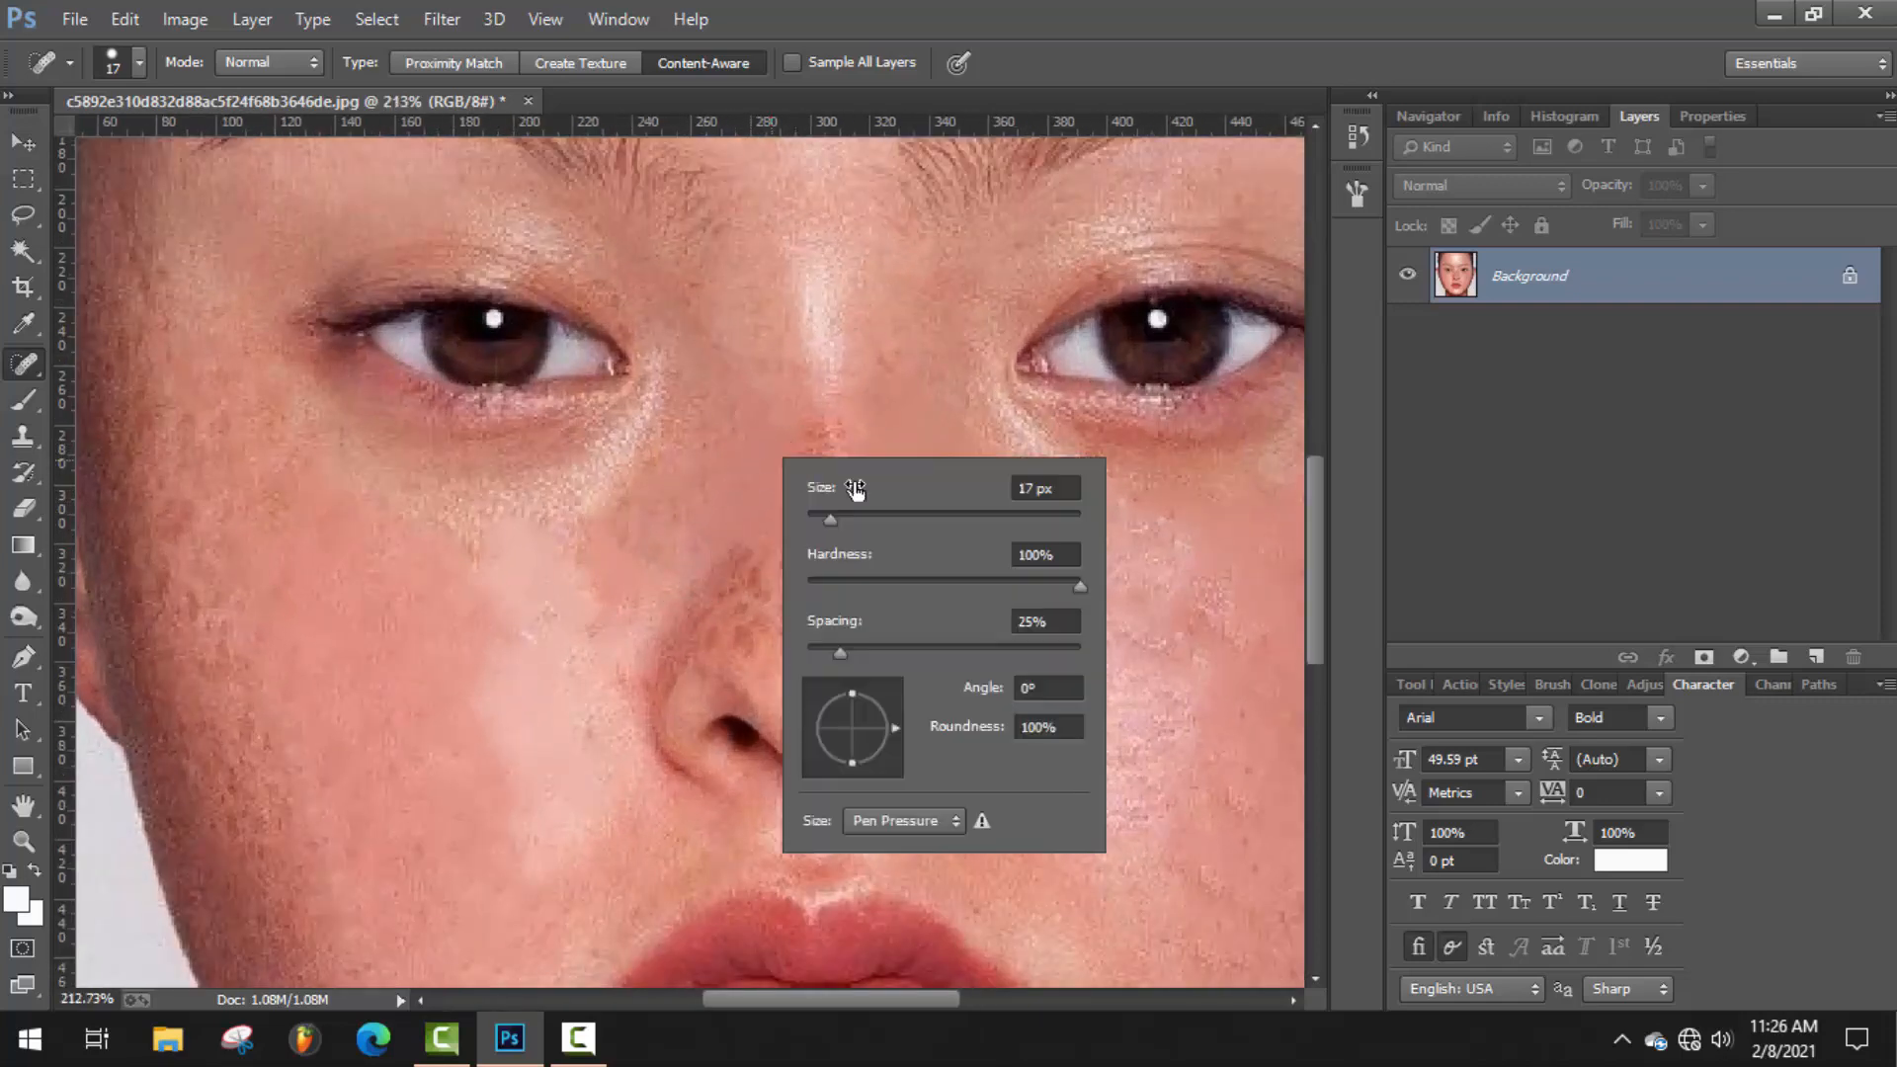
drag(856, 488, 813, 434)
click(860, 526)
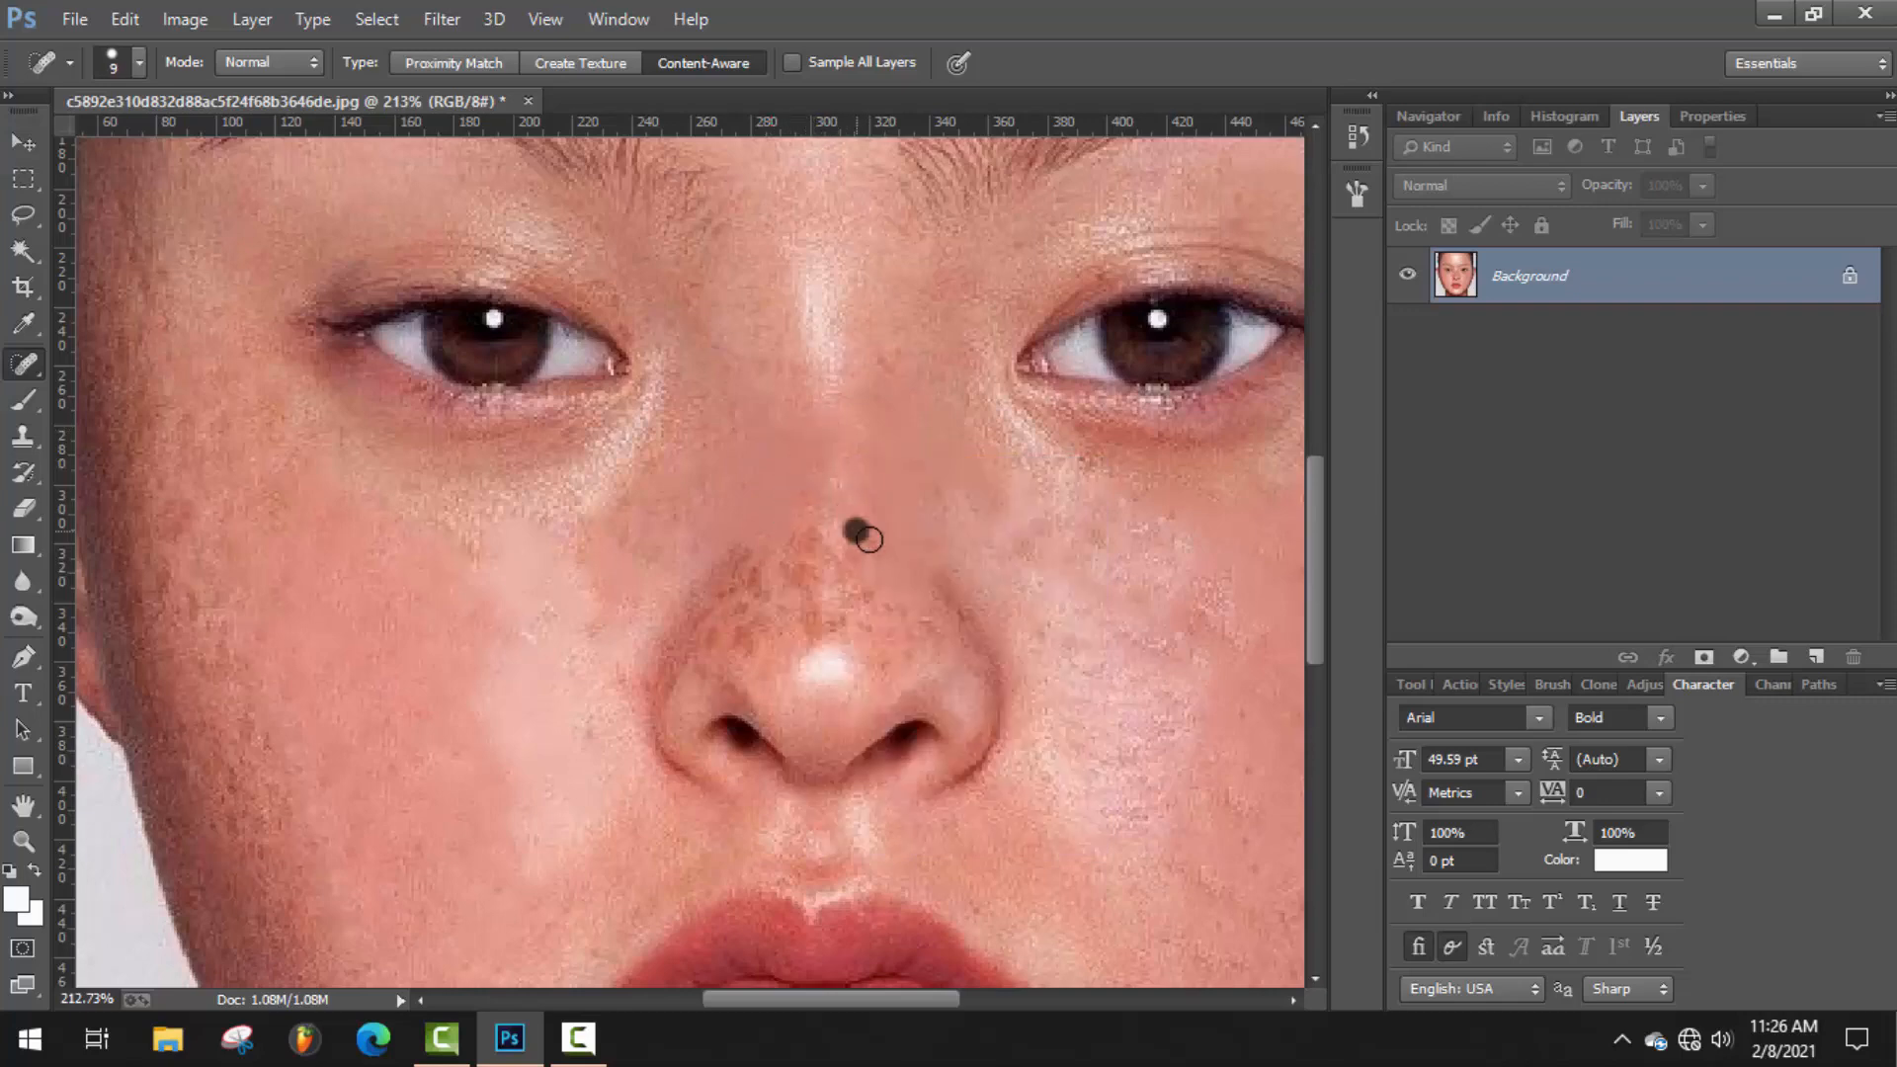
scroll(1013, 523, down, 3)
drag(973, 578, 709, 589)
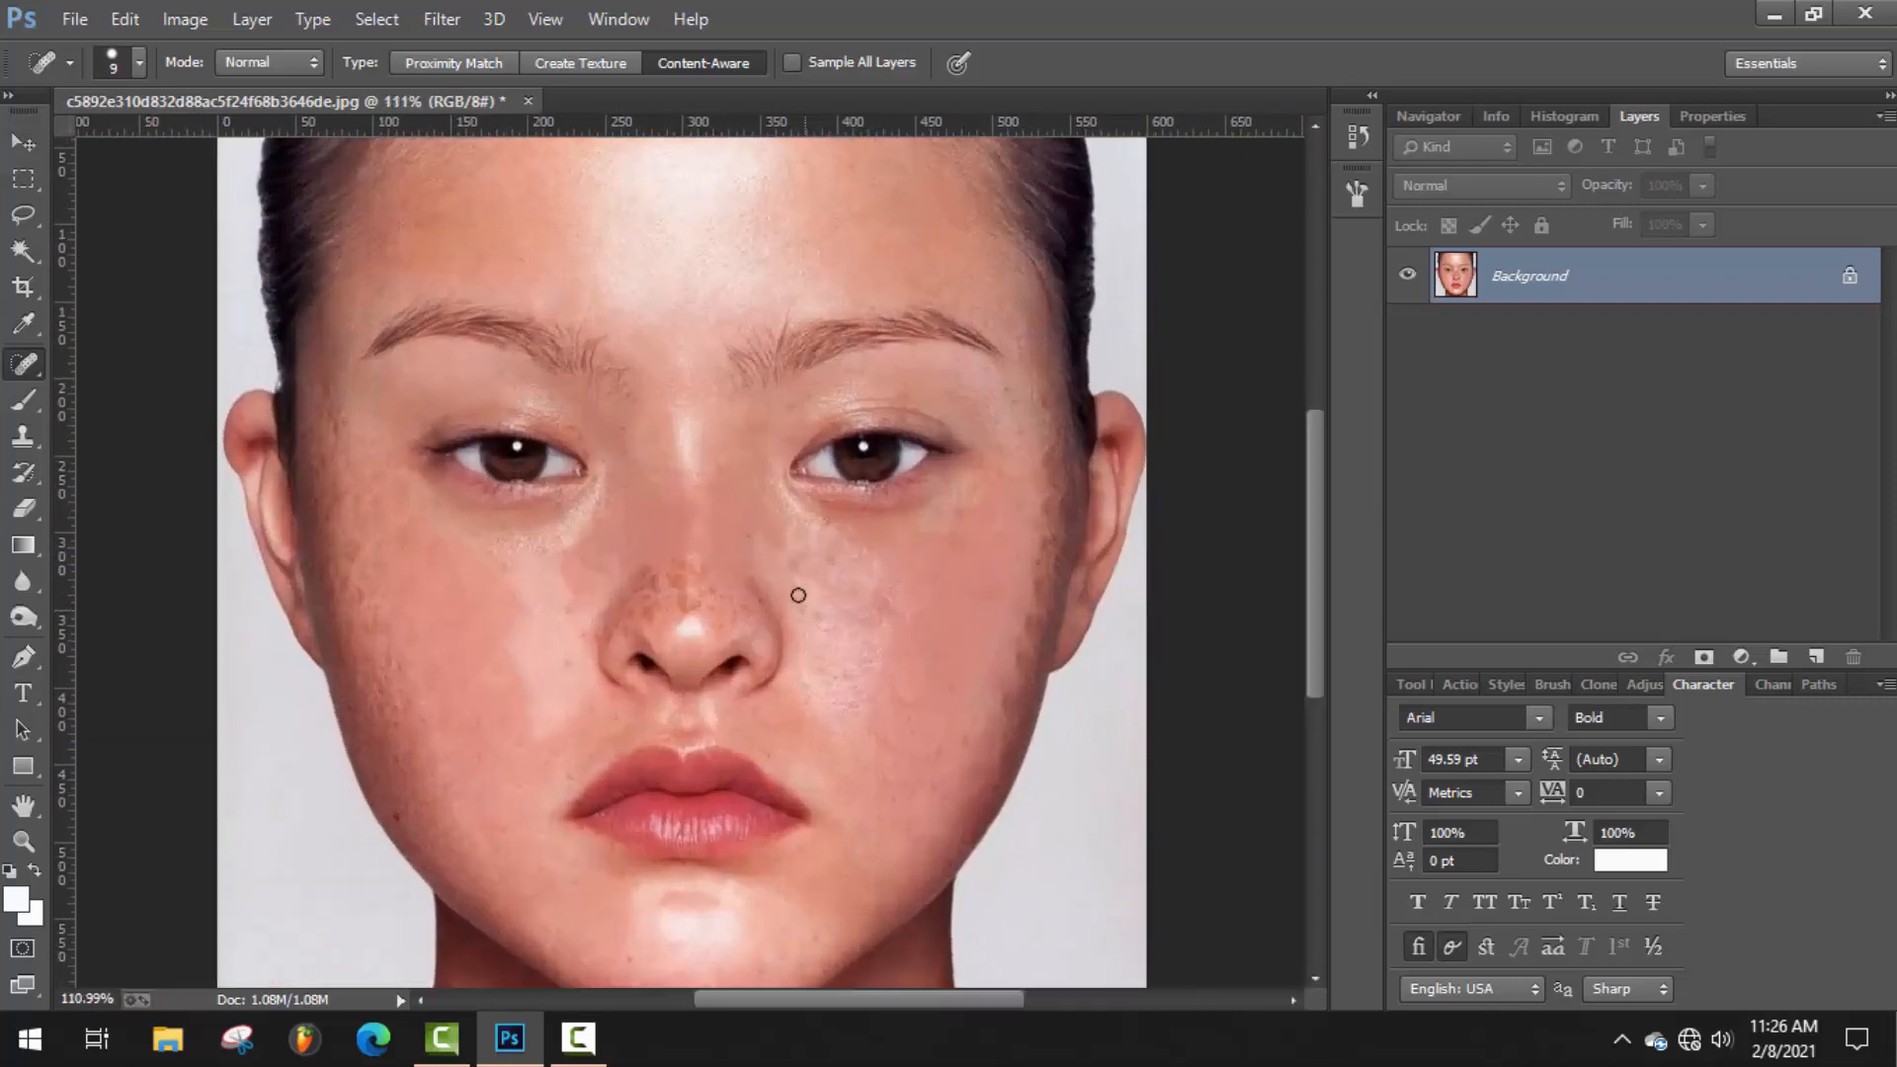
Return to an earlier Spot Healing Brush state in the history and heal the remaining freckles on the nose tip.
click(1357, 136)
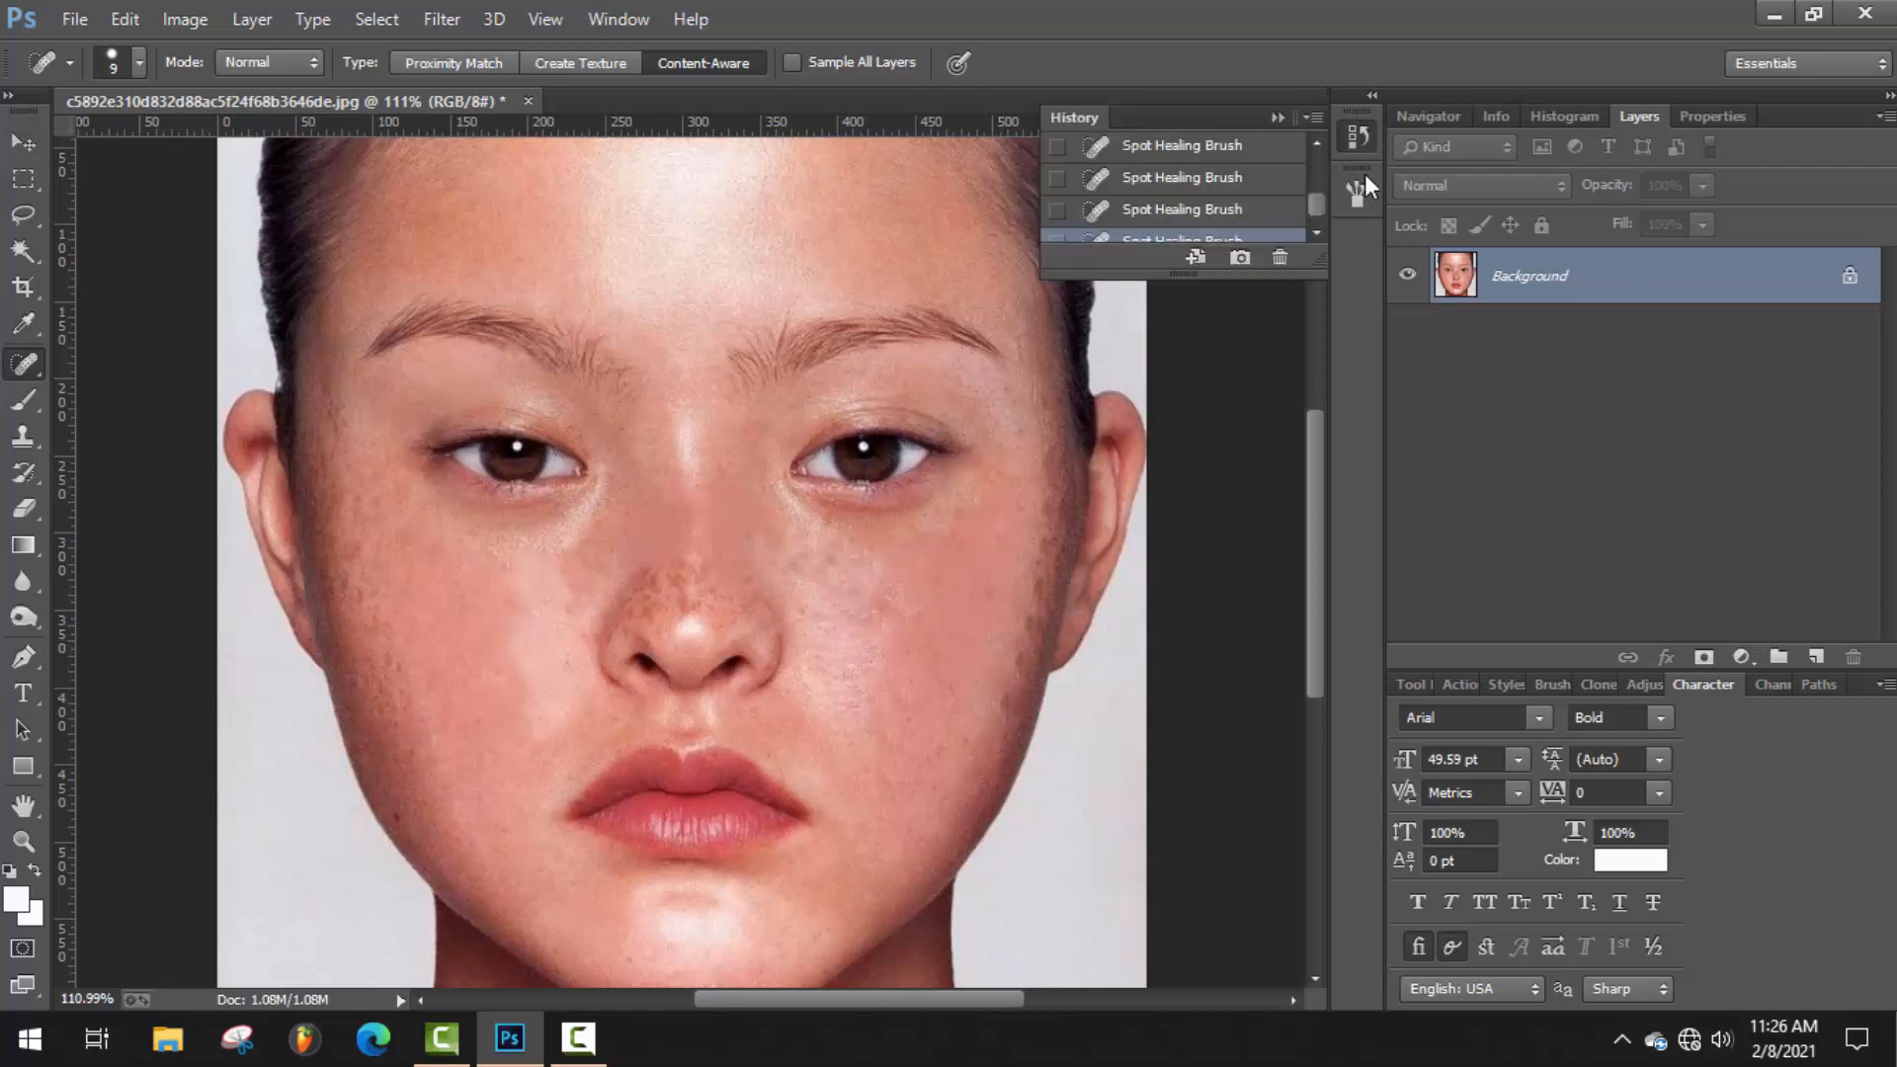
click(1247, 205)
click(1207, 154)
click(739, 598)
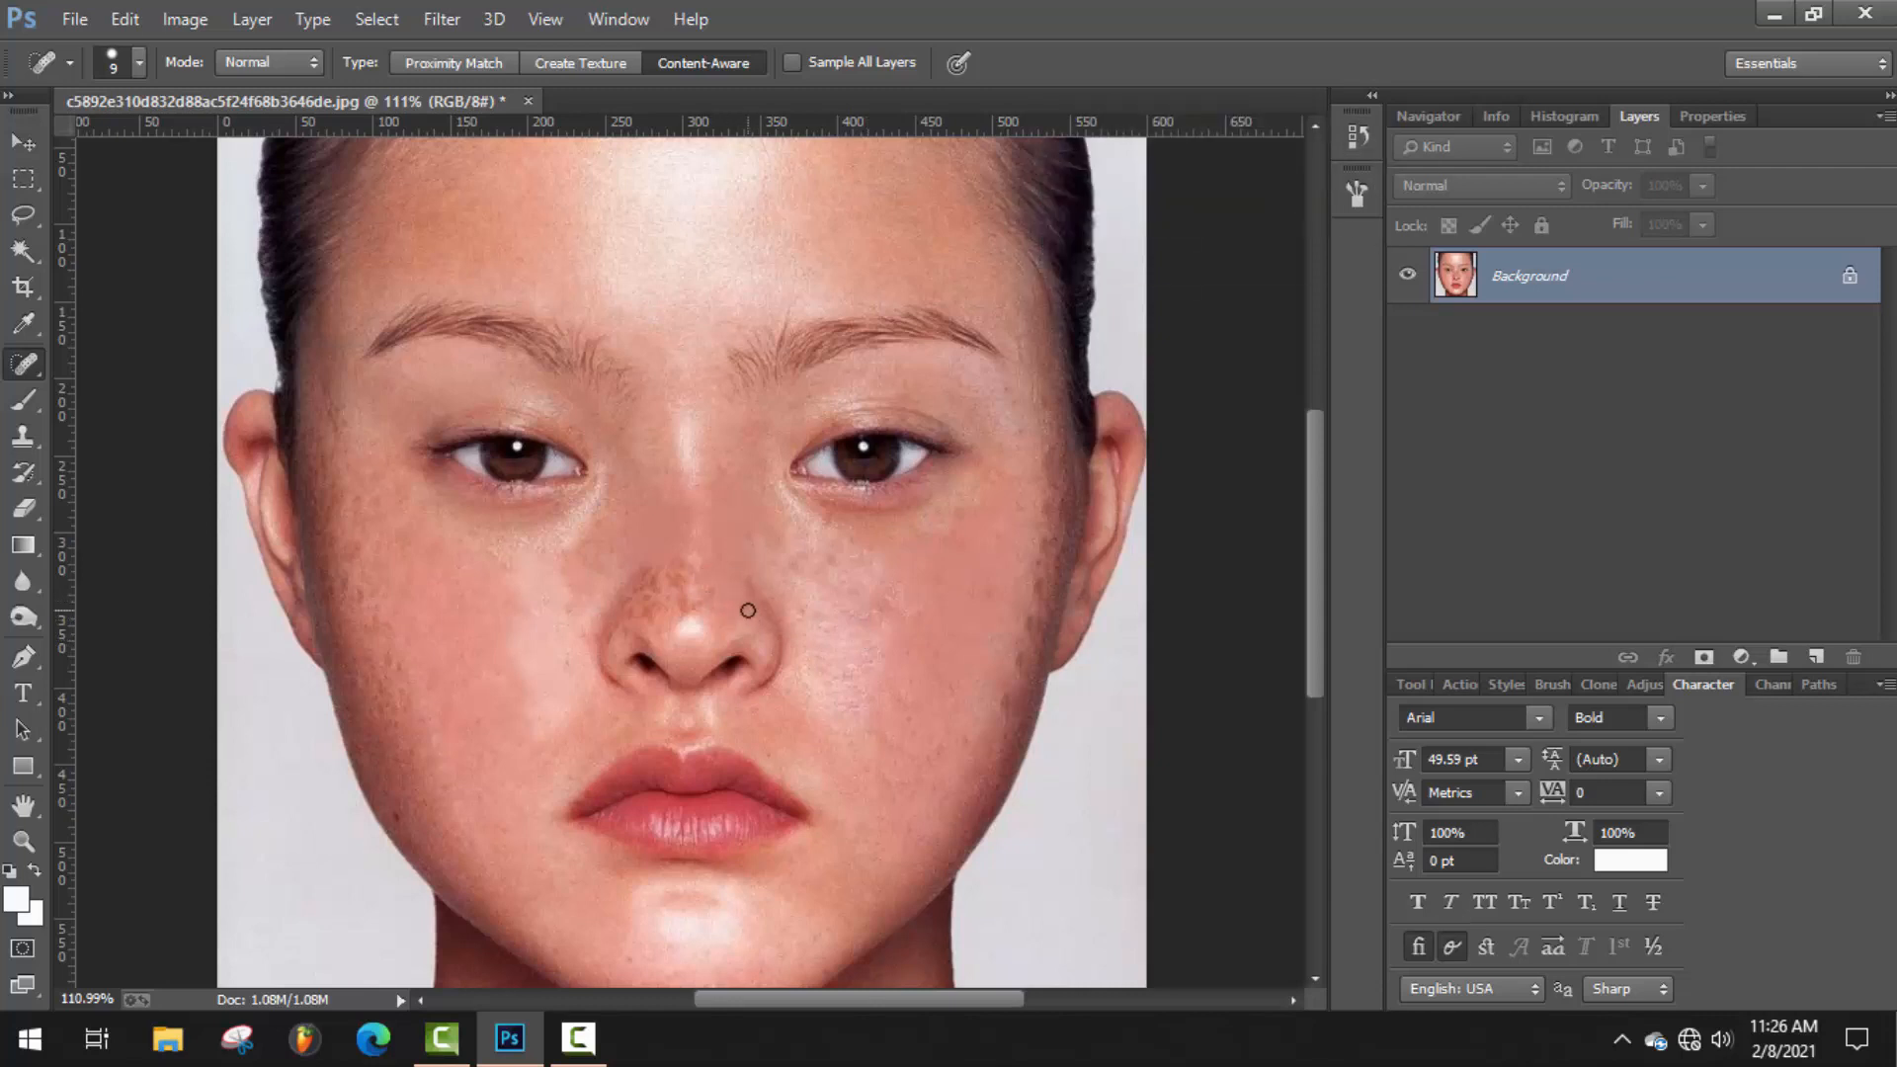
scroll(714, 516, up, 2)
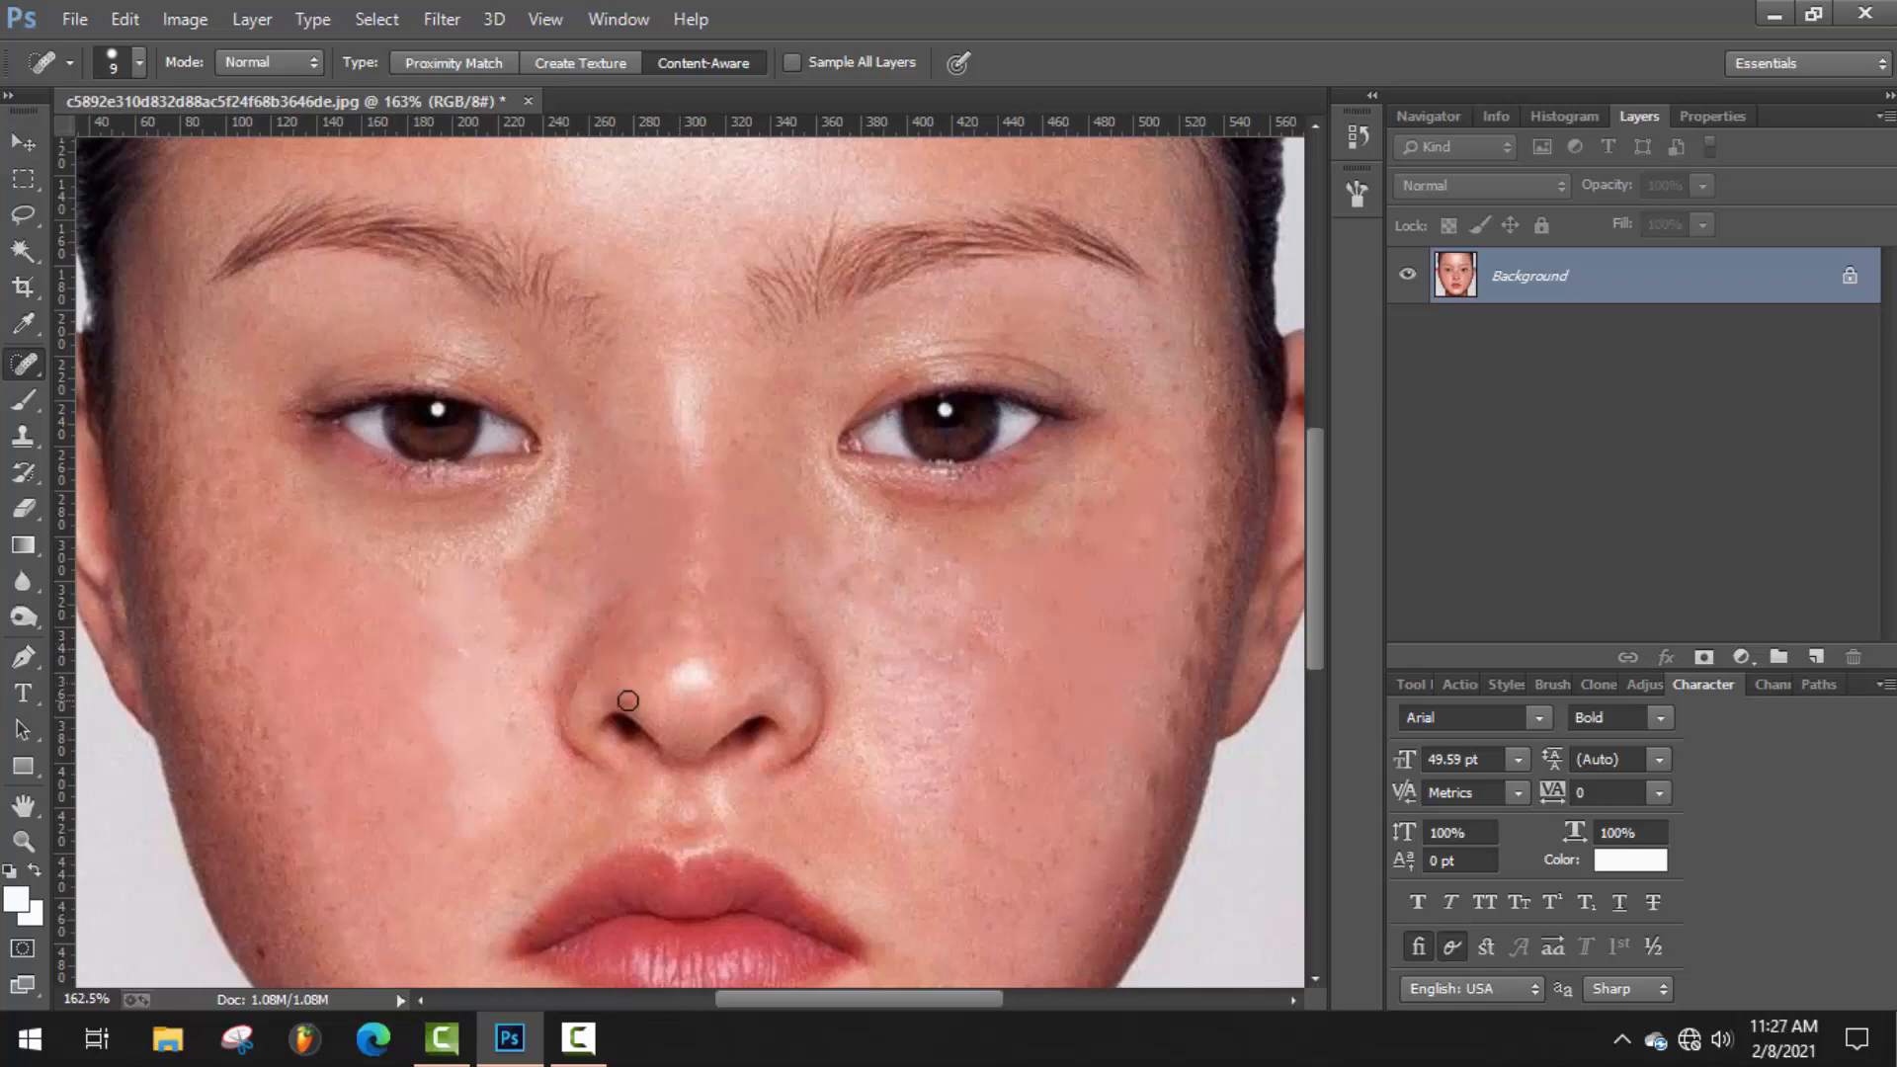
Check the retouched skin on the cheeks, nose and chin, both up close and across the whole face.
scroll(628, 700, down, 3)
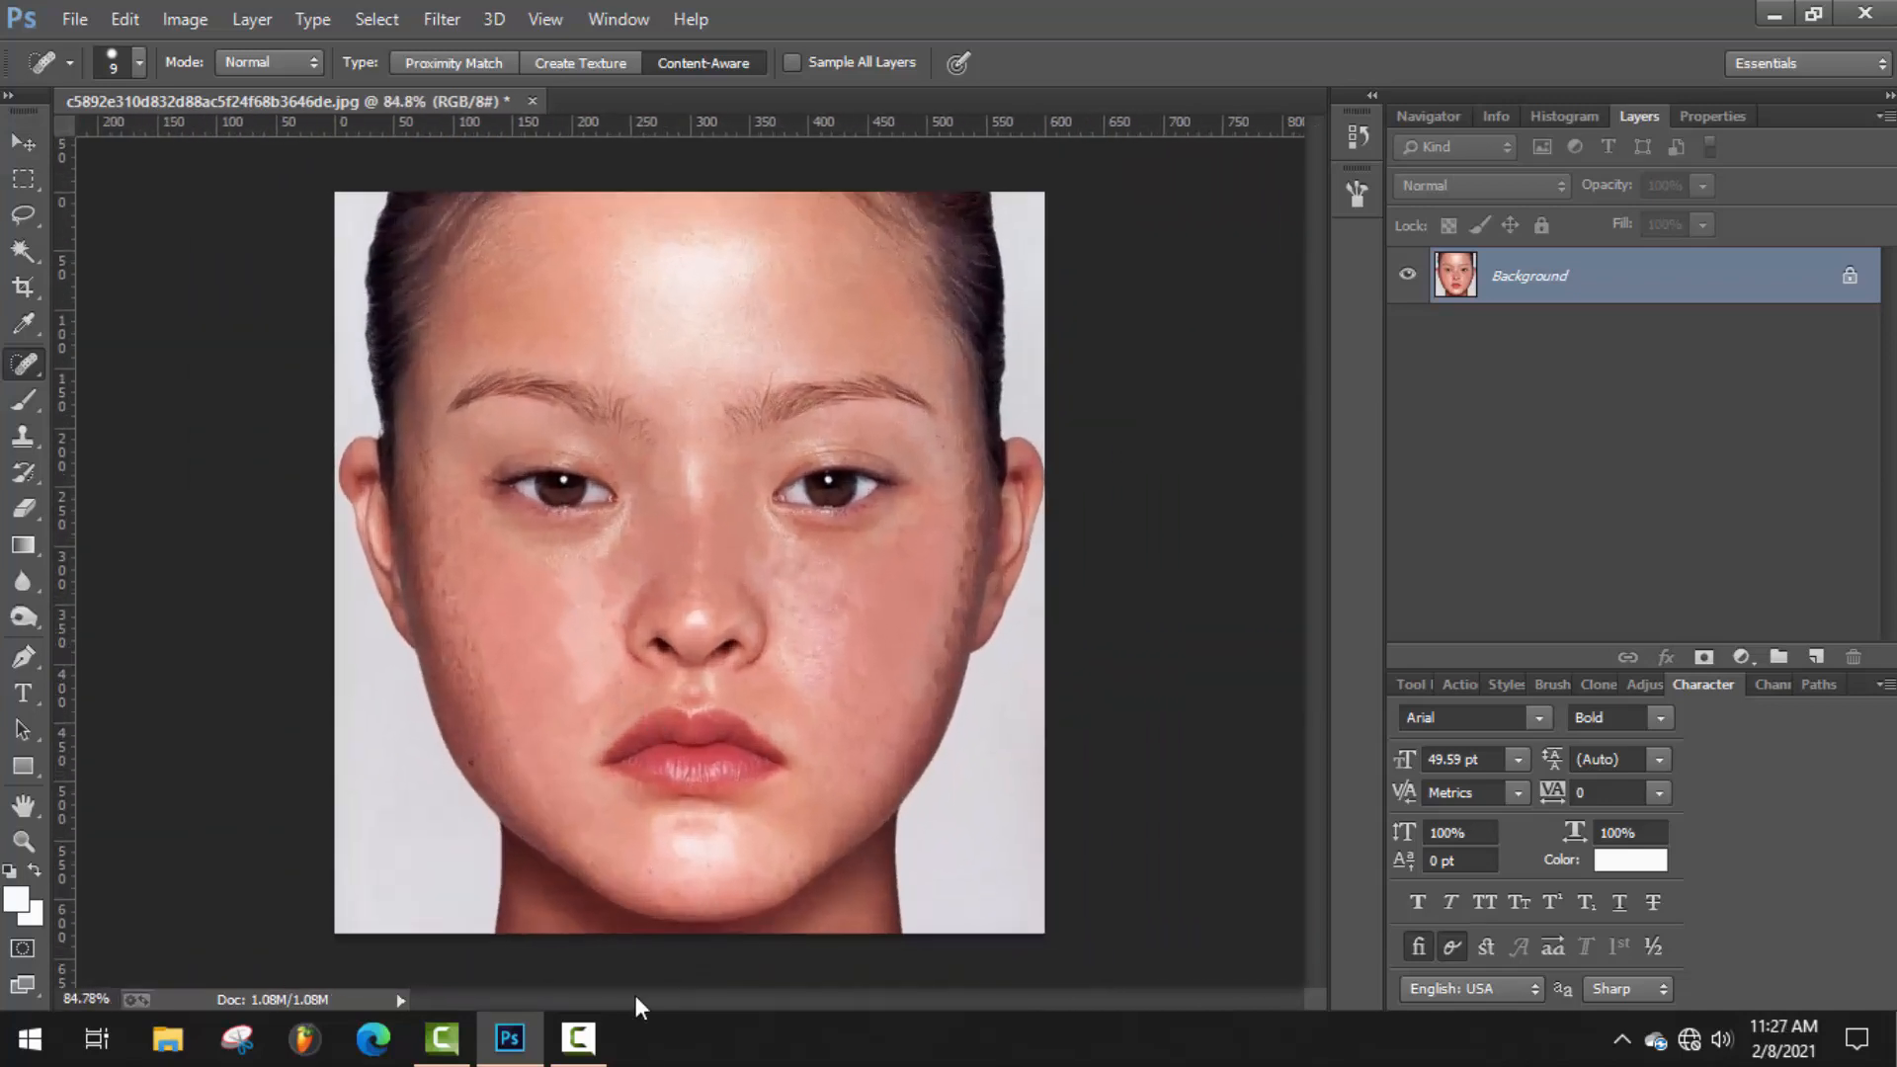
scroll(632, 907, up, 3)
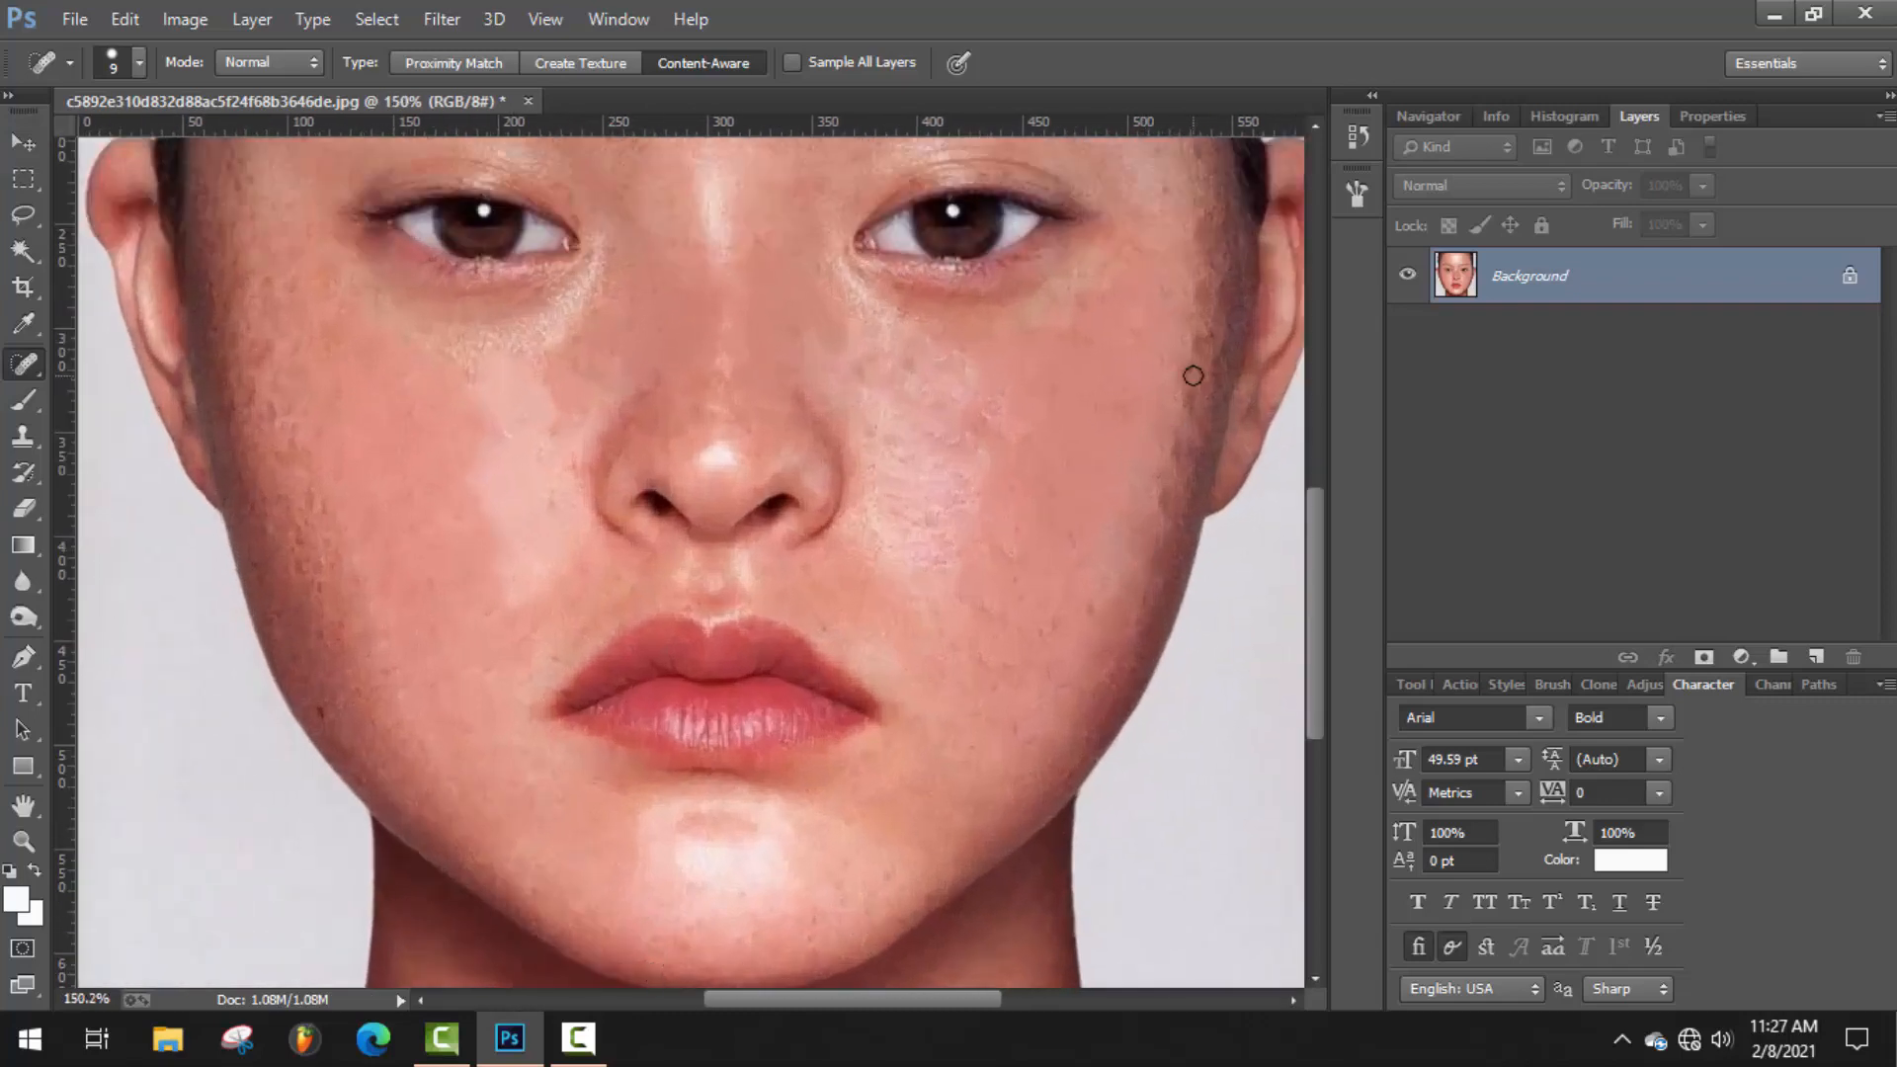
scroll(1235, 546, down, 1)
scroll(1004, 423, down, 2)
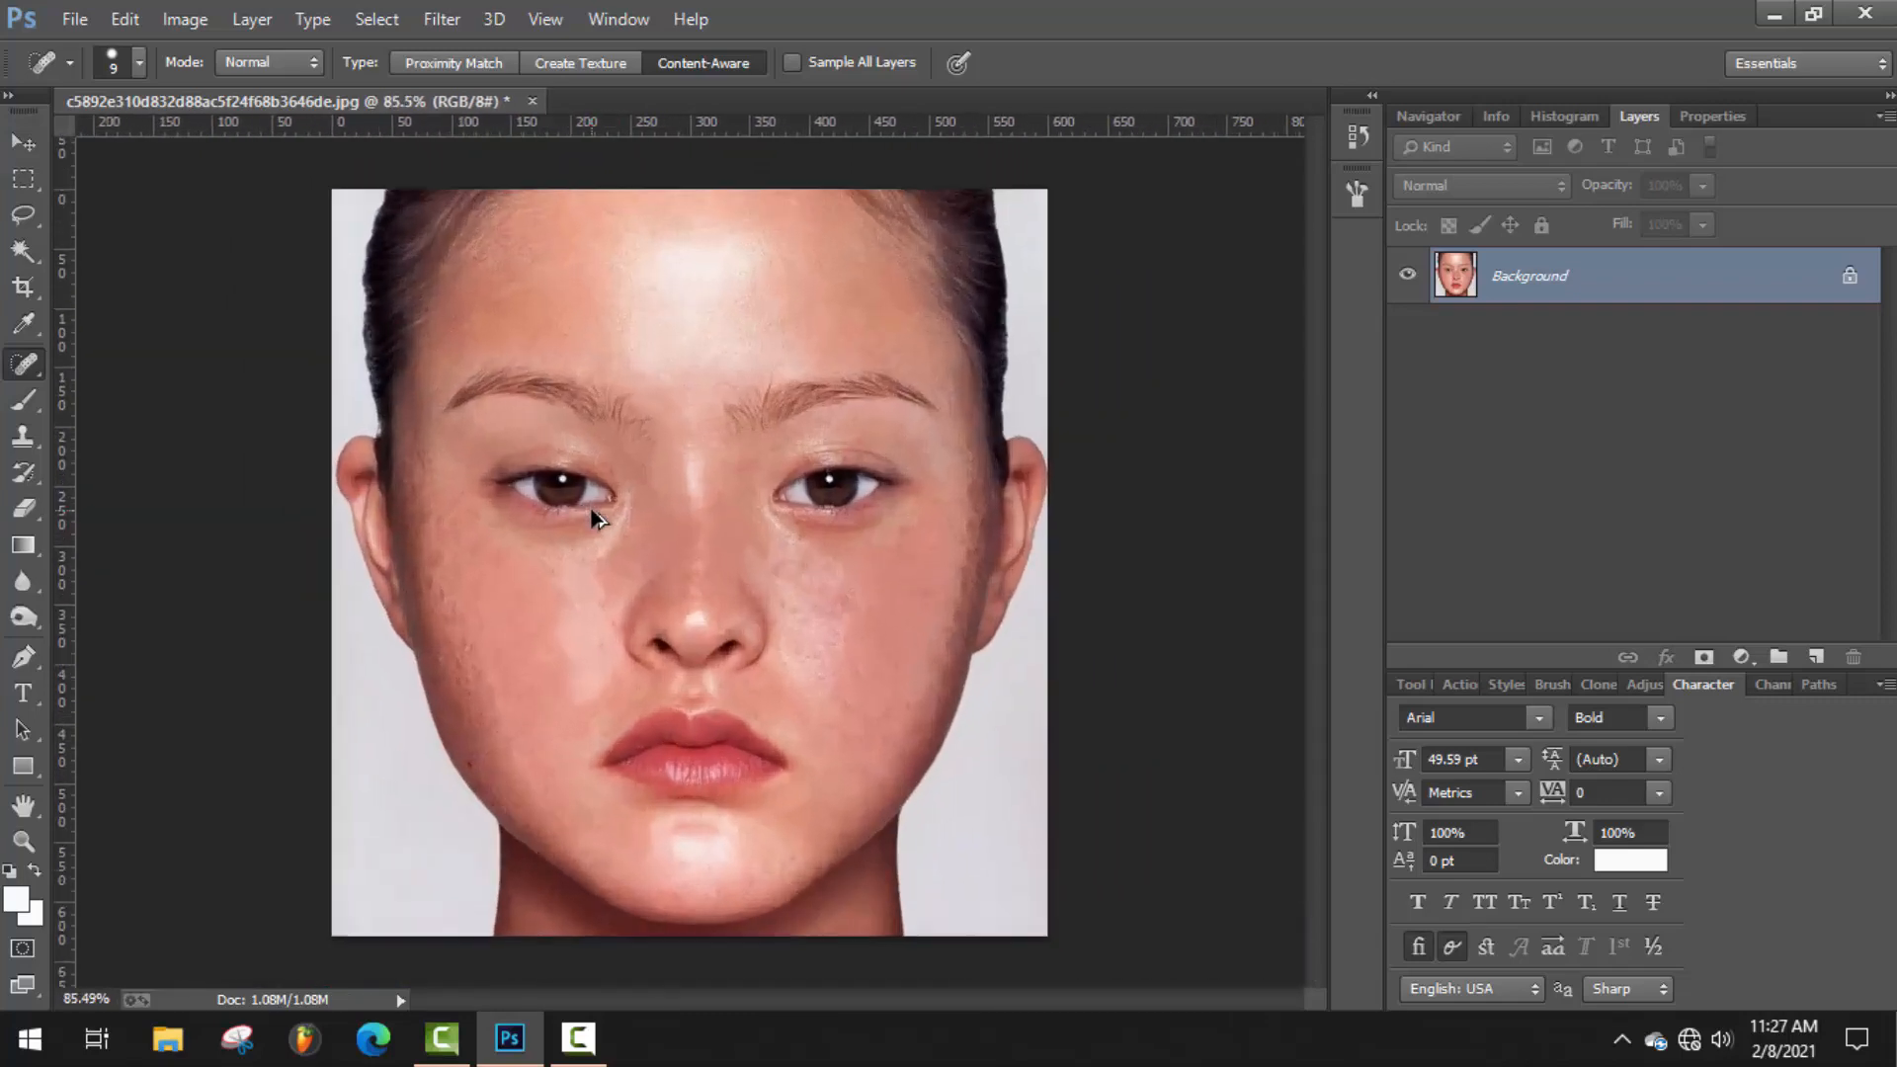
scroll(606, 495, up, 3)
scroll(601, 501, down, 4)
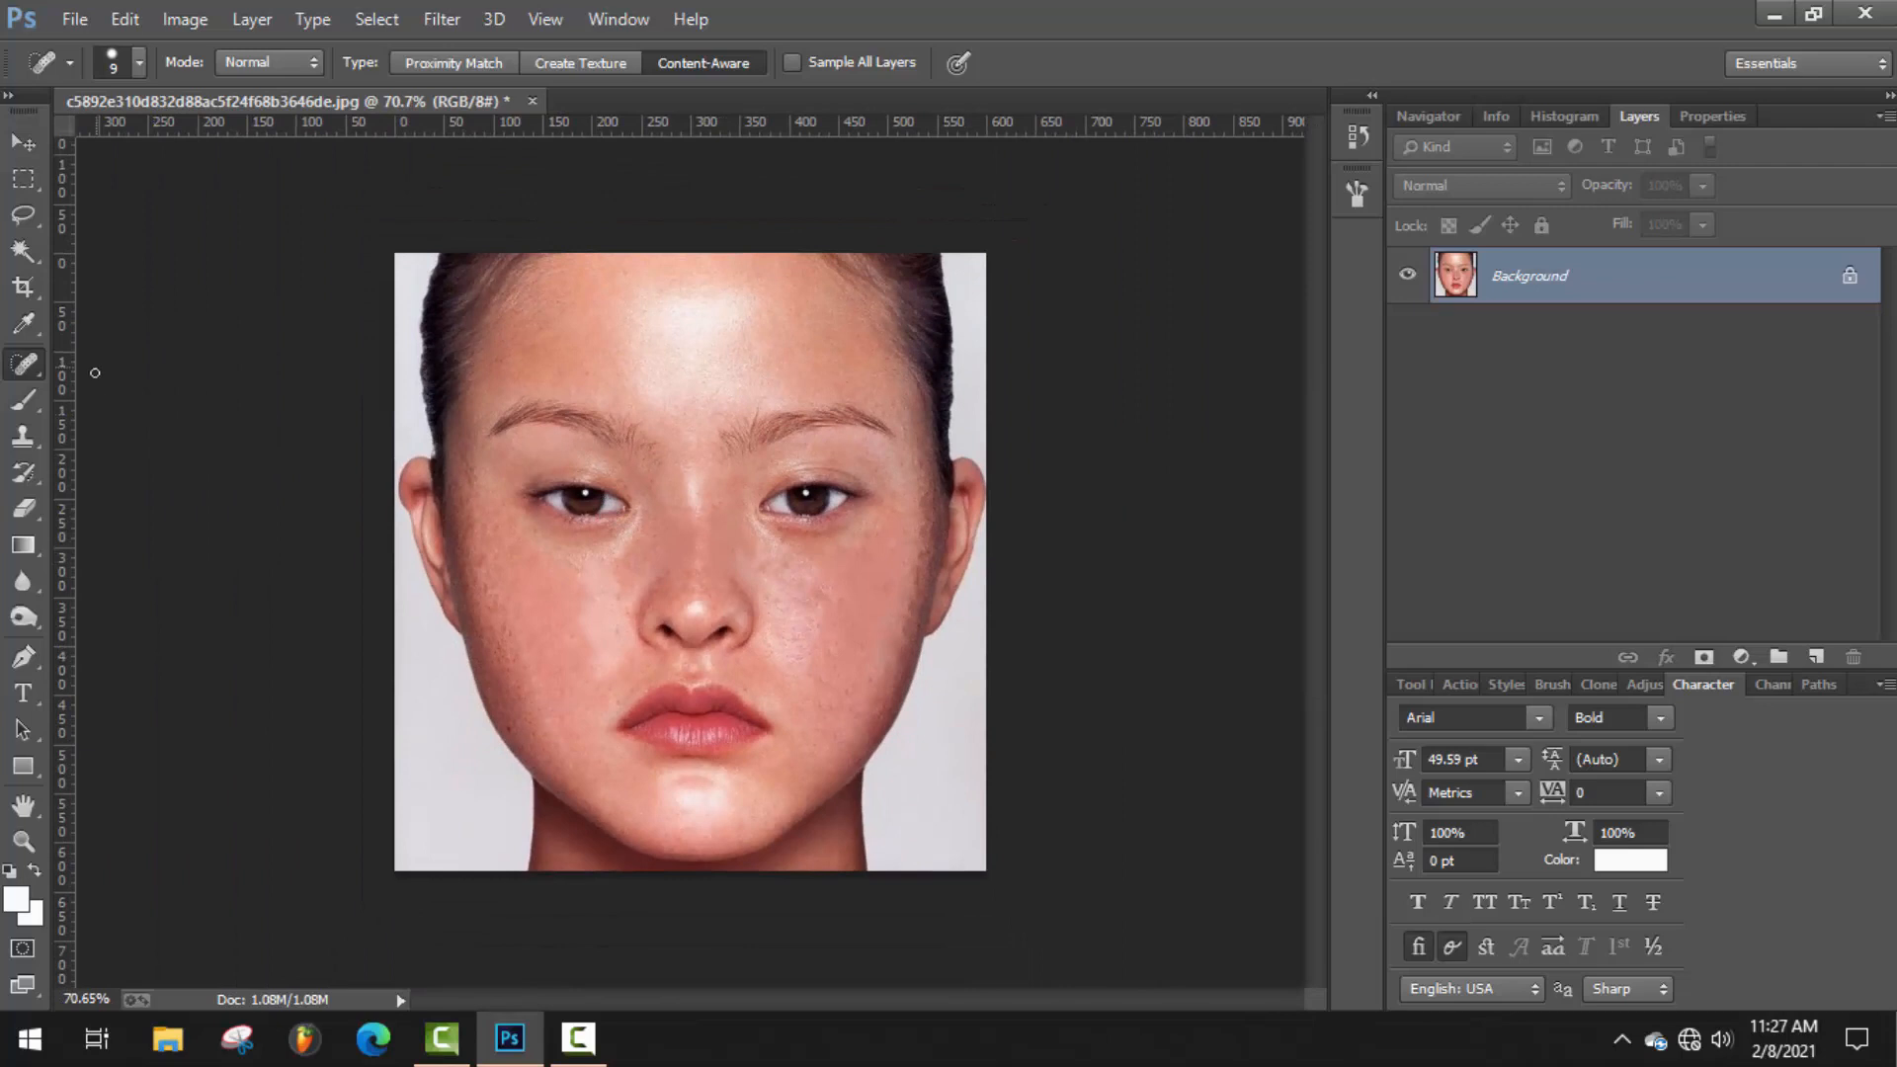
Switch to the Mixer Brush and review its Flow, Mix, Load and Wet settings.
click(33, 401)
right_click(33, 401)
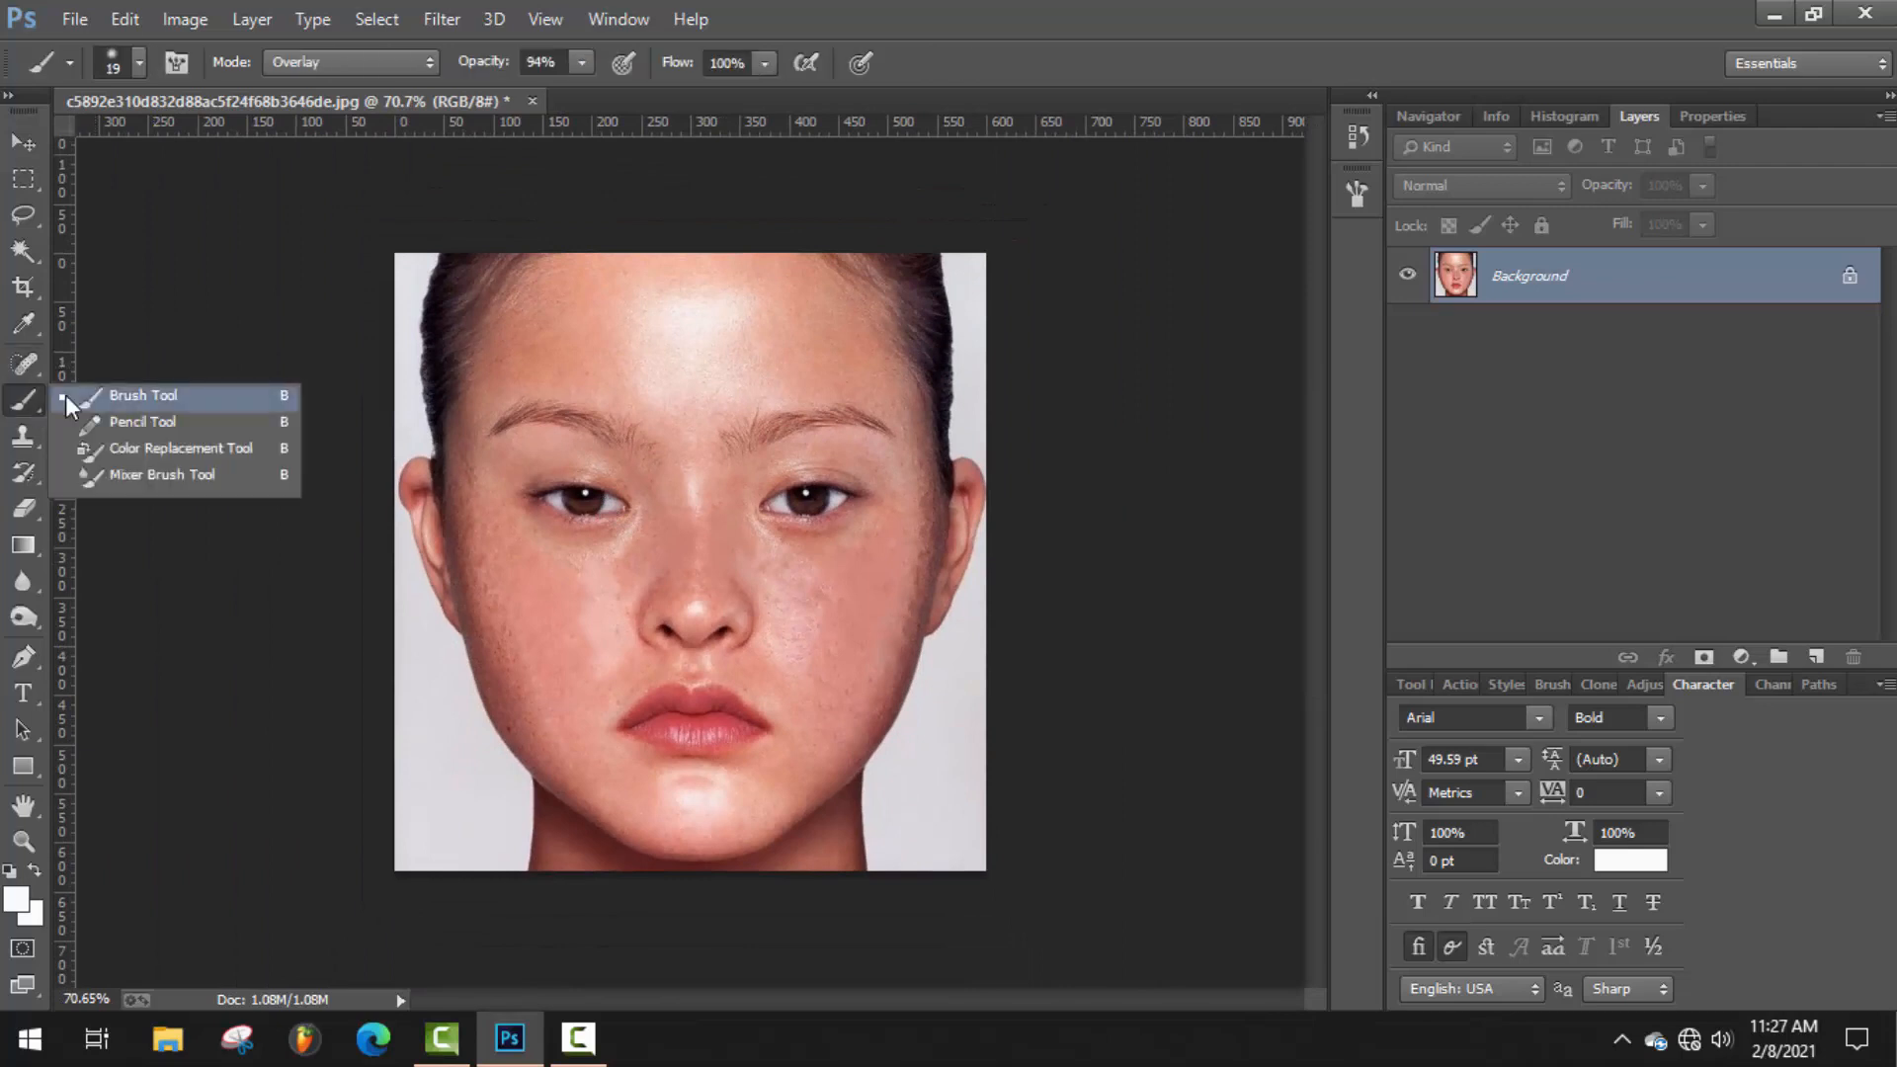
click(123, 476)
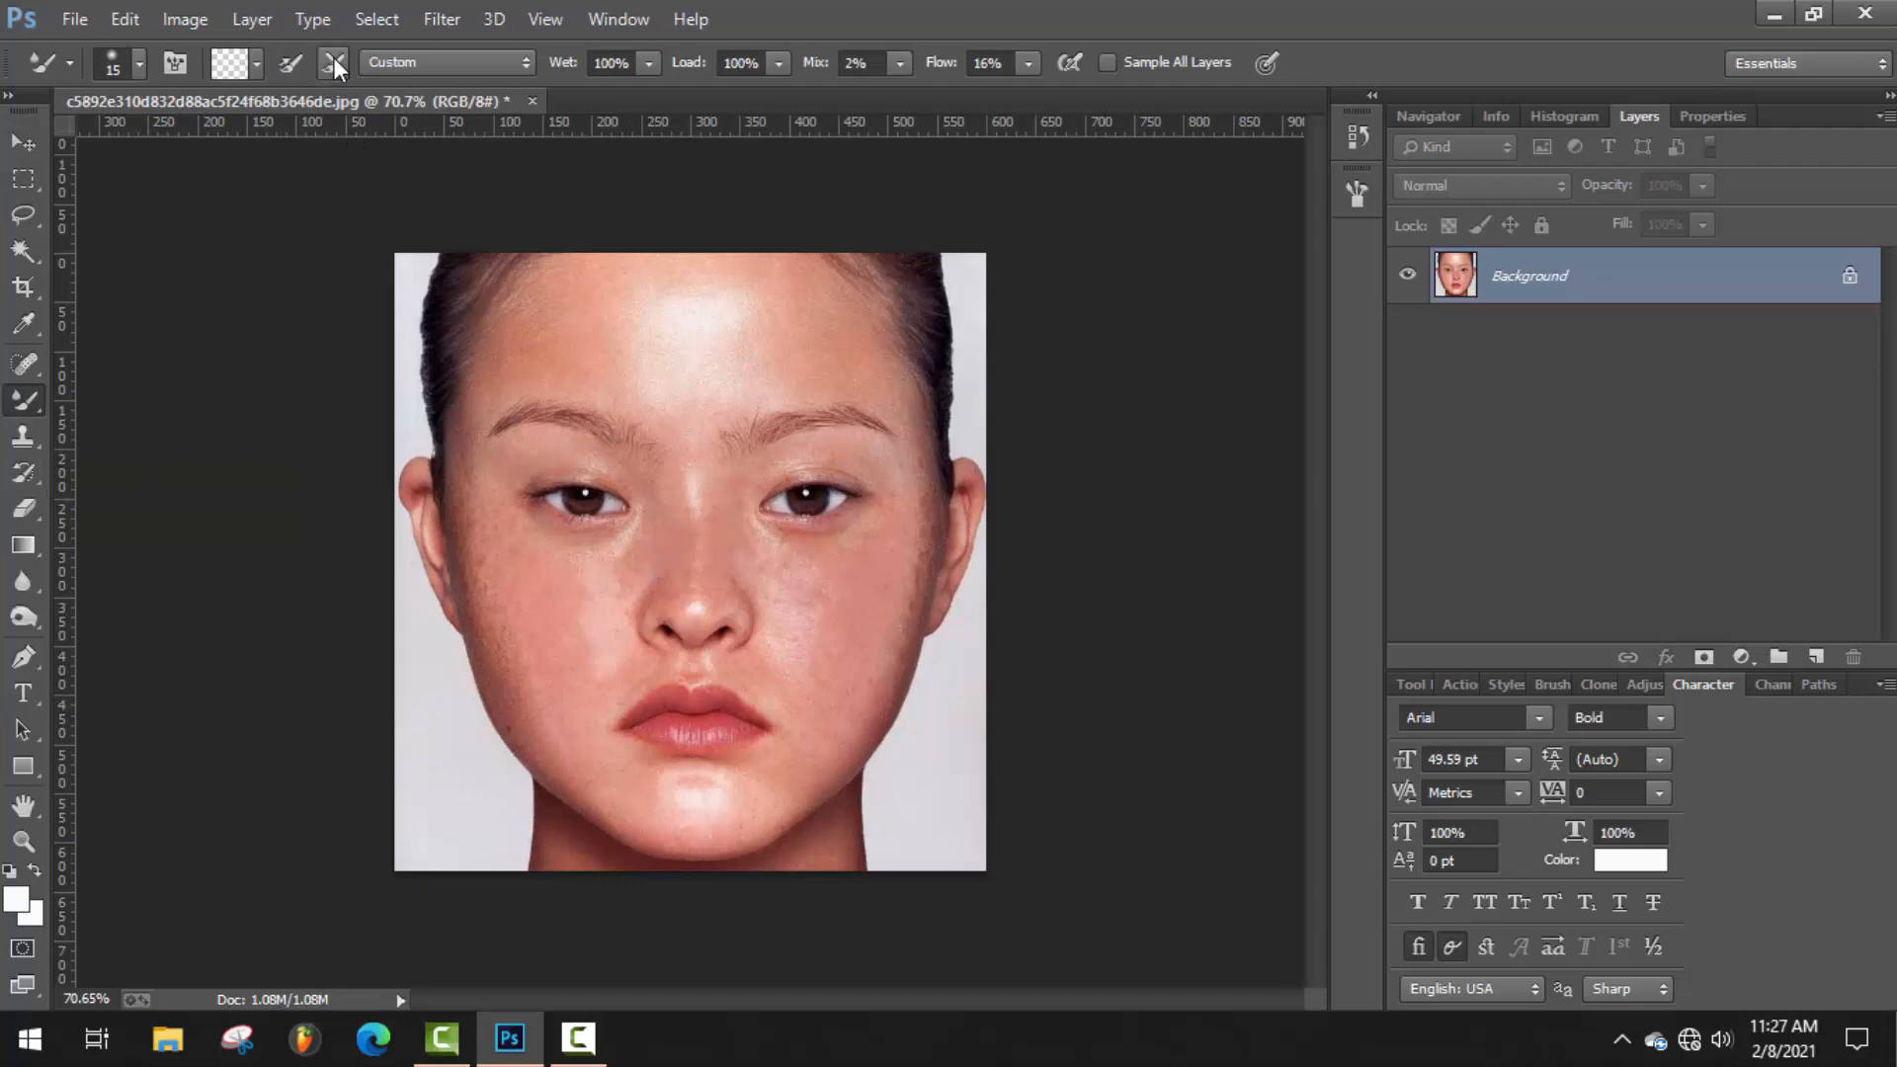
click(1031, 63)
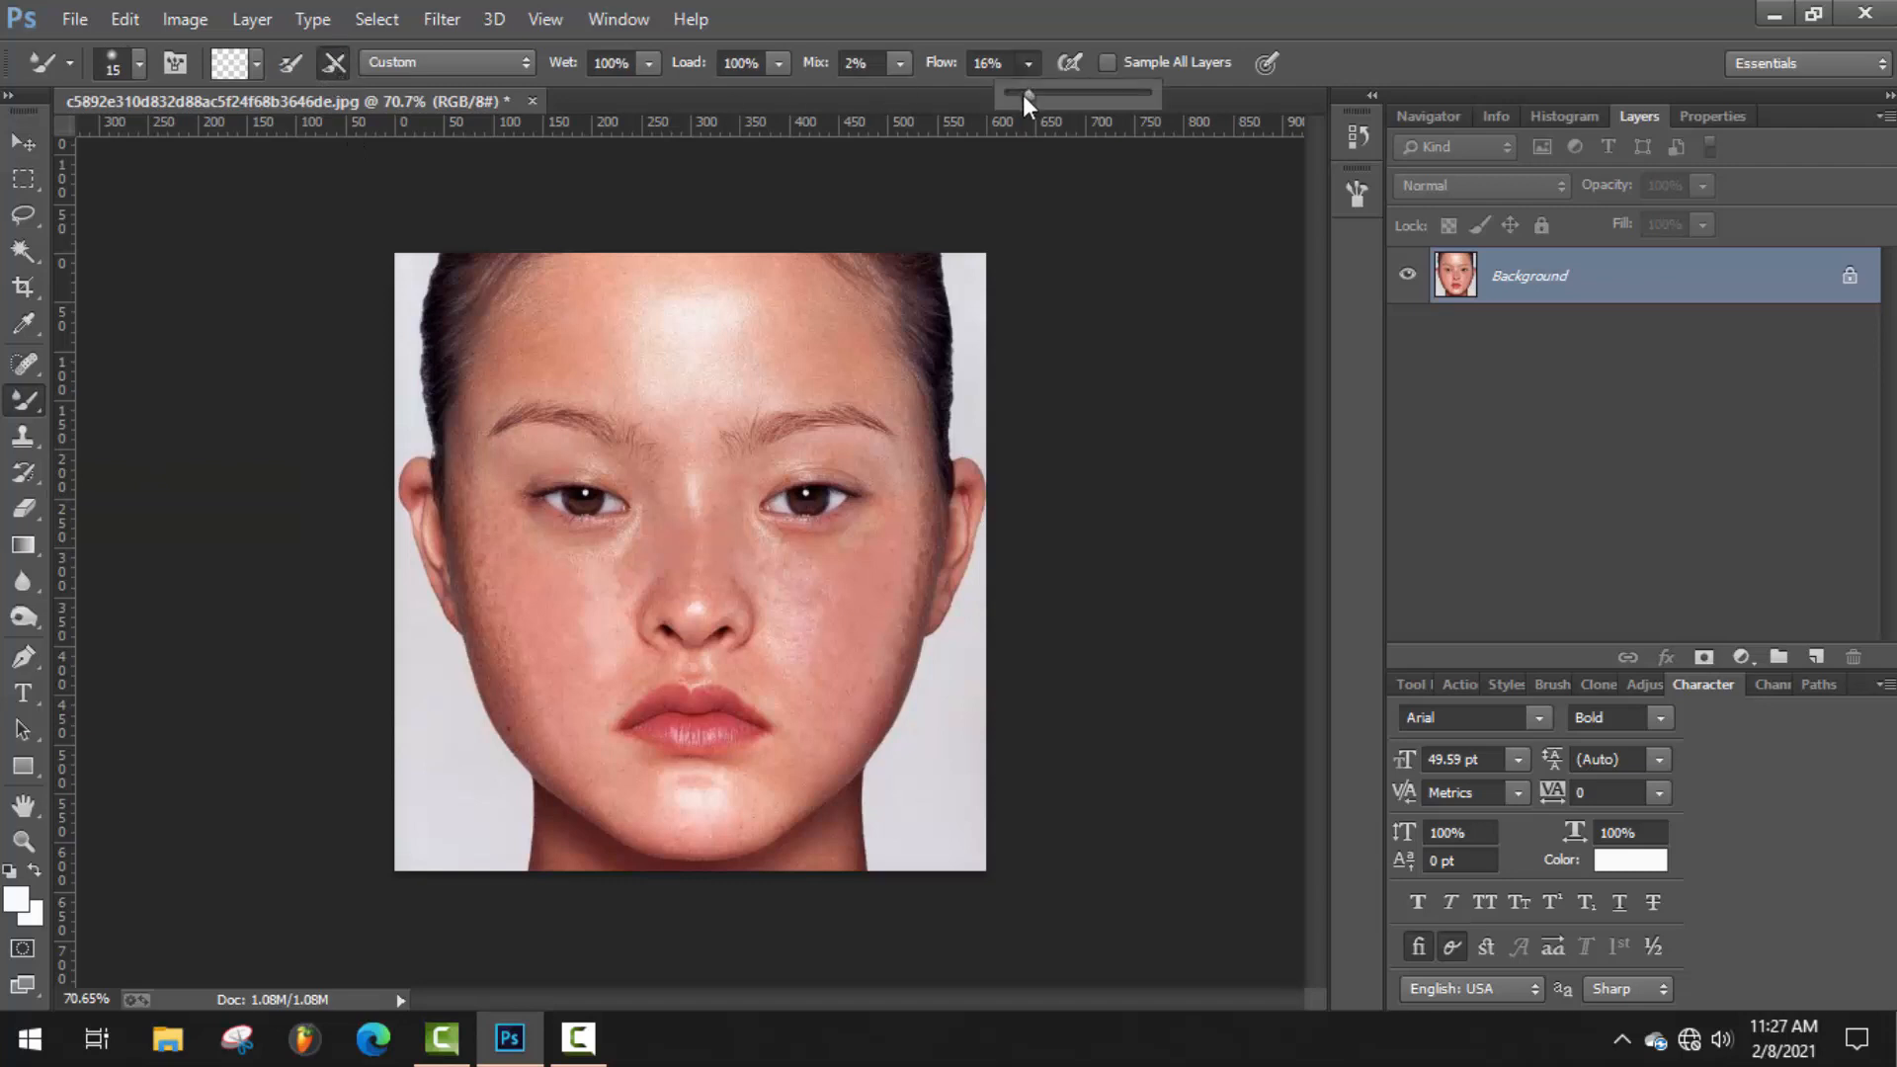
click(900, 63)
click(778, 63)
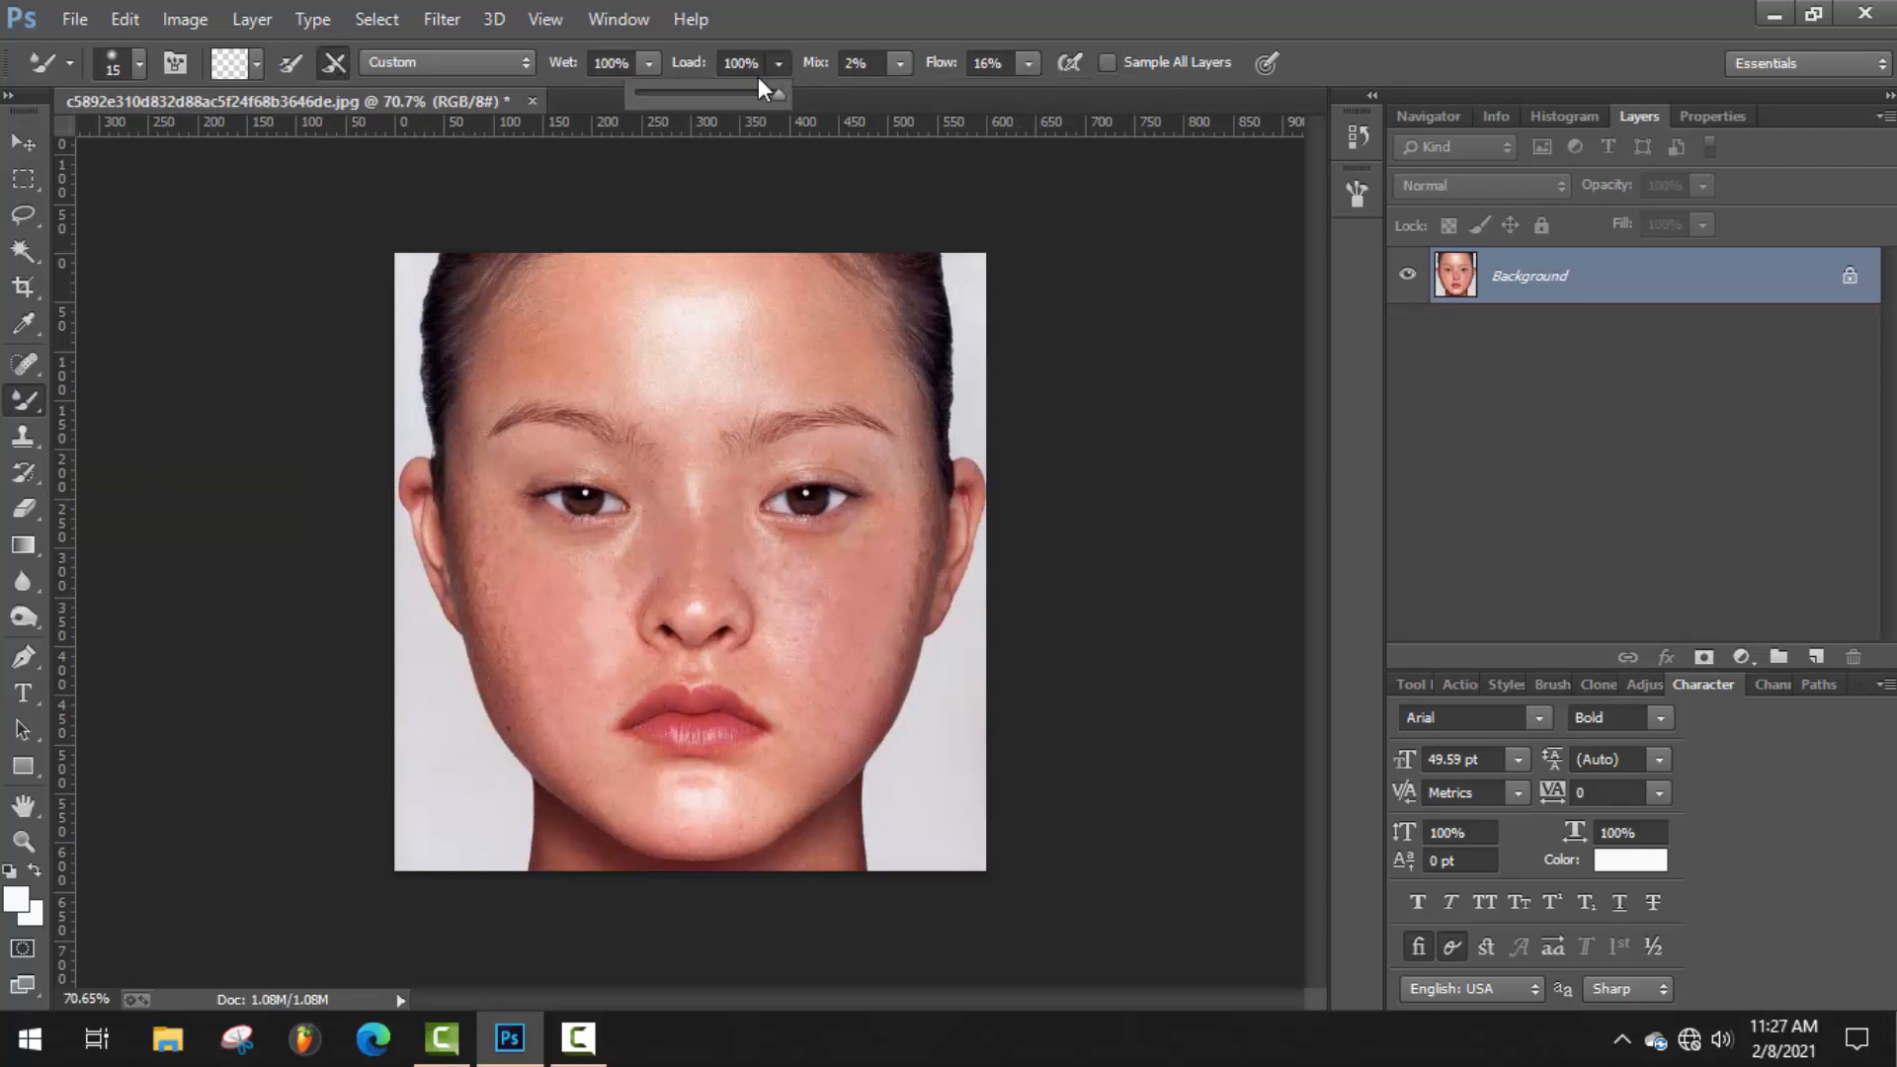
click(650, 63)
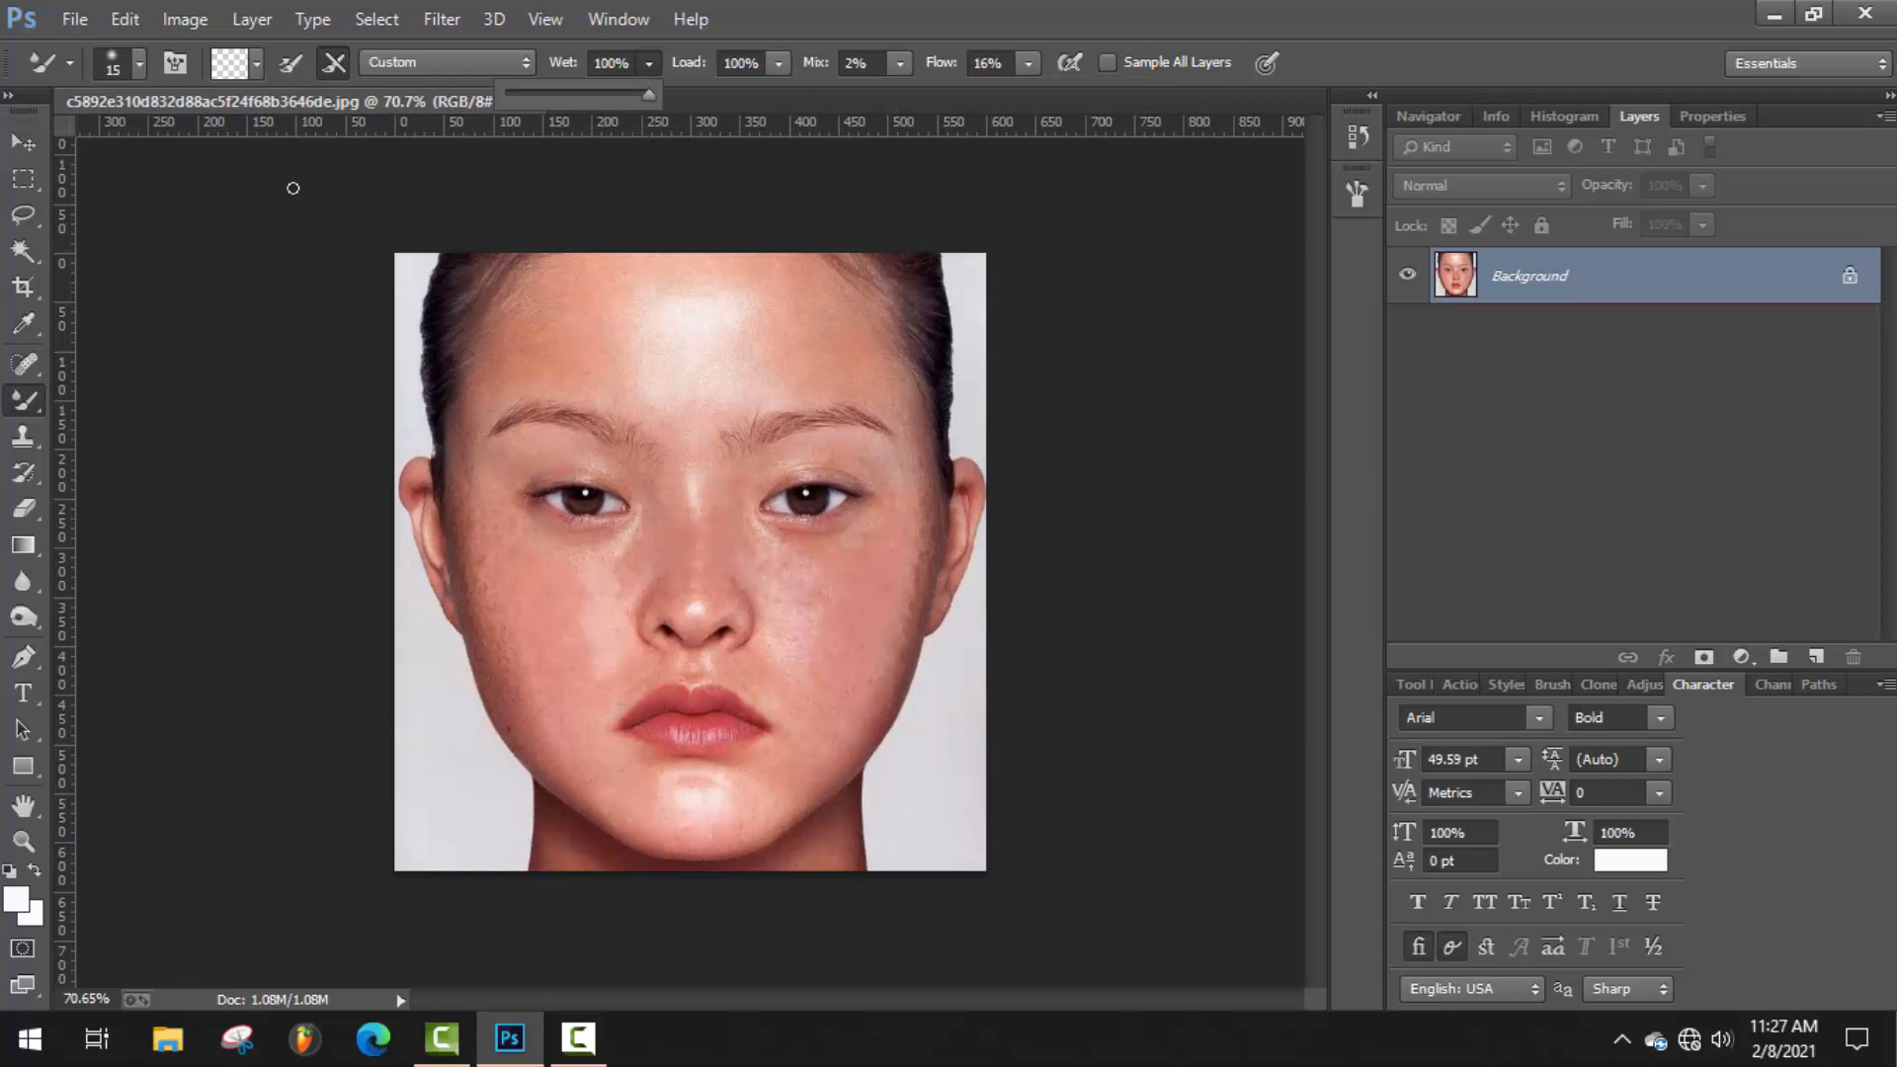
Set the Mixer Brush size to 48 px and blend the skin on the cheek at the image's right.
click(141, 68)
drag(175, 145, 191, 150)
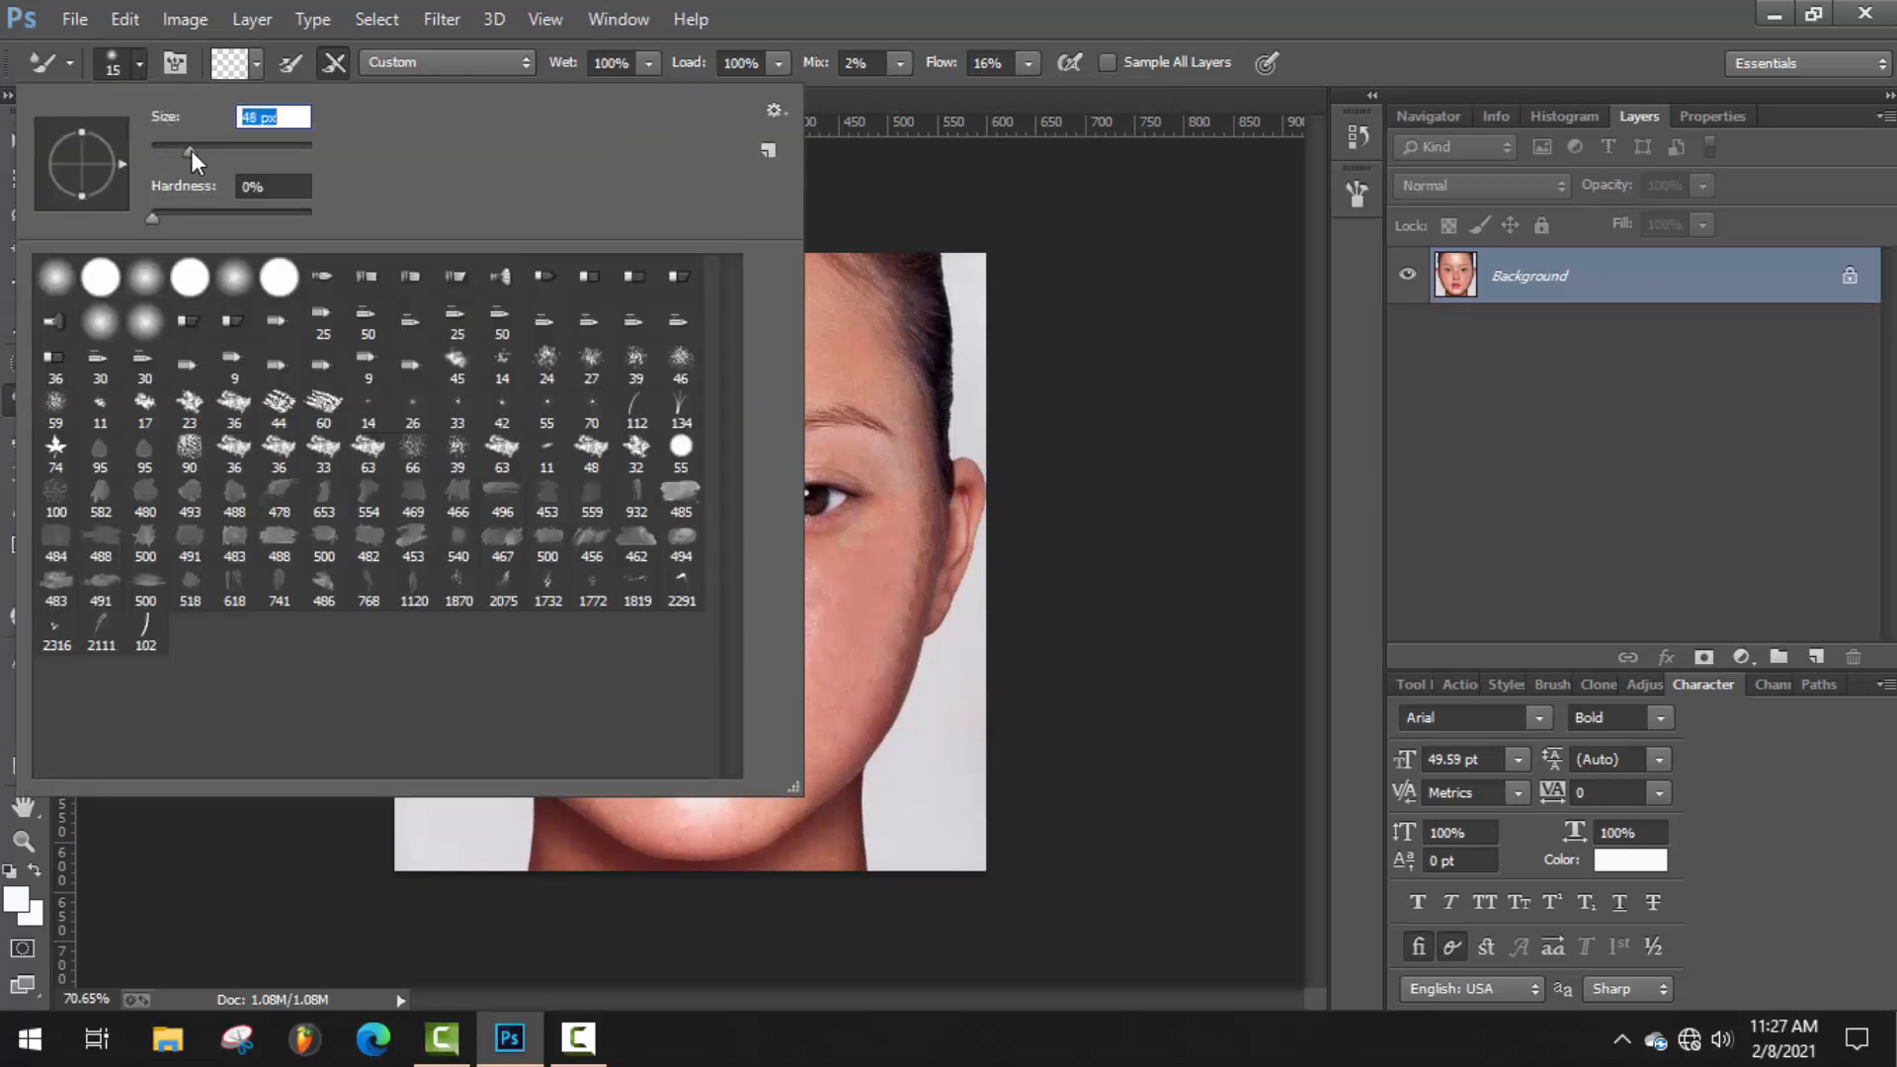
click(825, 345)
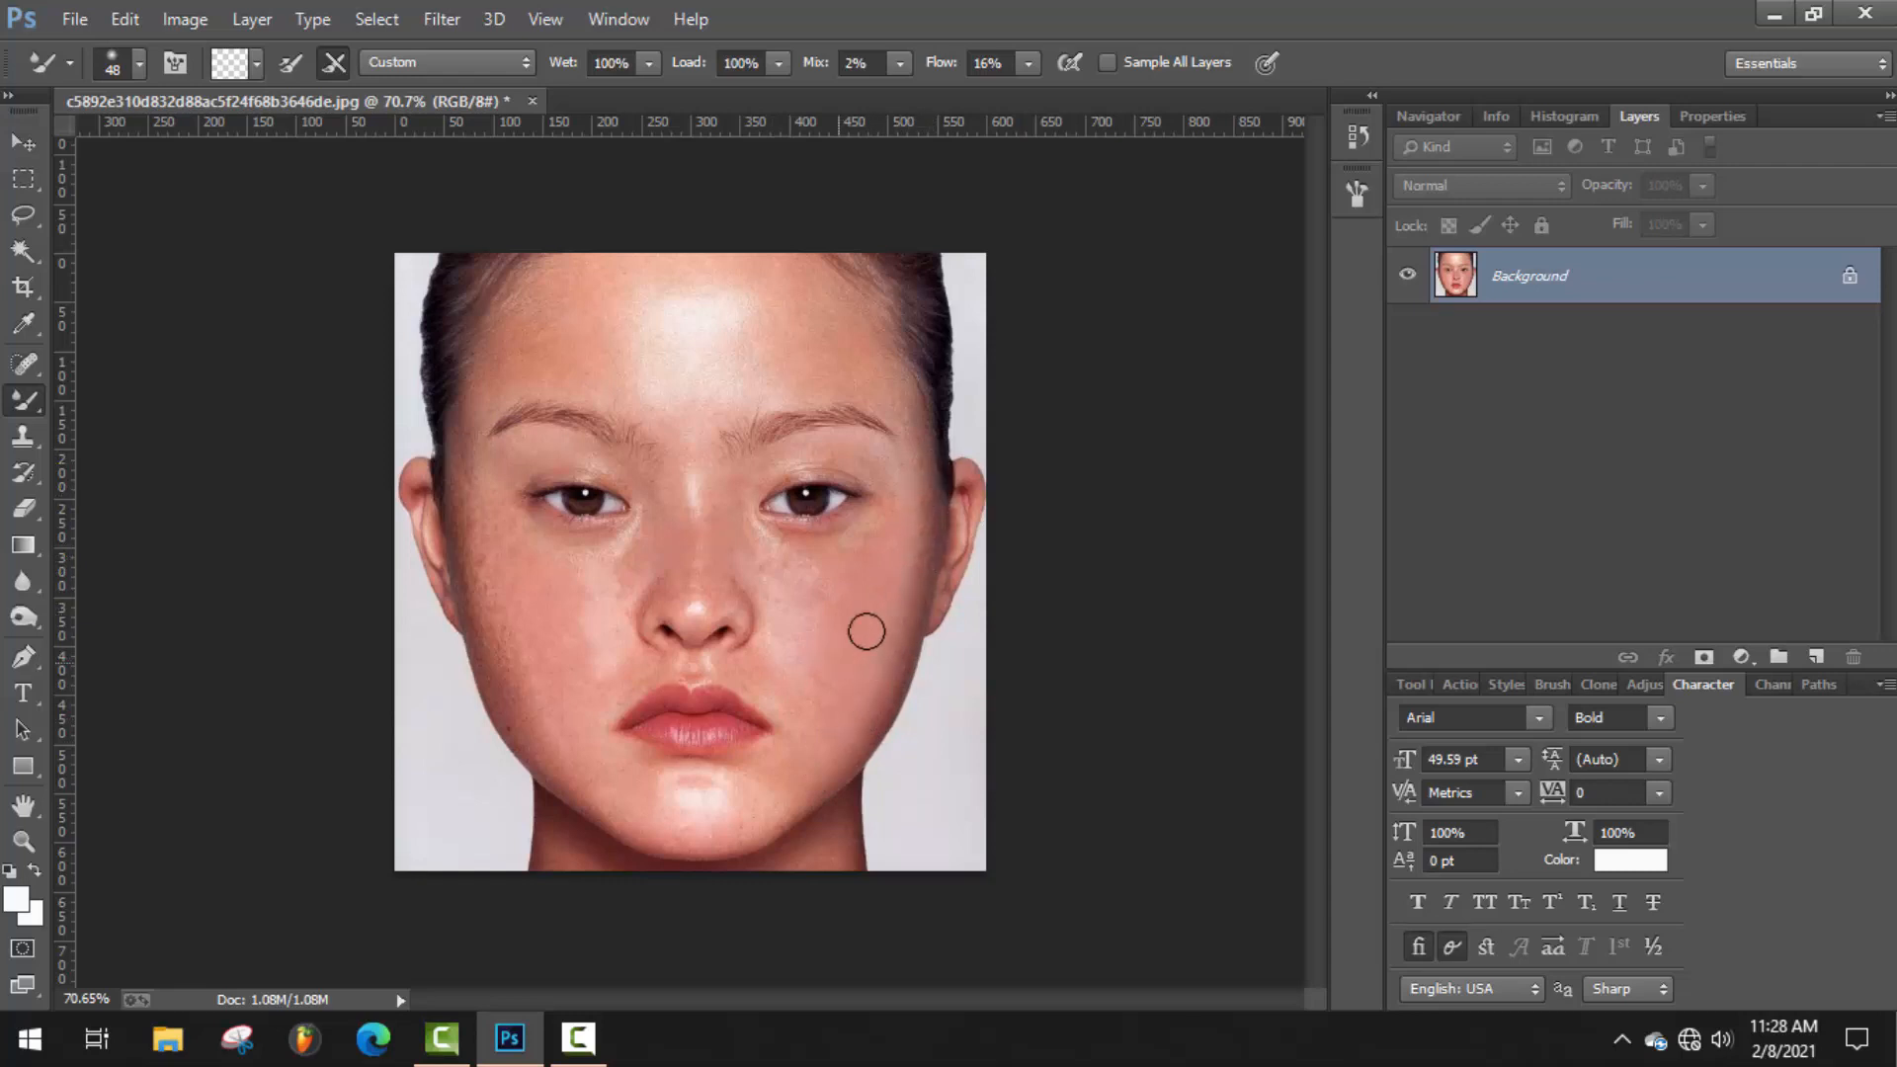
drag(906, 385, 907, 392)
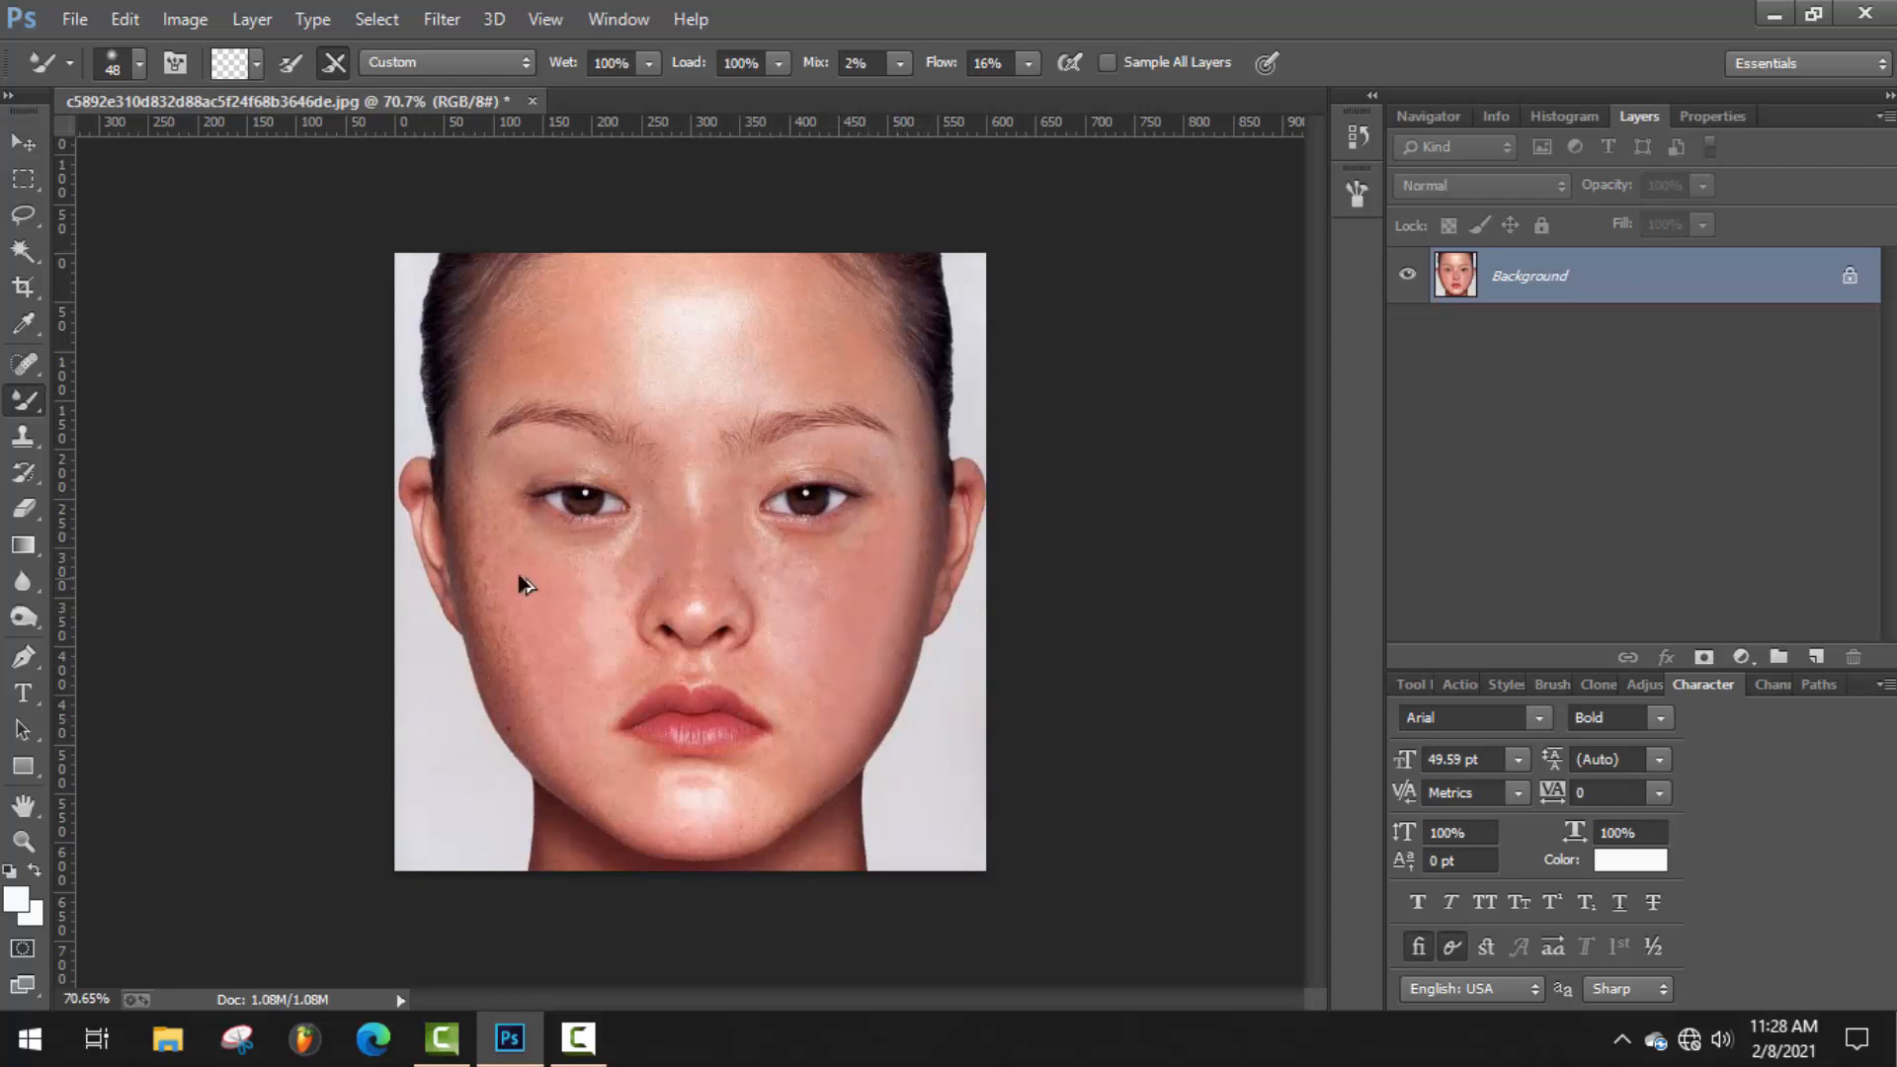
Blend the skin on both cheeks, beneath the eyes and around the chin with the Mixer Brush.
scroll(520, 583, up, 3)
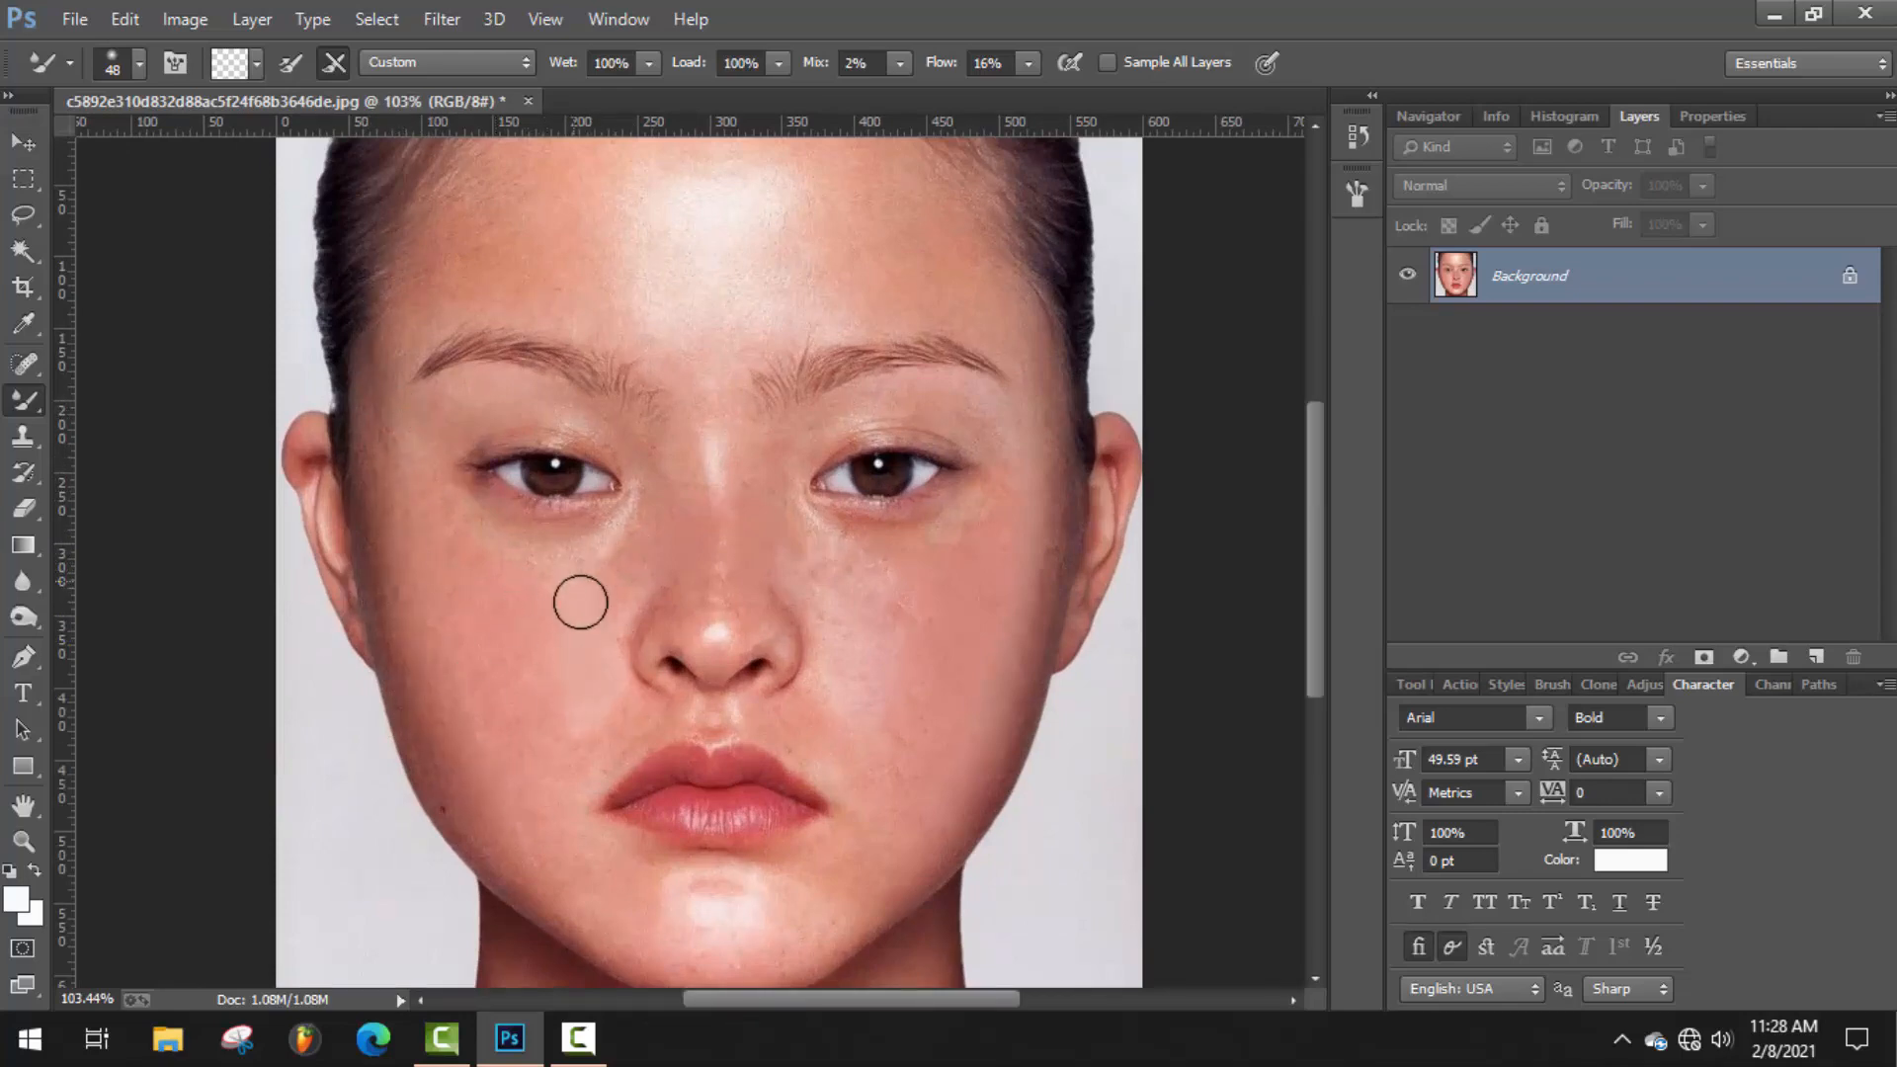
mouse_move(873, 597)
mouse_down()
mouse_move(809, 526)
mouse_move(857, 575)
mouse_move(928, 536)
mouse_up()
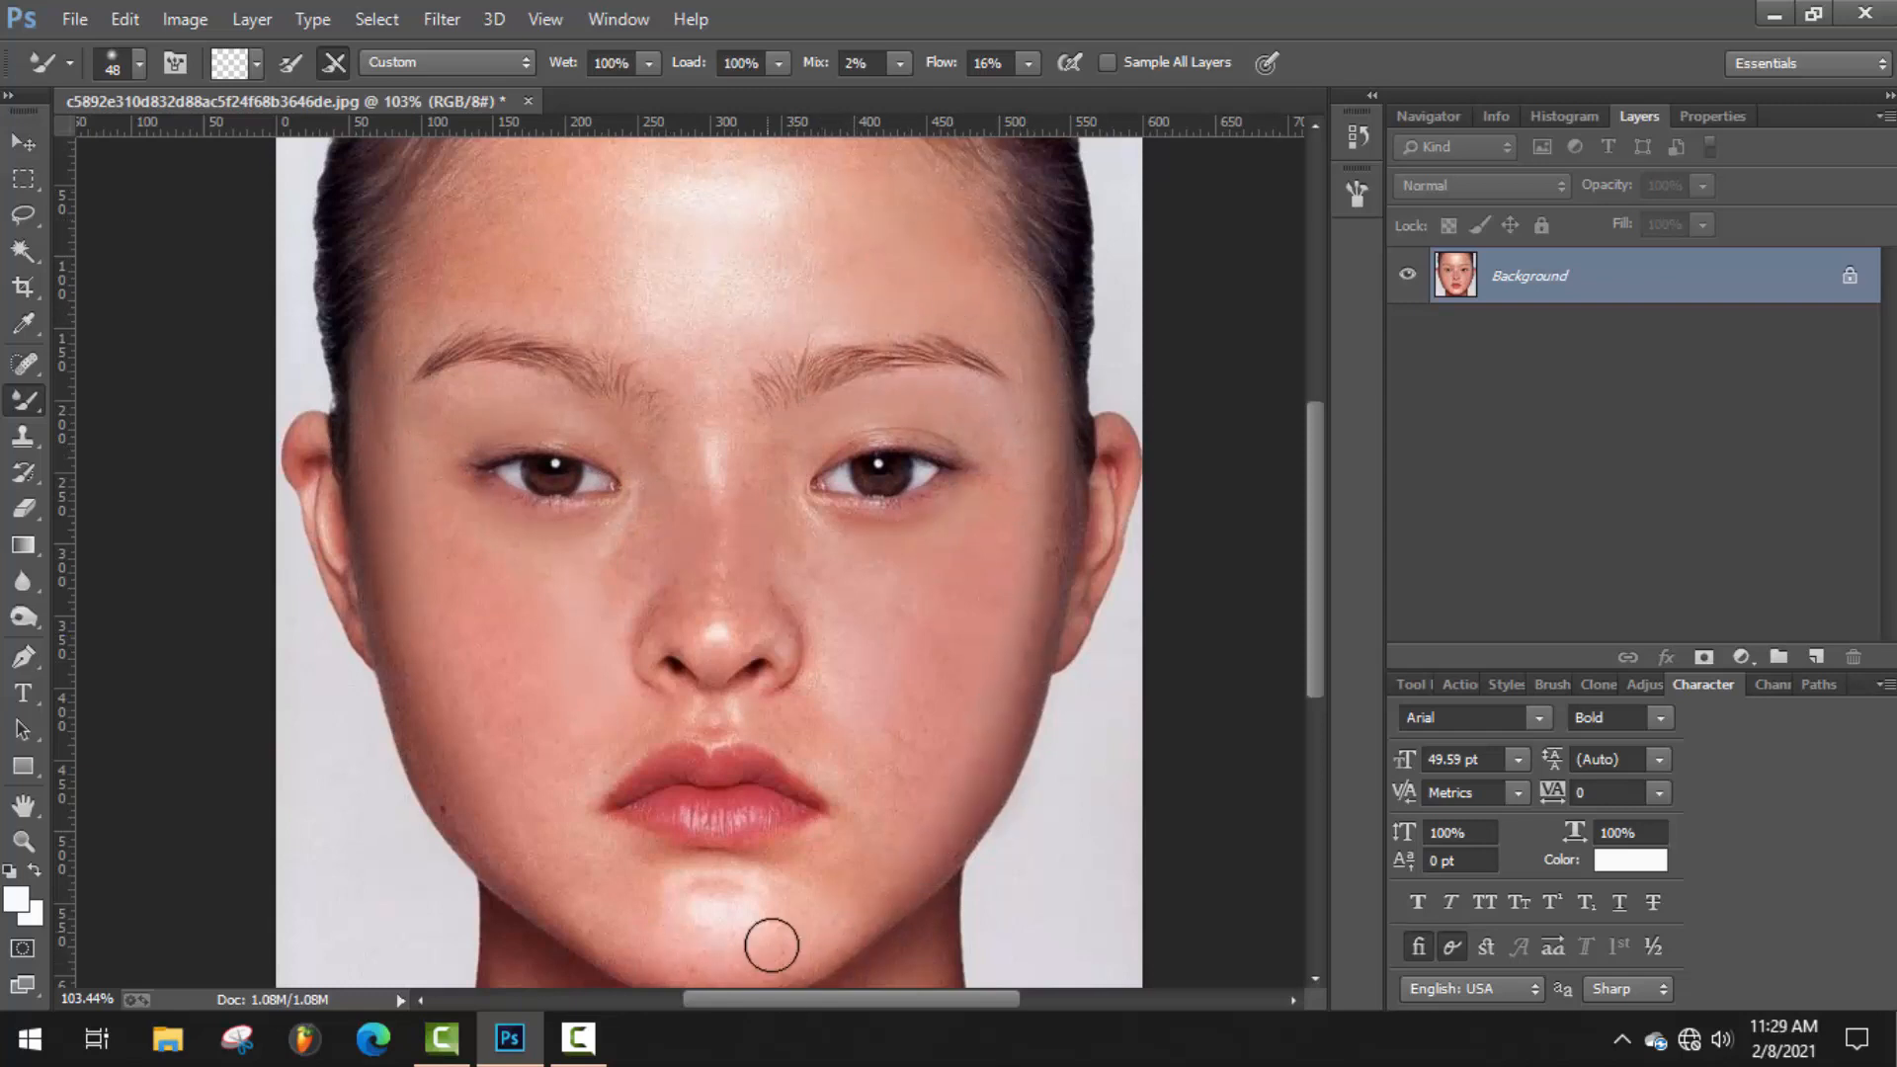
key(ctrl+minus)
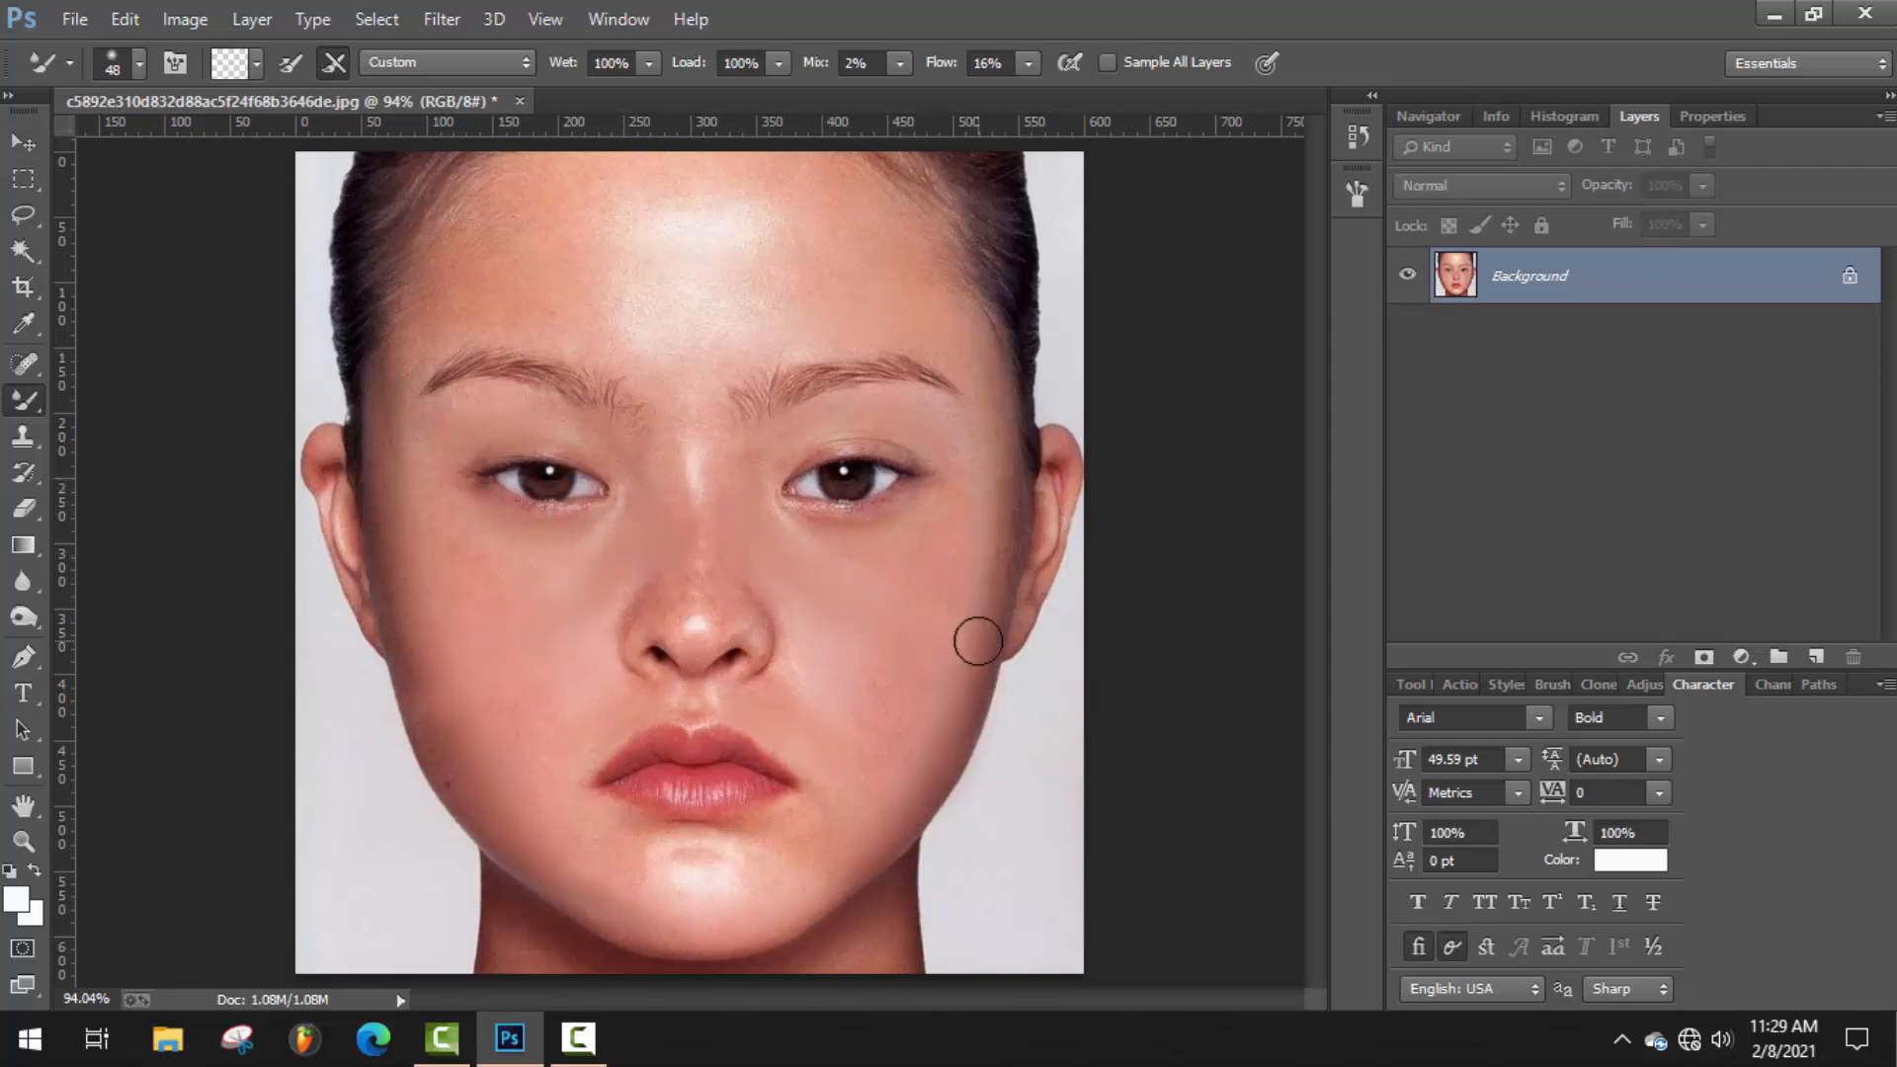
Set the Mixer Brush size to 27 px and smooth the finer skin areas around the nose and mouth.
scroll(309, 698, up, 2)
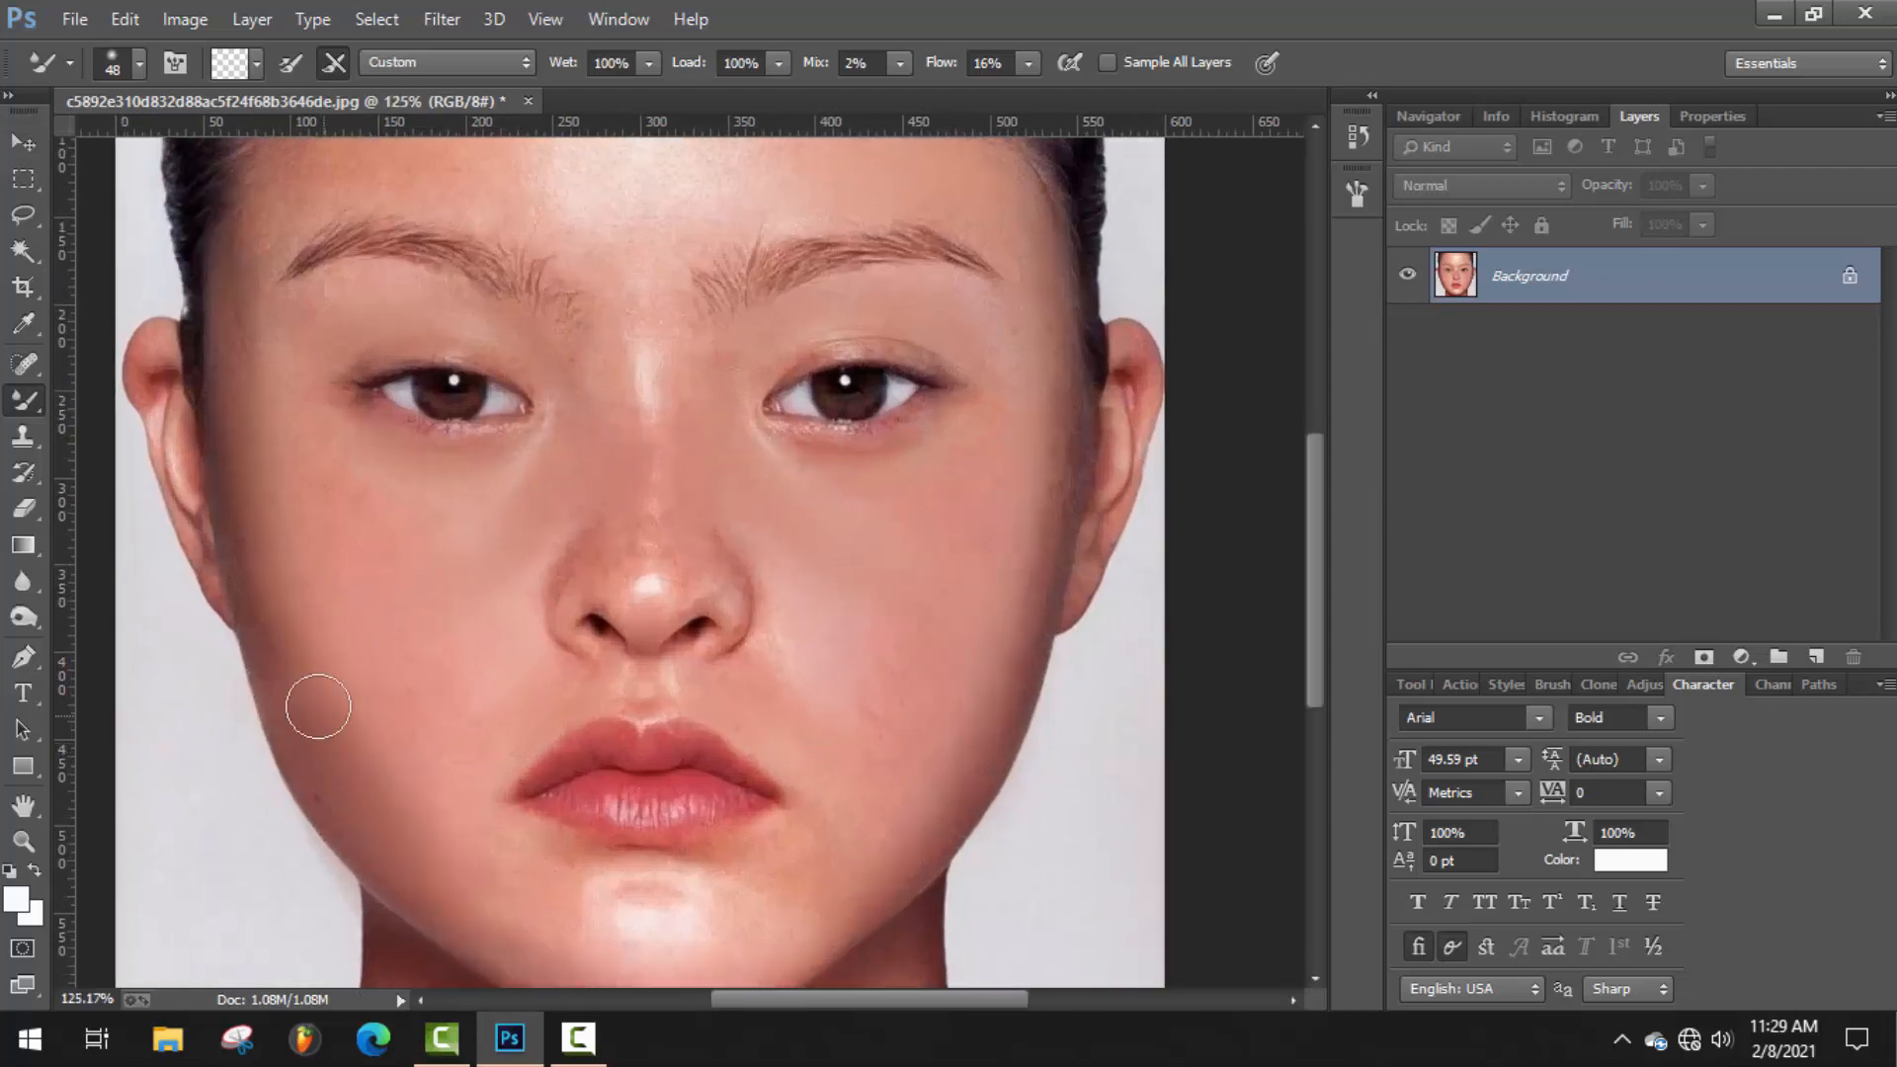
scroll(838, 759, up, 1)
scroll(837, 758, up, 1)
right_click(838, 759)
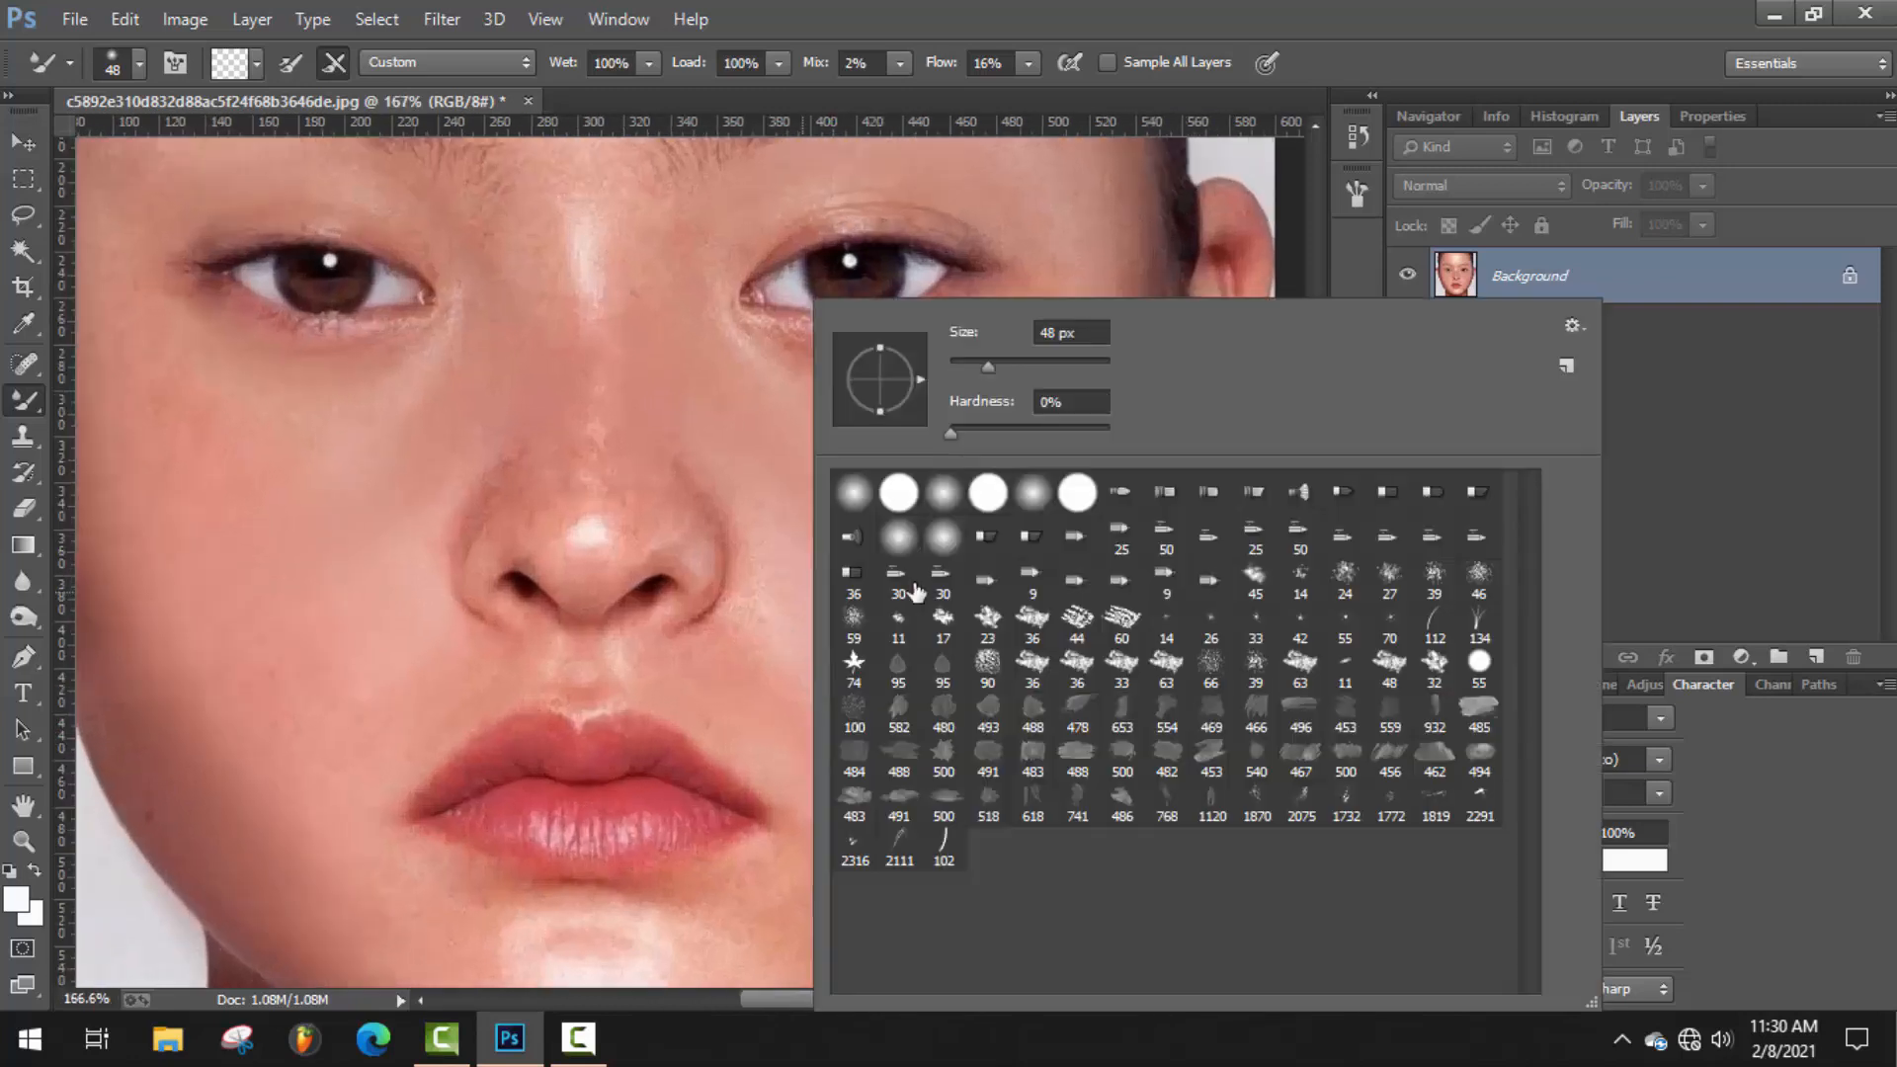
click(971, 370)
key(Return)
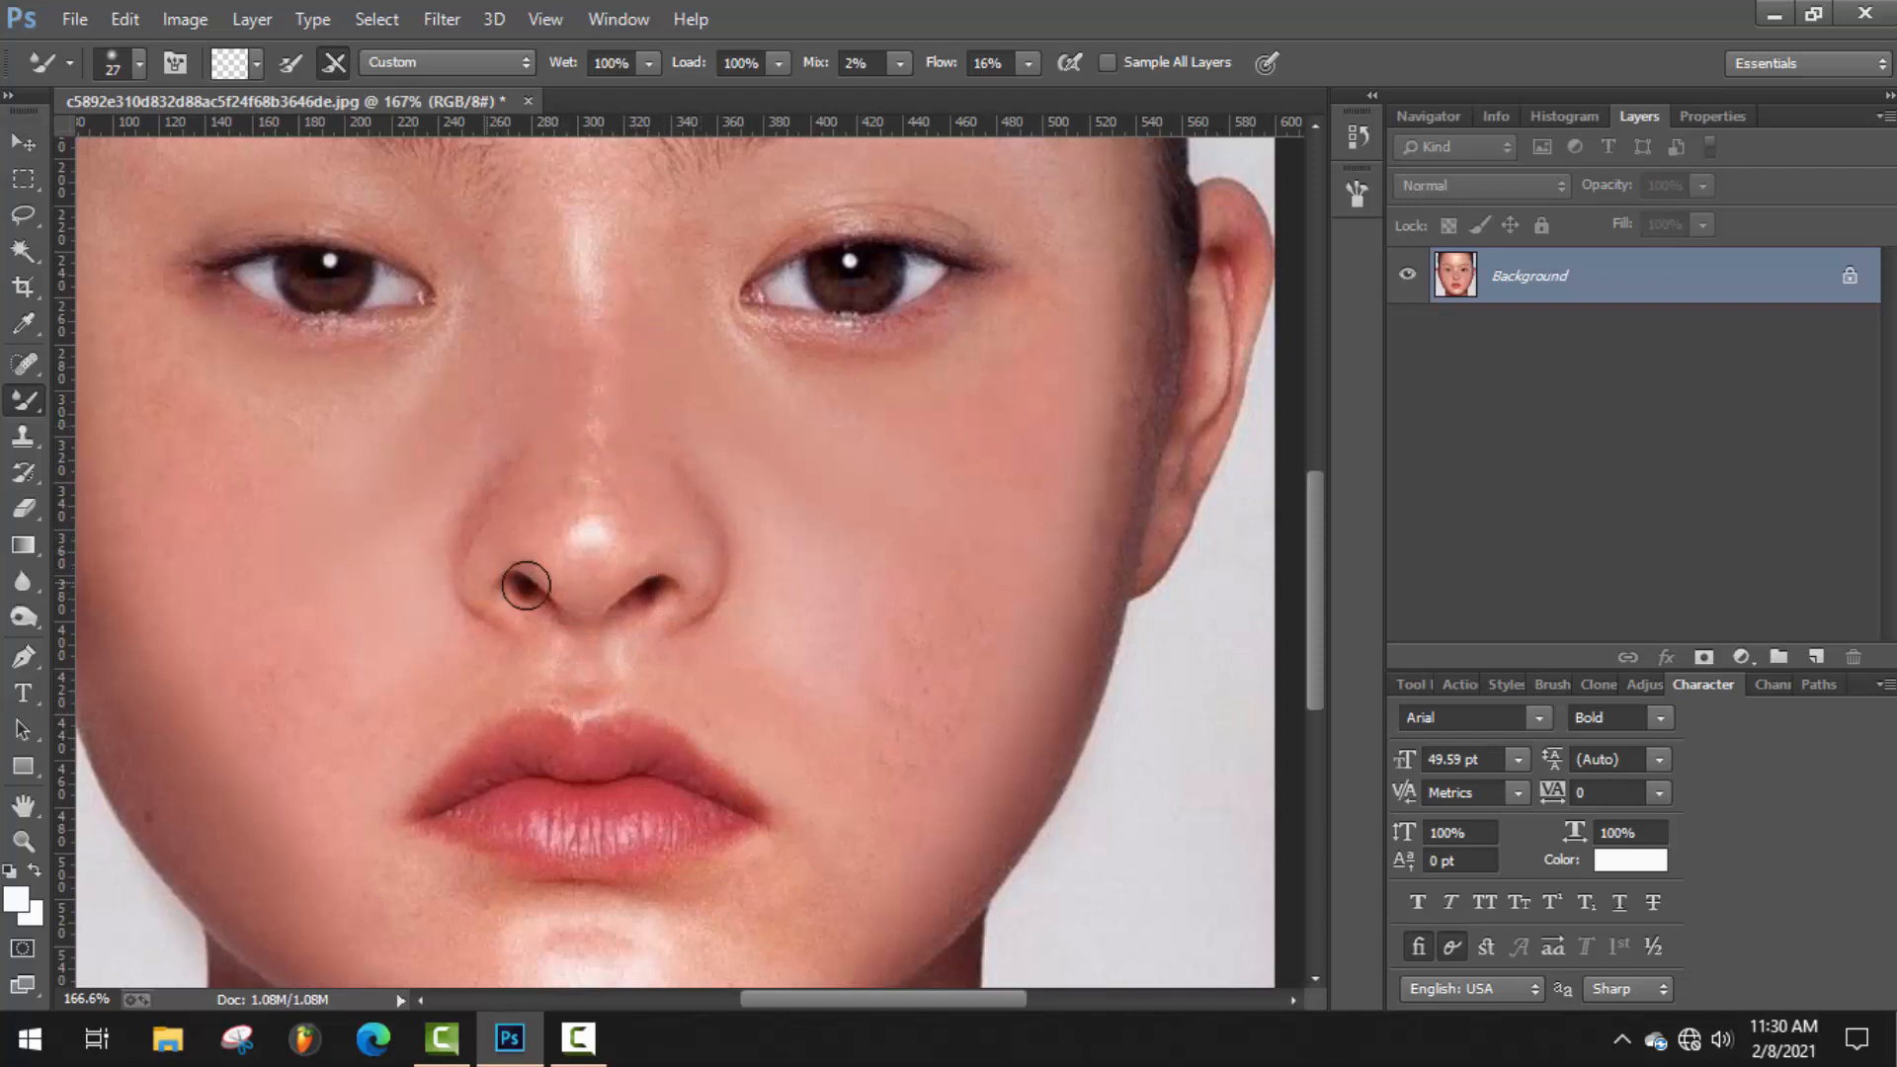
Set the Mixer Brush size to 73 px and smooth the skin across the forehead.
scroll(525, 586, down, 6)
scroll(428, 329, up, 3)
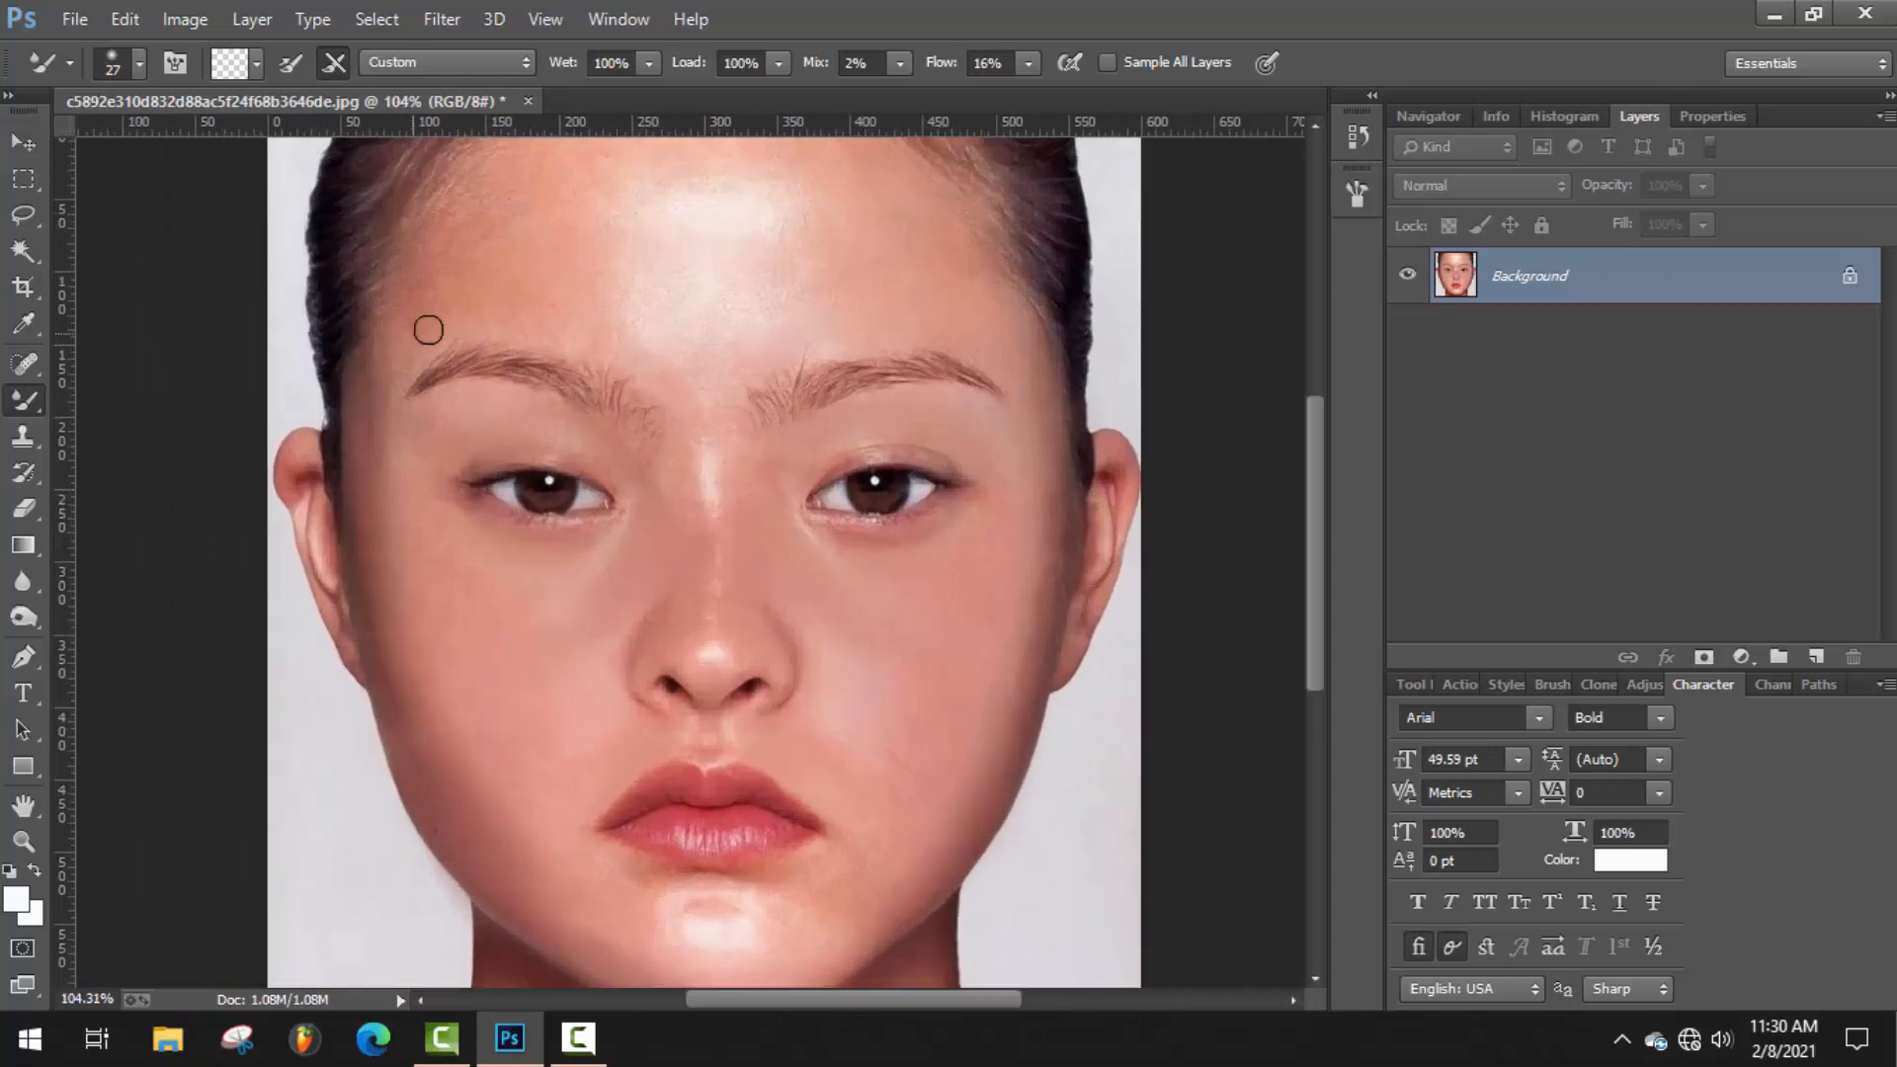
right_click(592, 259)
text(73)
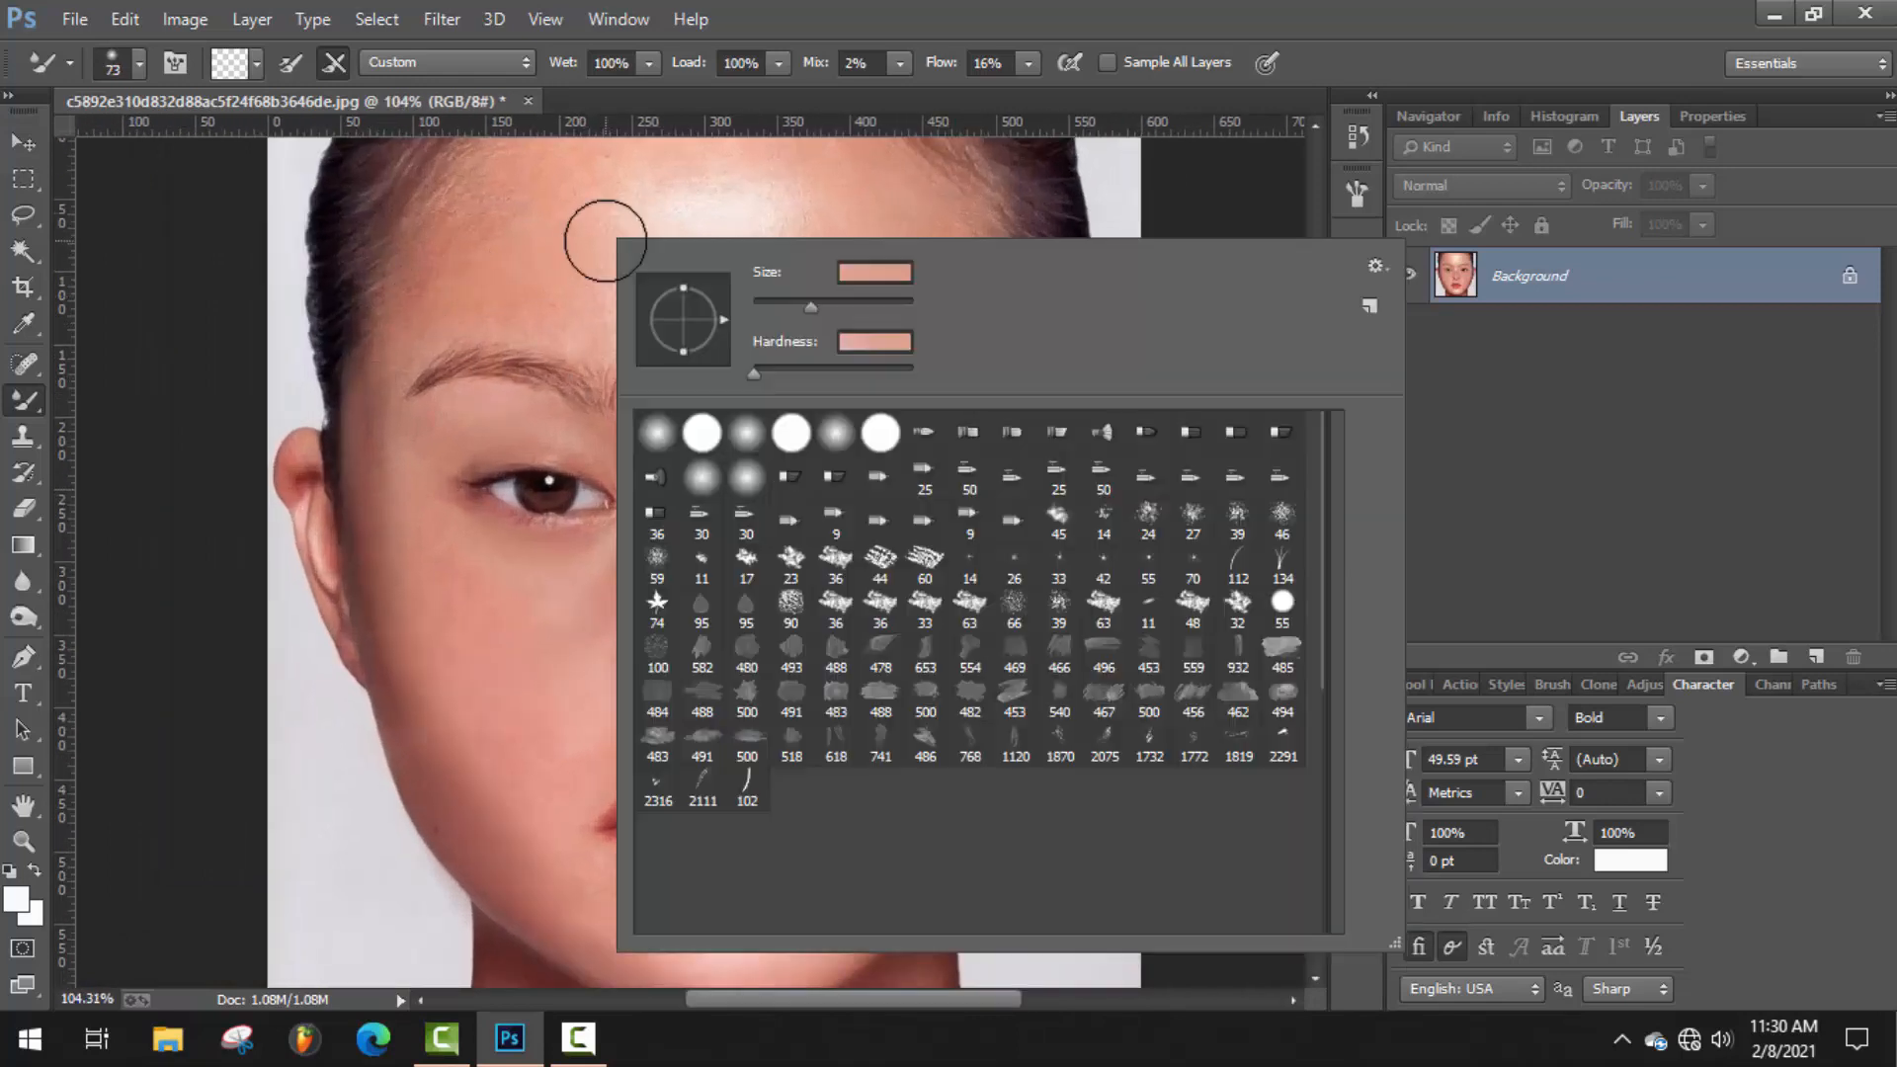
key(Return)
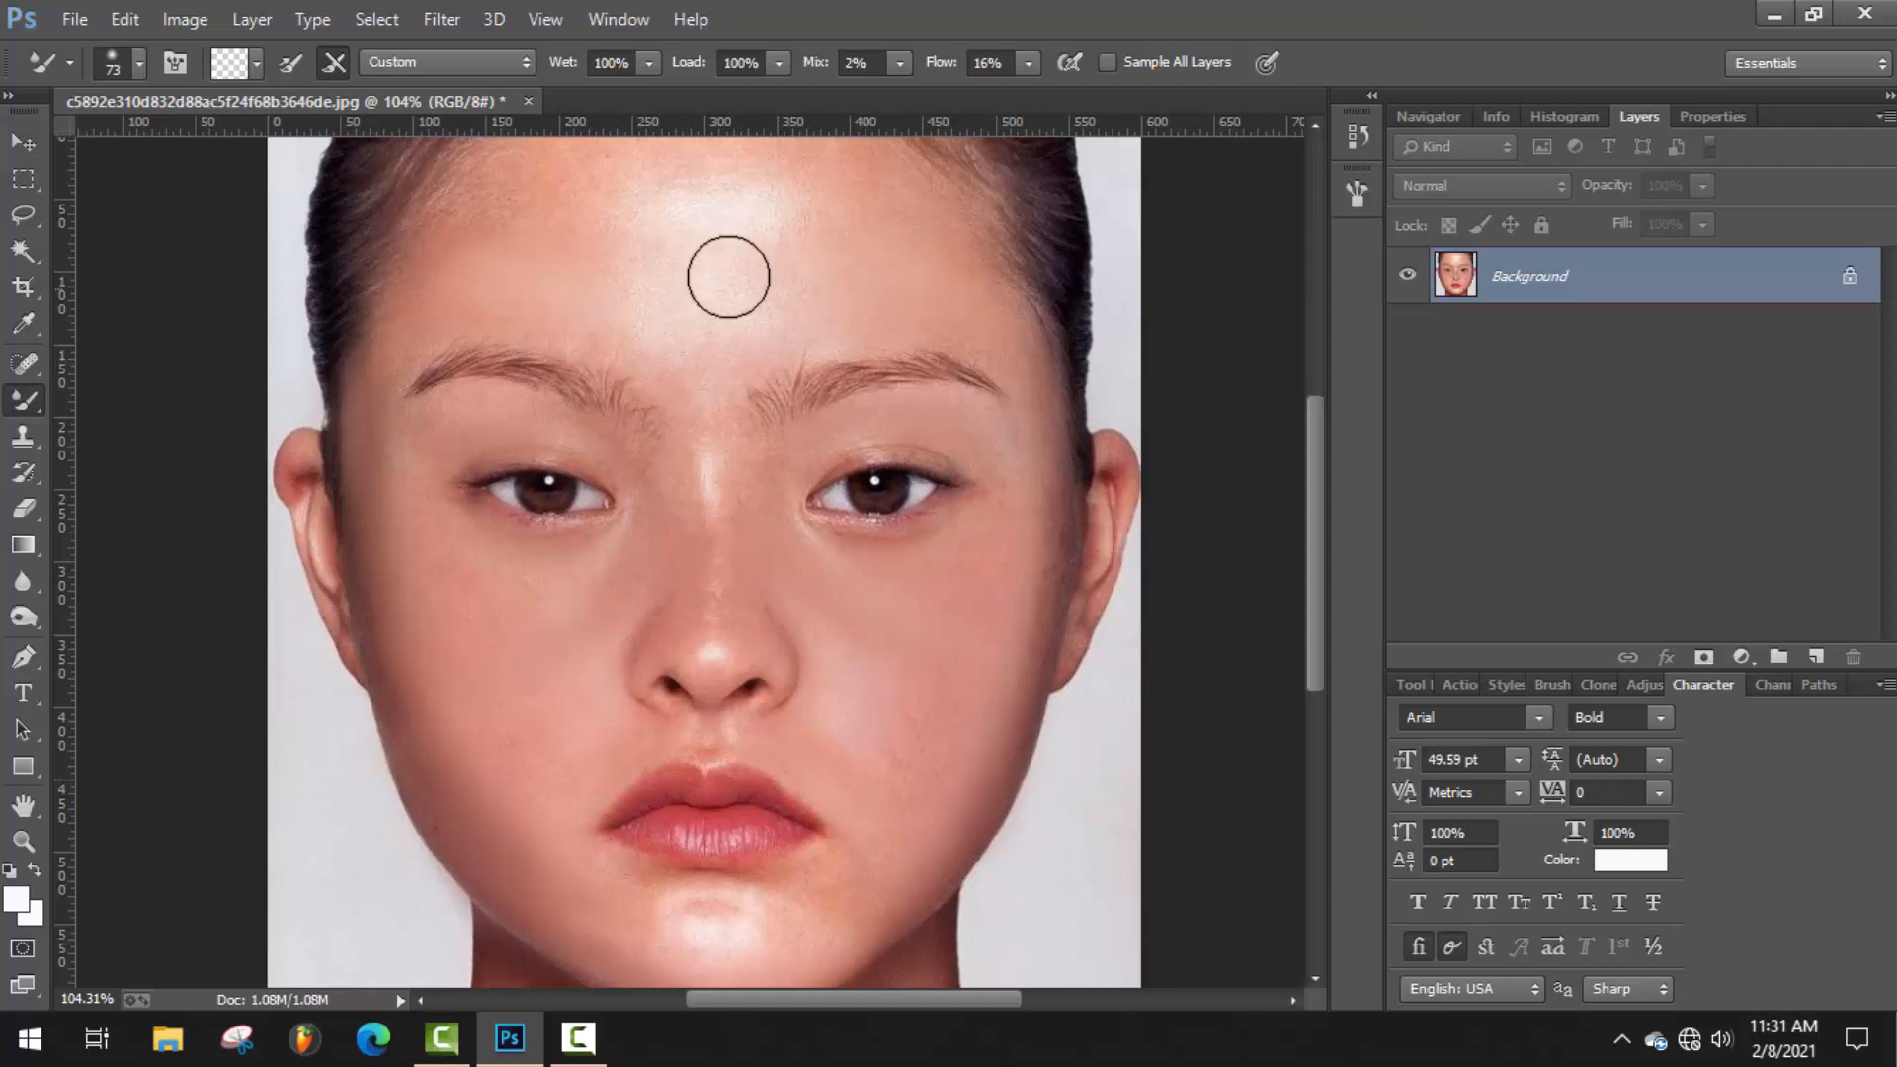
scroll(817, 271, down, 3)
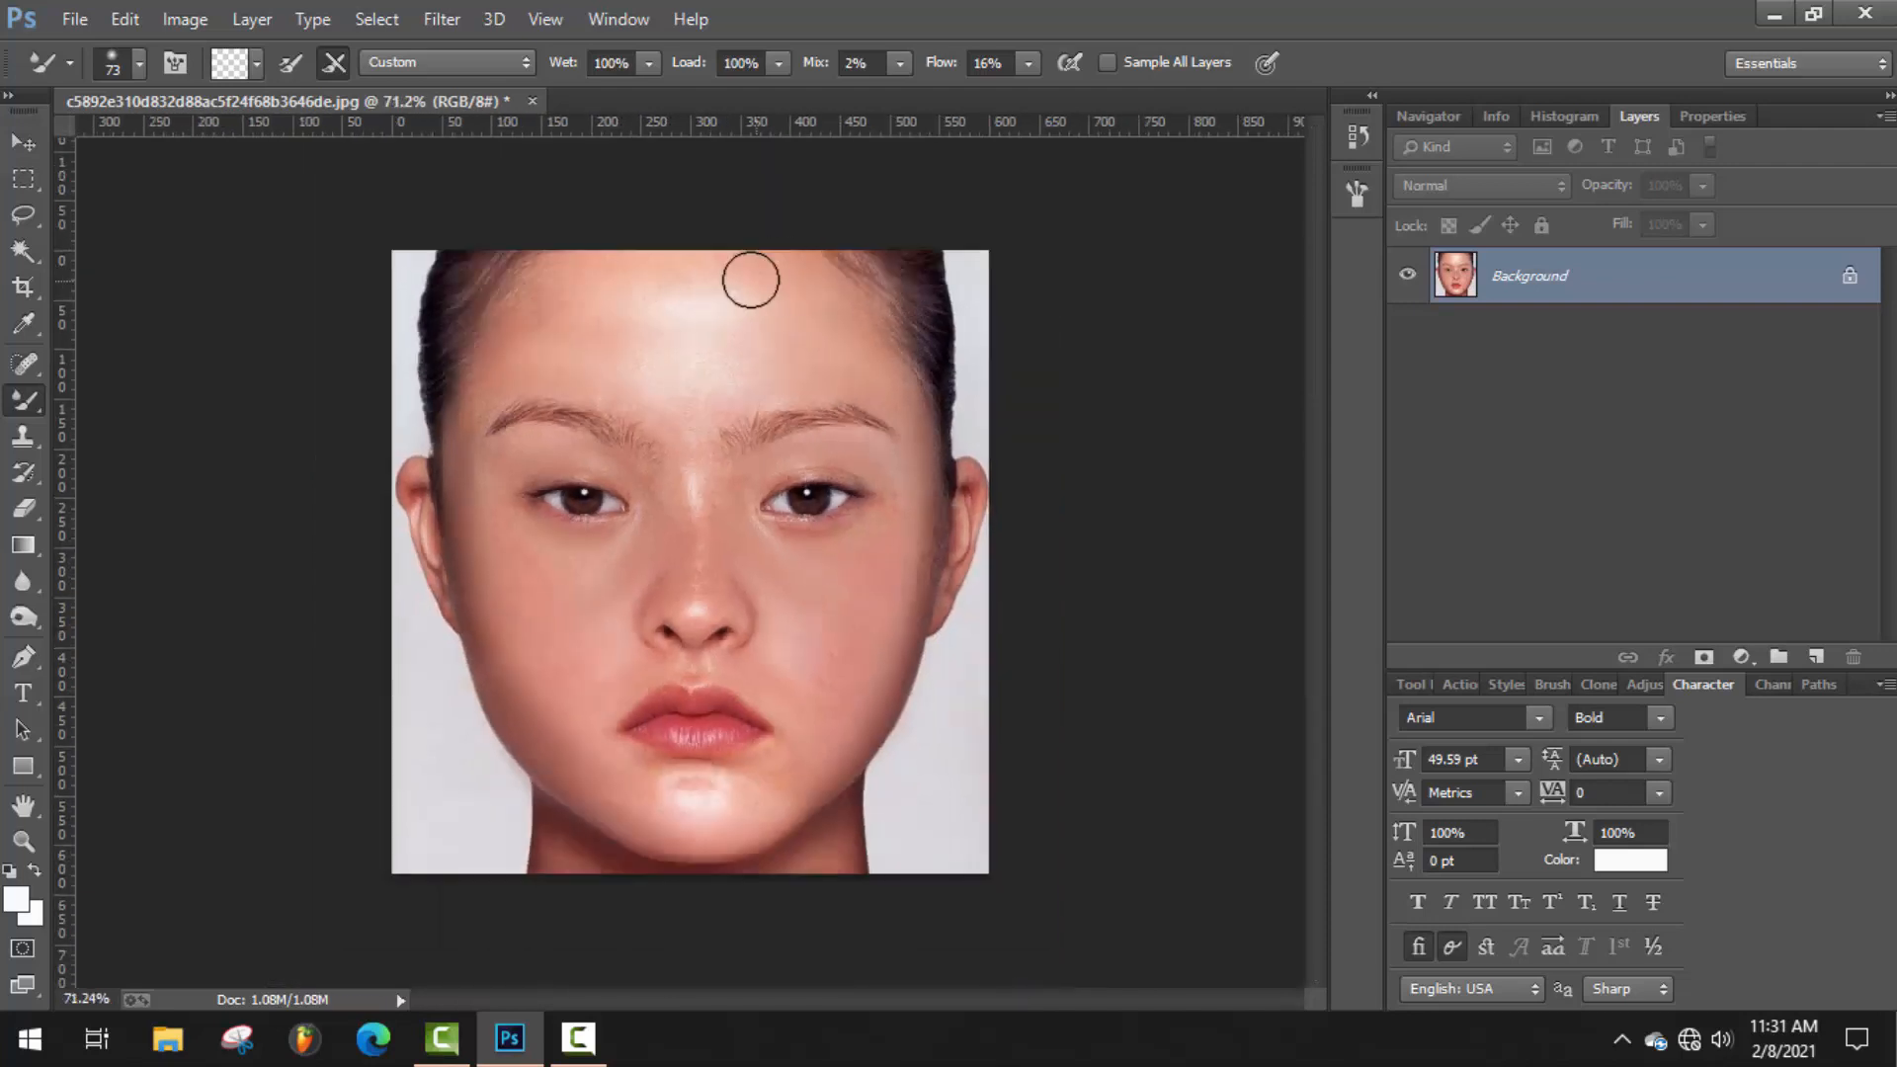
Set the Mixer Brush size to 41 px and blend the skin between the inner eye corner and the nose.
scroll(751, 593, up, 3)
click(24, 364)
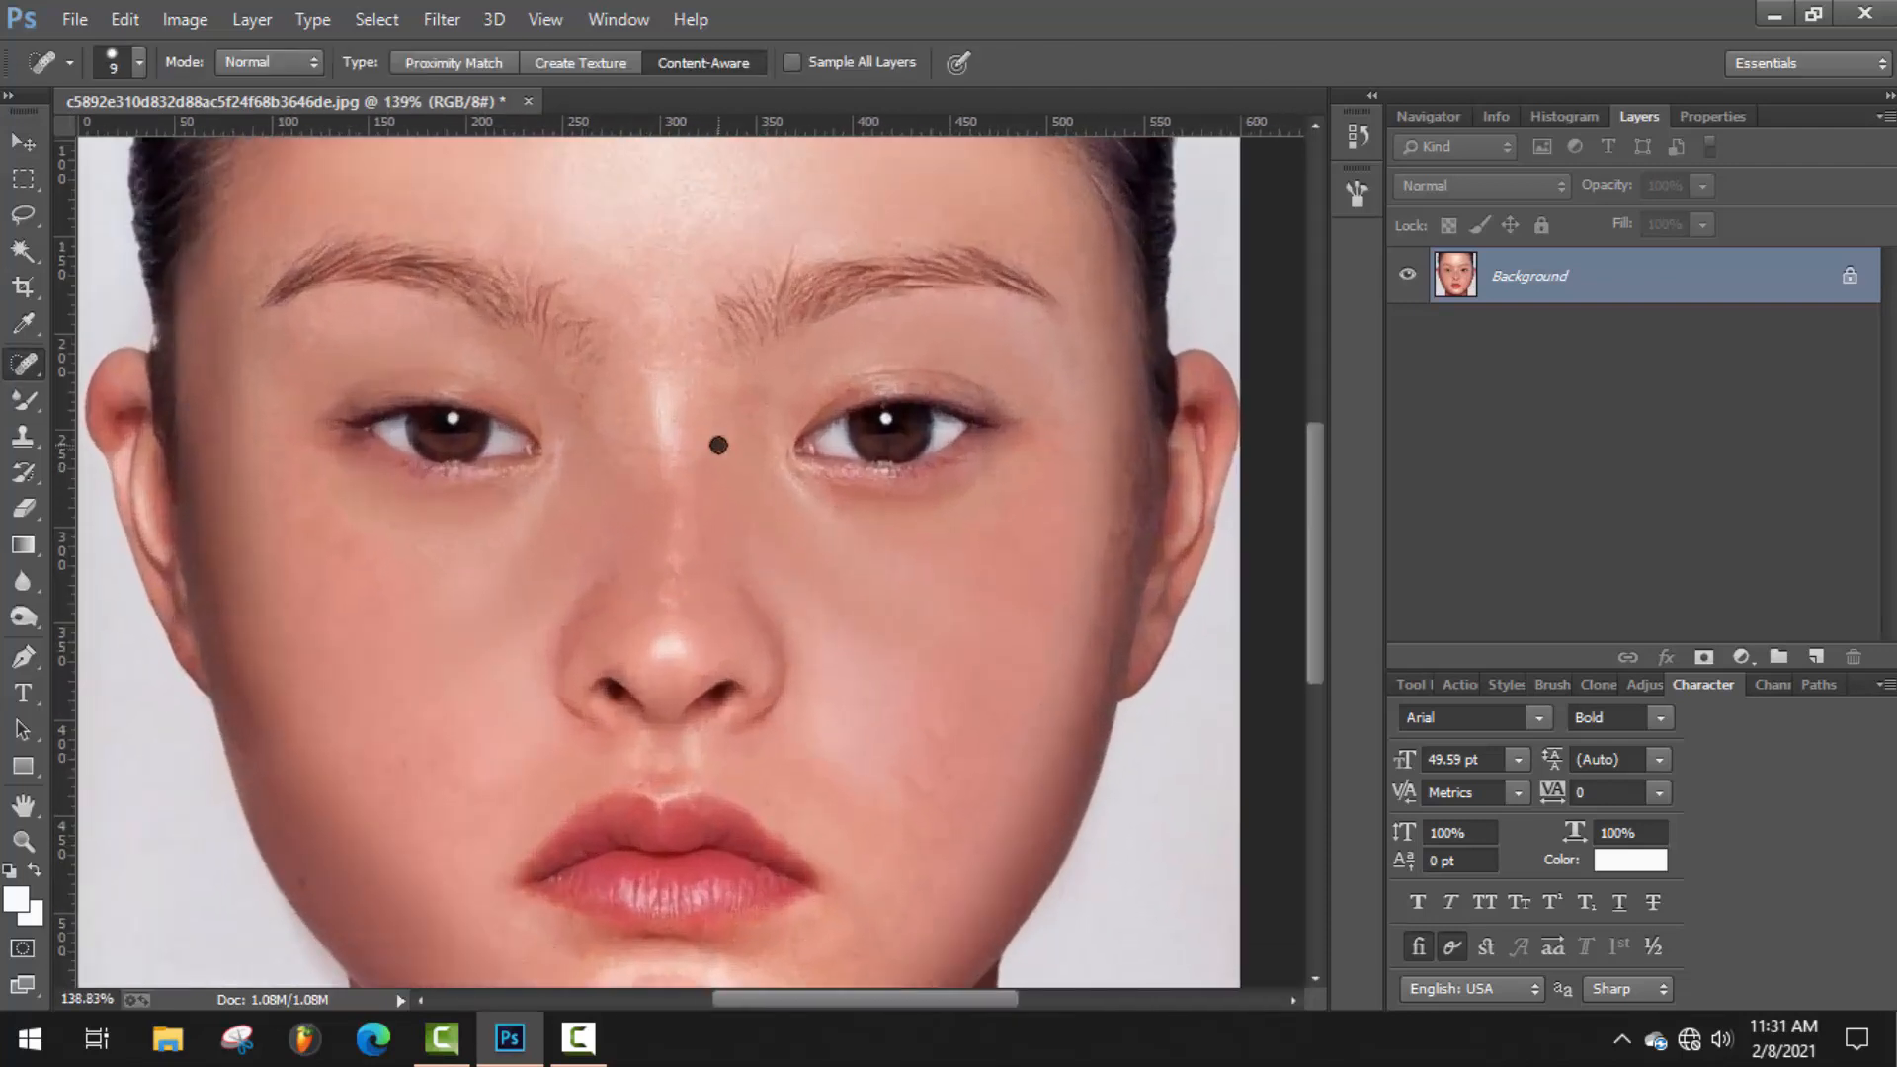
key(b)
right_click(539, 622)
key(Escape)
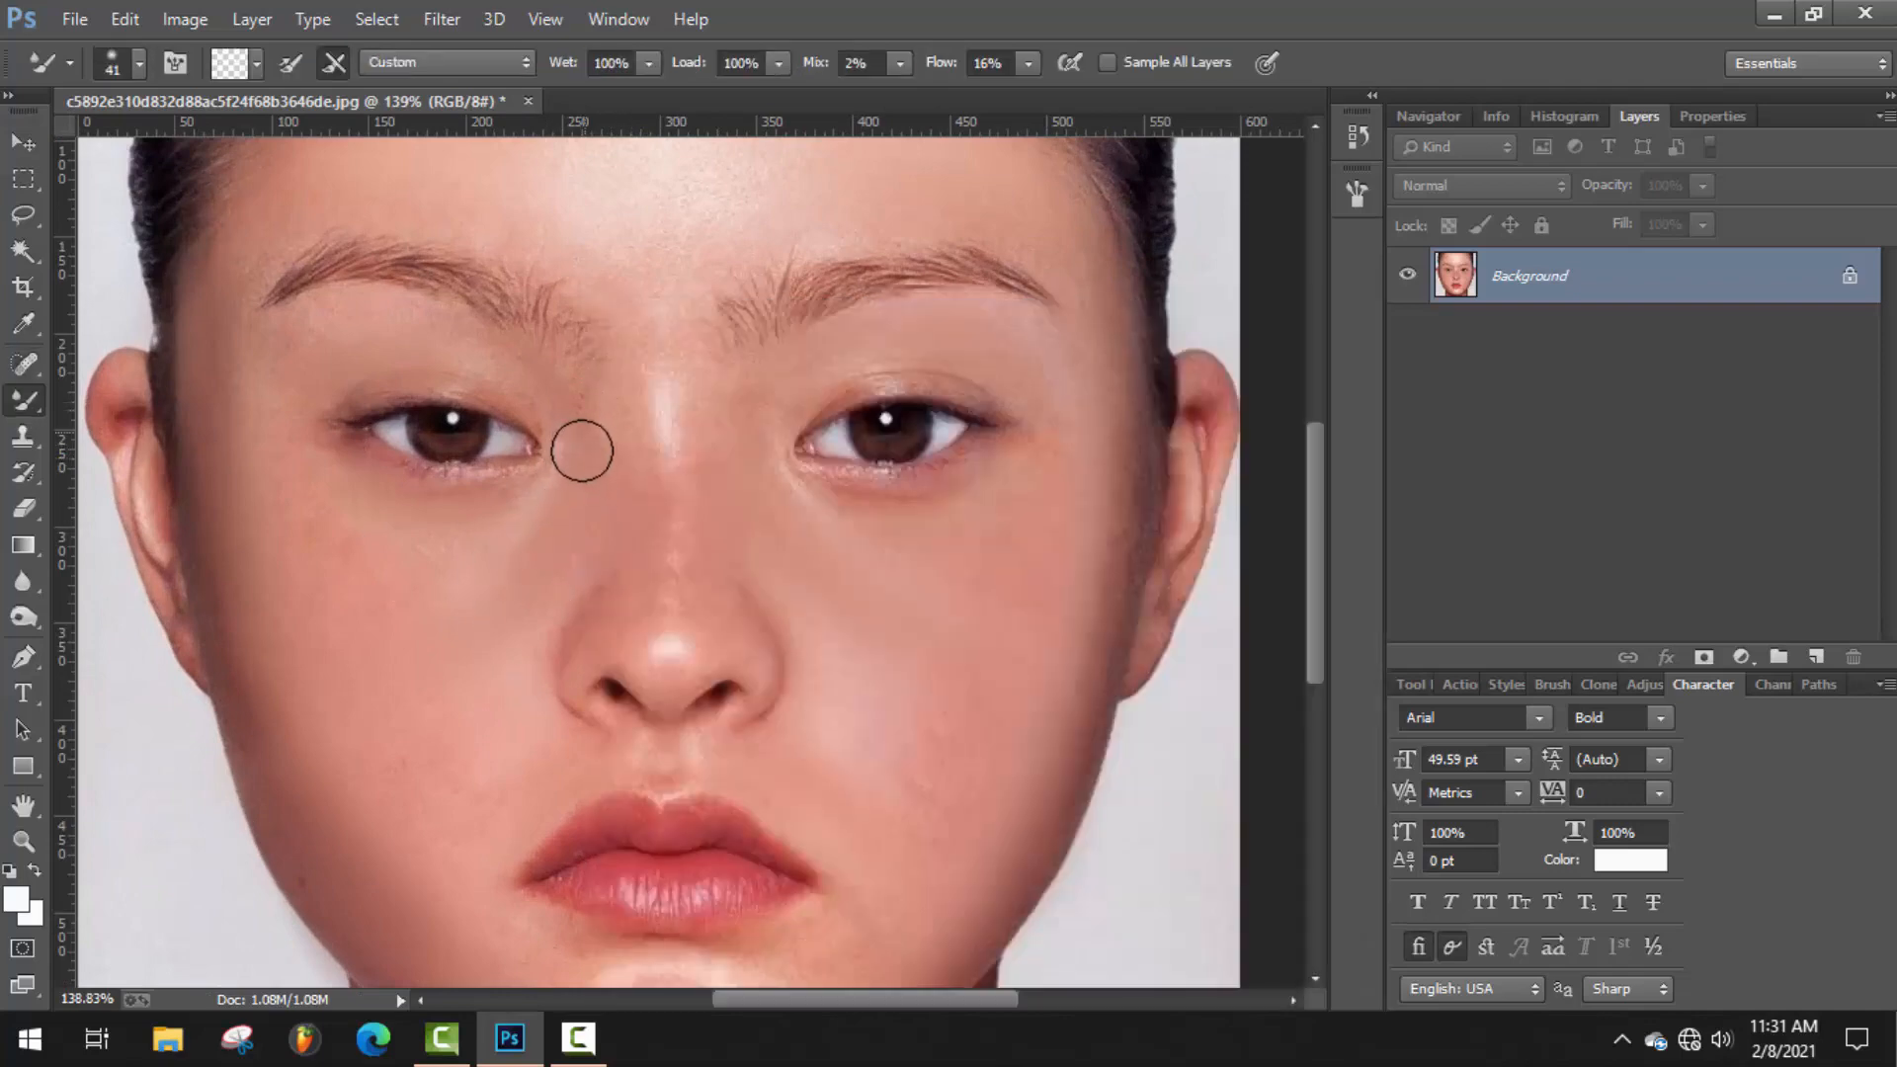
Set the Mixer Brush size to 22 px and refine the small areas of skin around the nose.
right_click(887, 596)
text(22)
key(Return)
scroll(569, 555, down, 4)
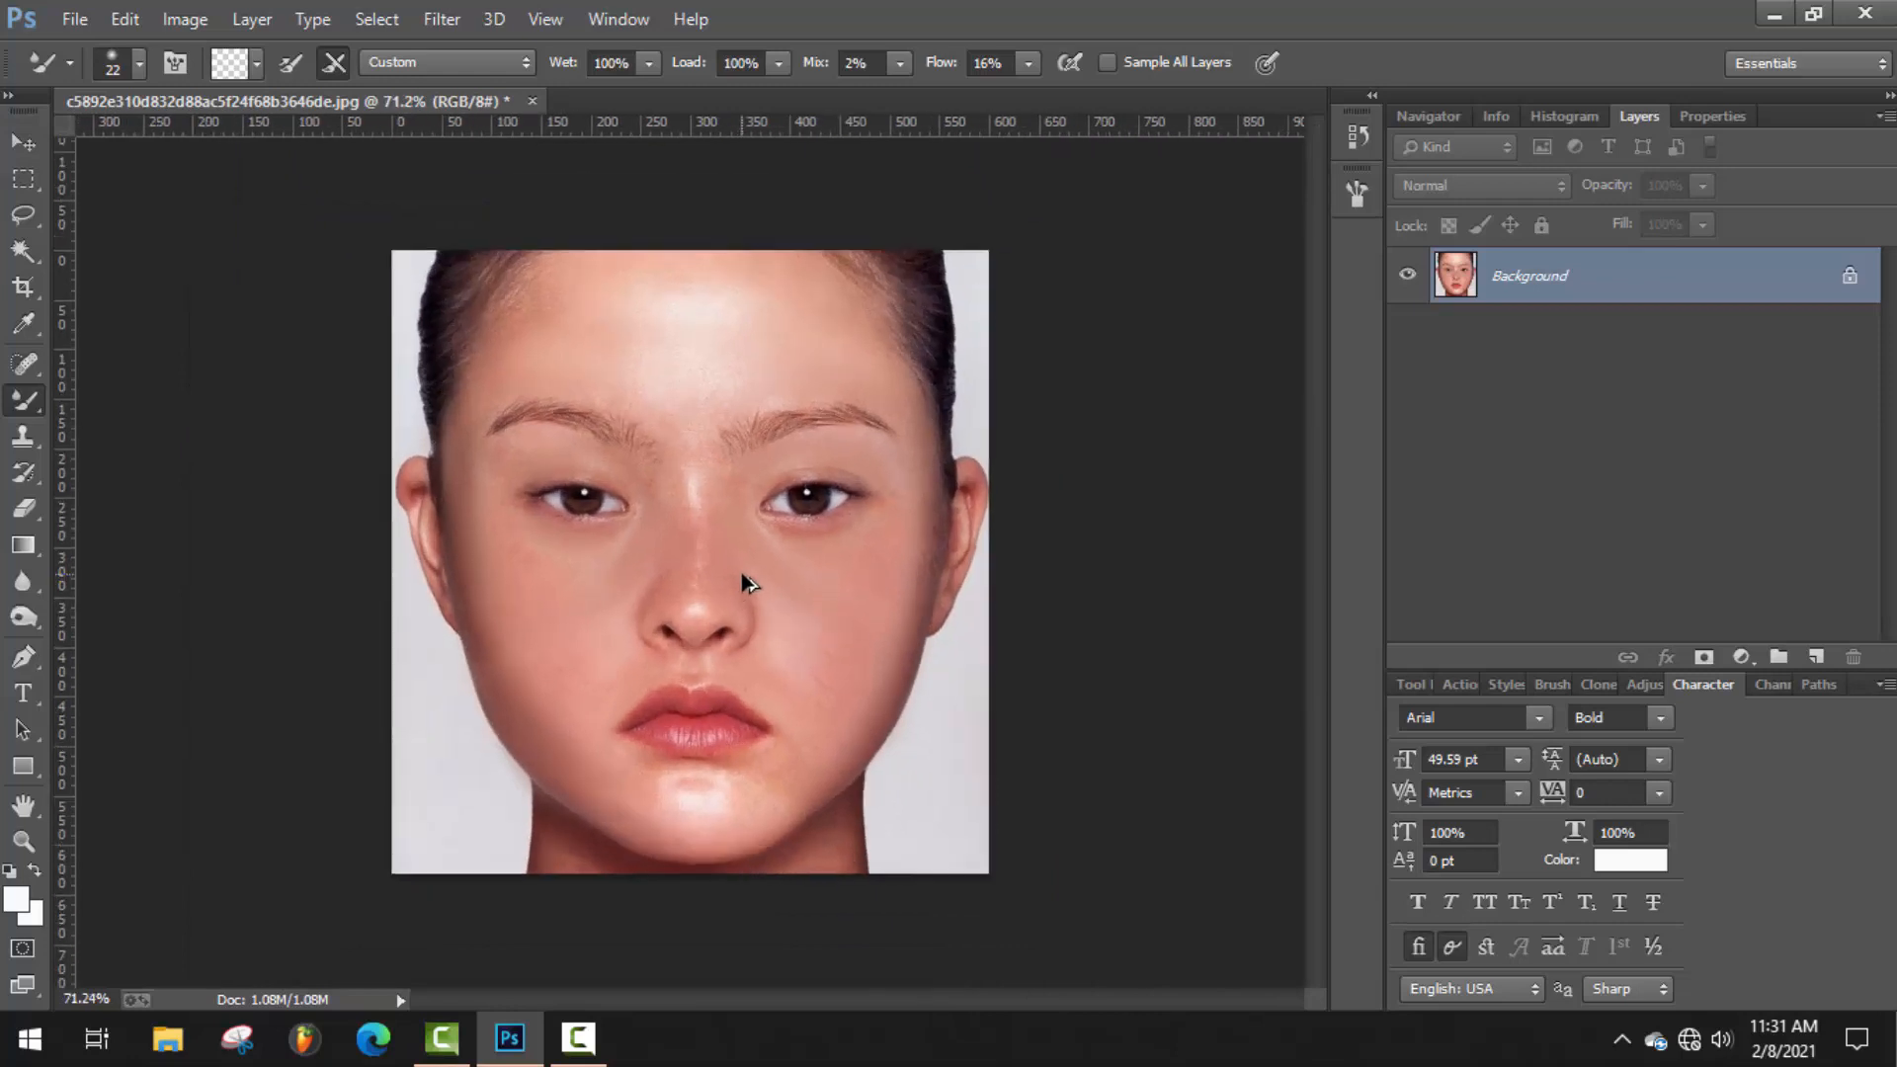
scroll(771, 581, up, 1)
scroll(768, 581, up, 3)
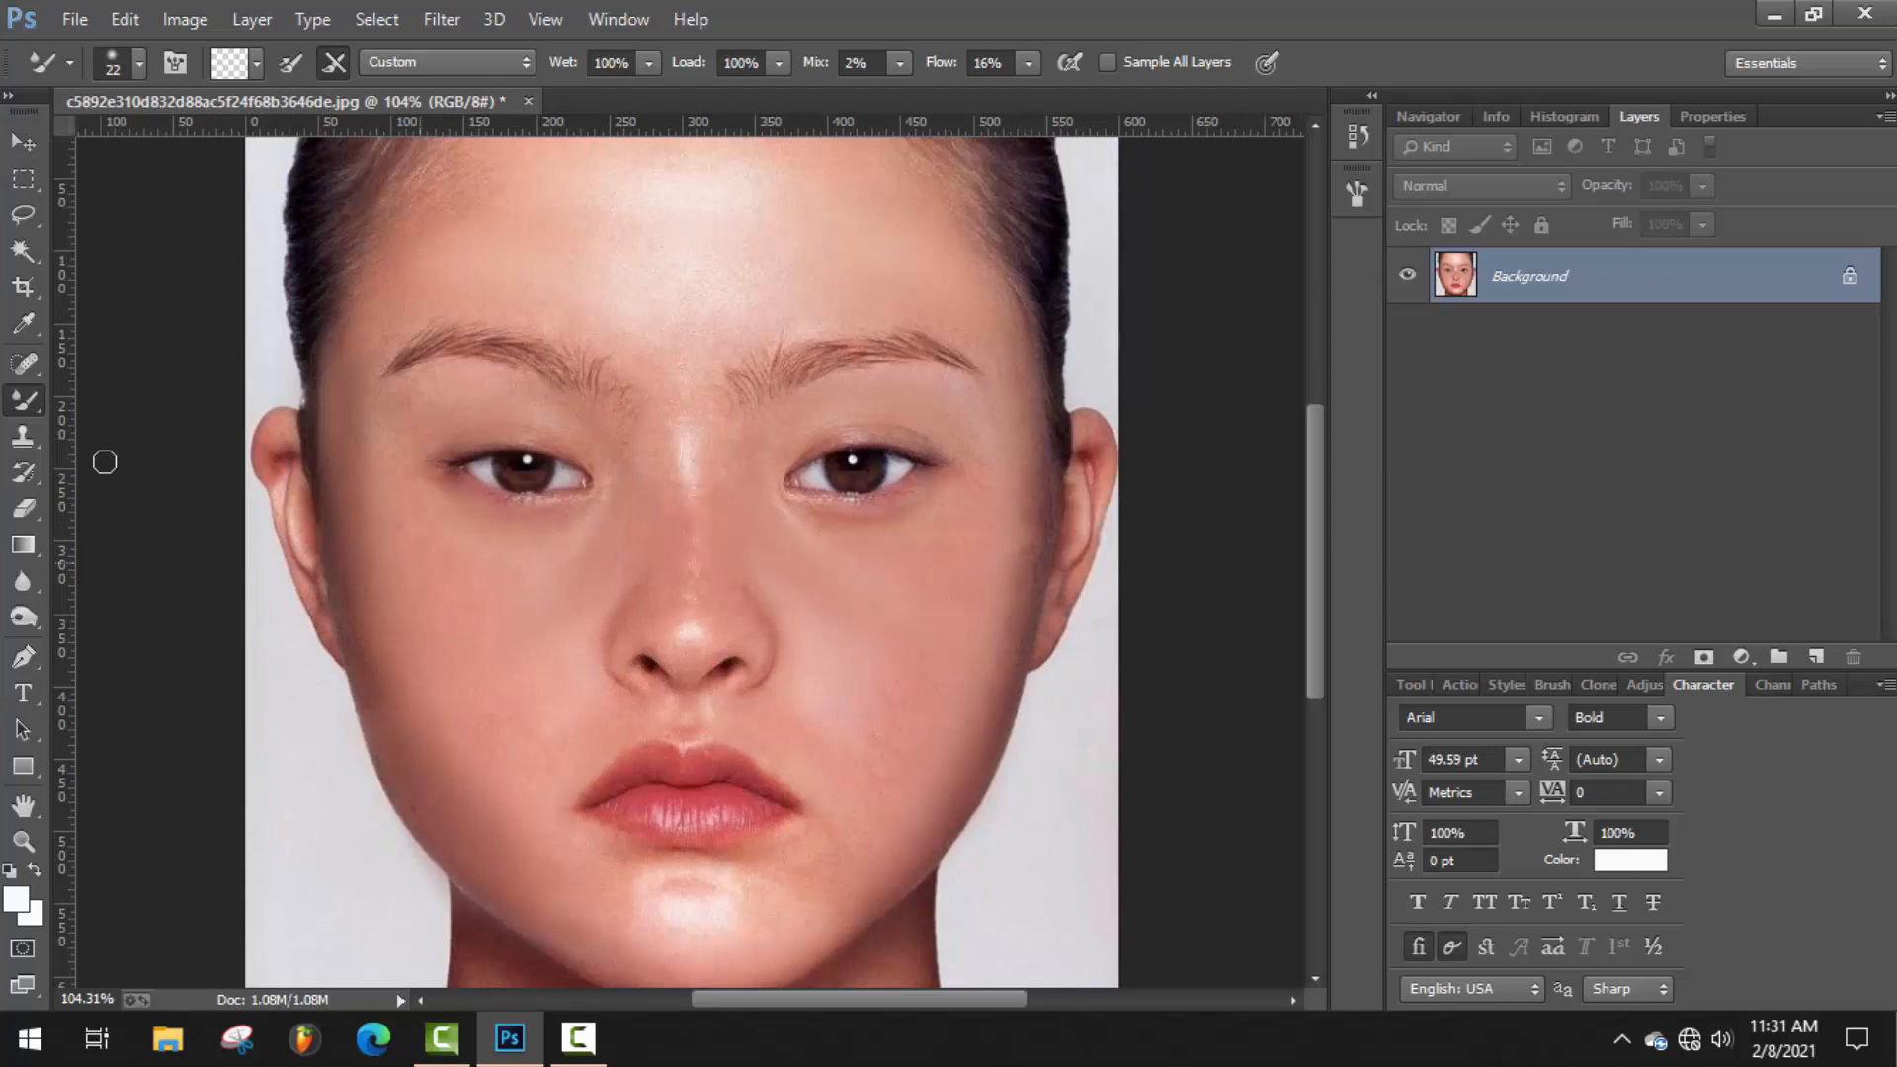
scroll(188, 518, up, 2)
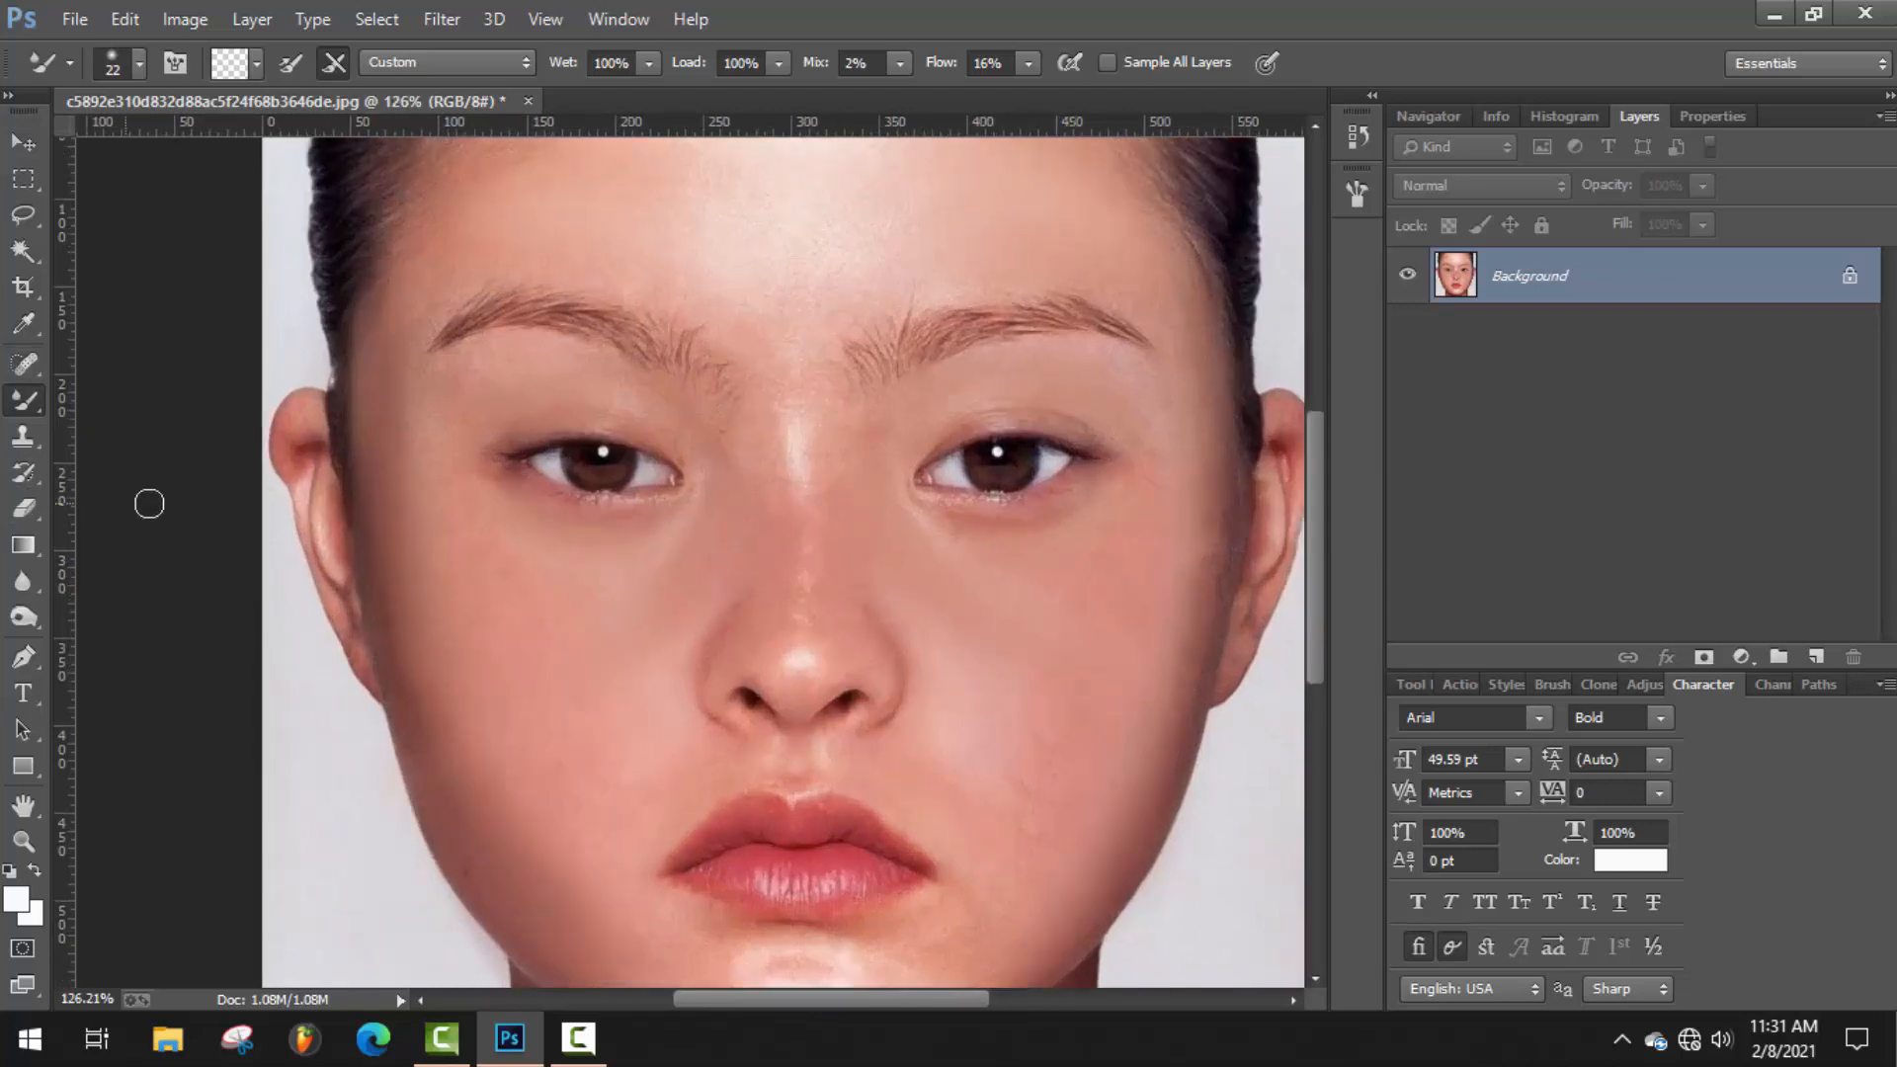
scroll(492, 515, down, 3)
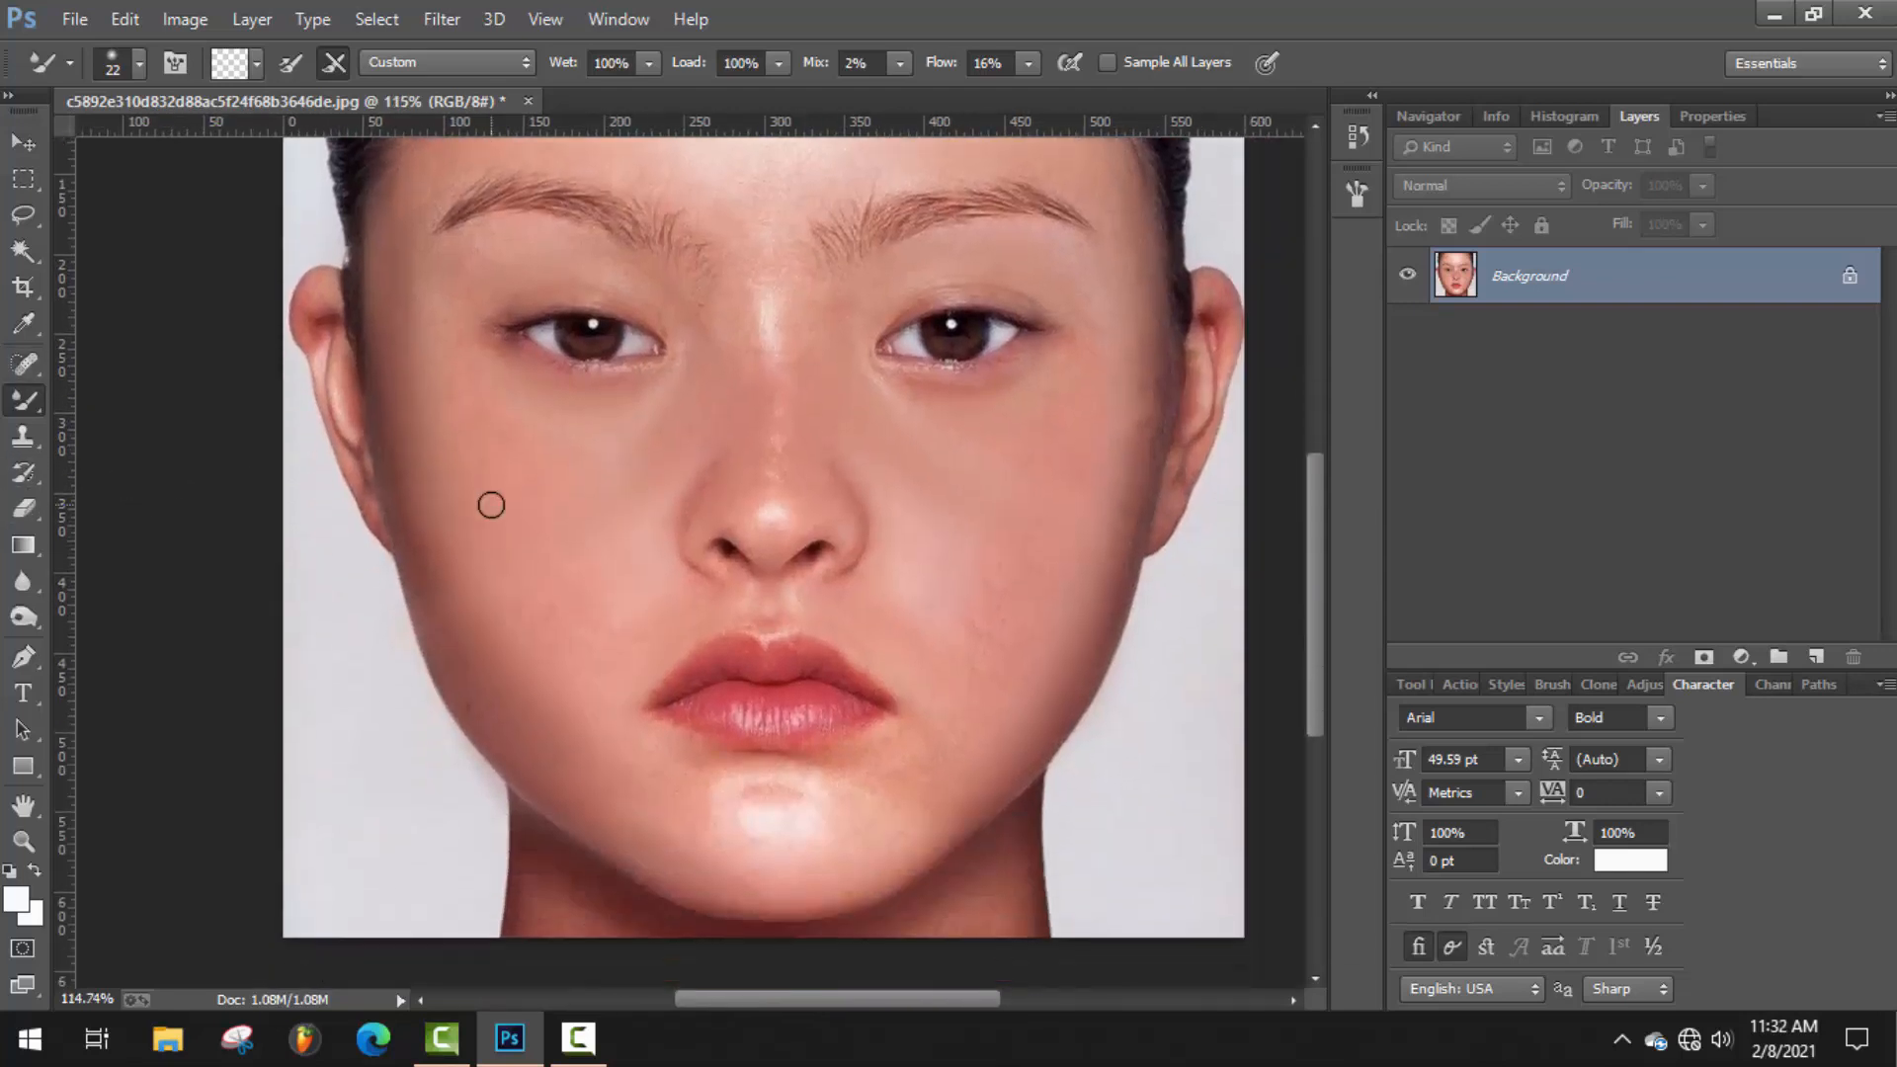
With the Clone Stamp at 27% opacity, sample clean skin and cover the uneven patches on the cheek at the image's left.
click(25, 441)
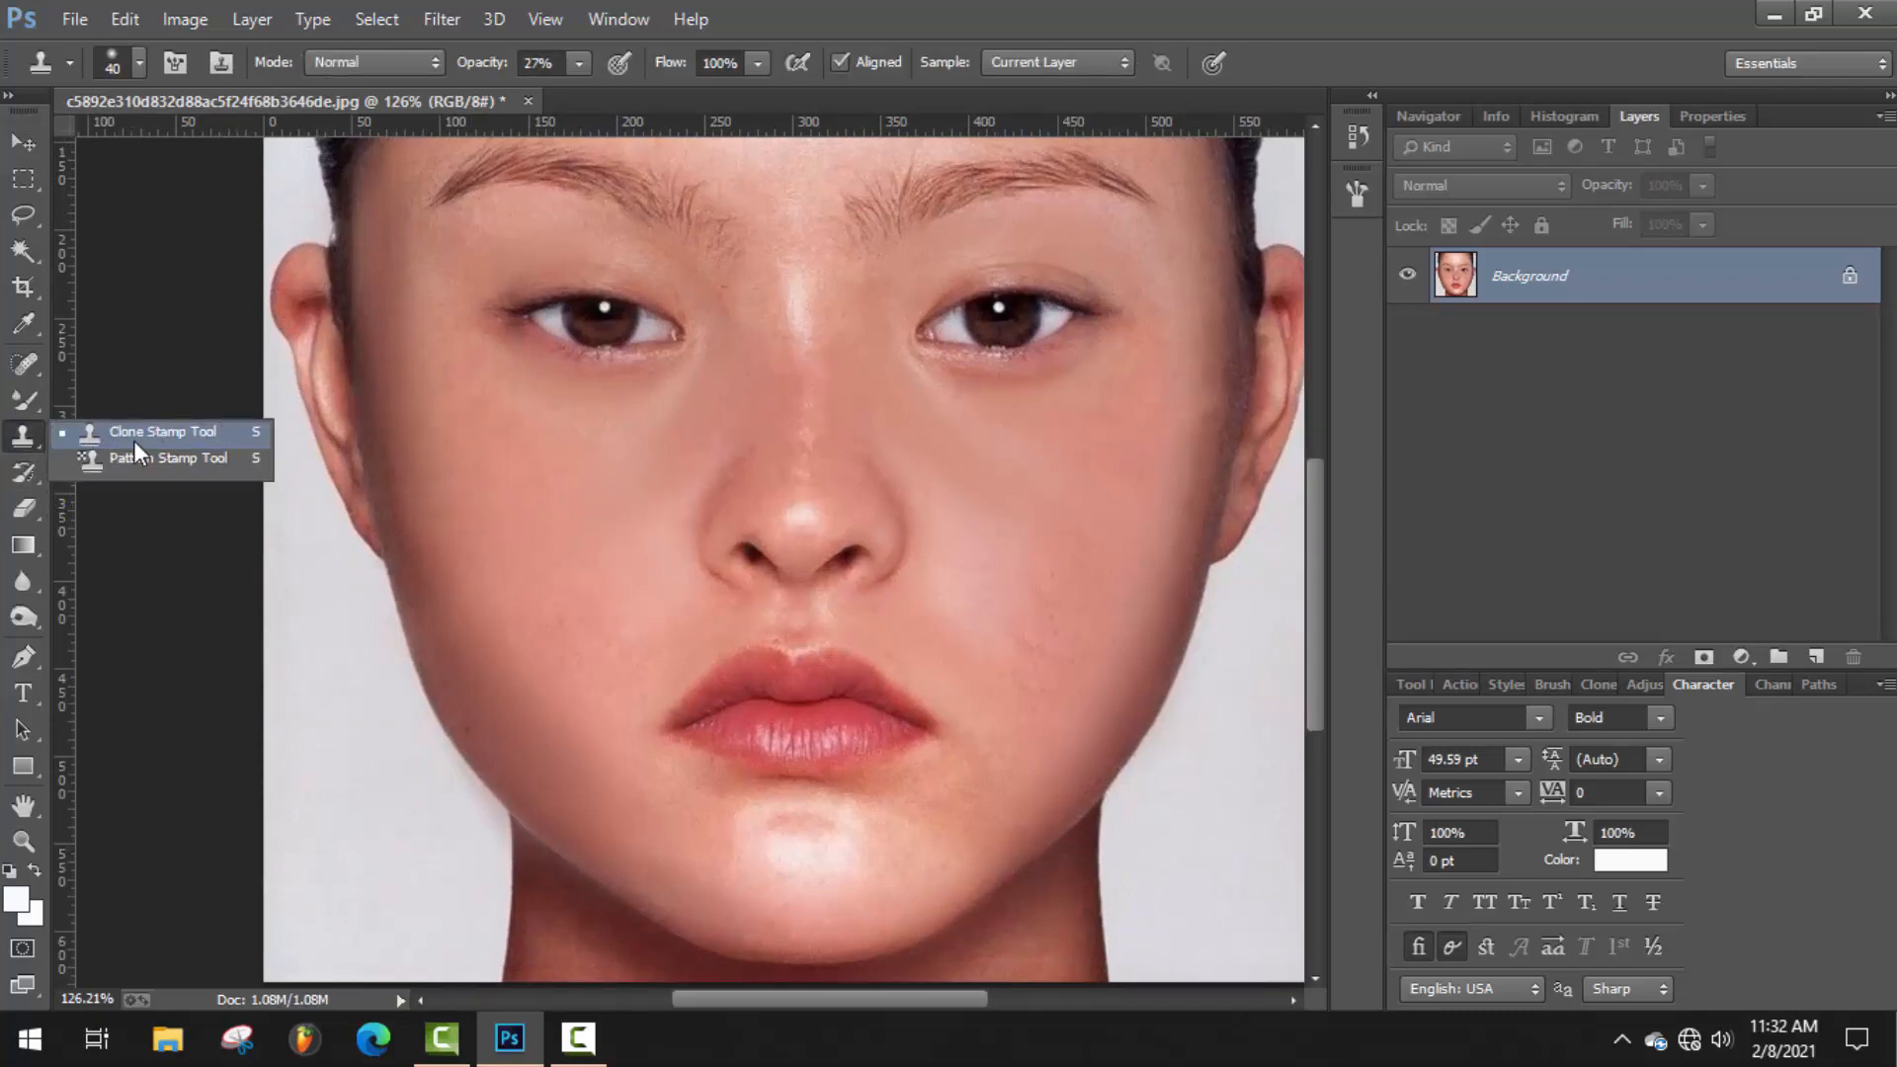
click(133, 440)
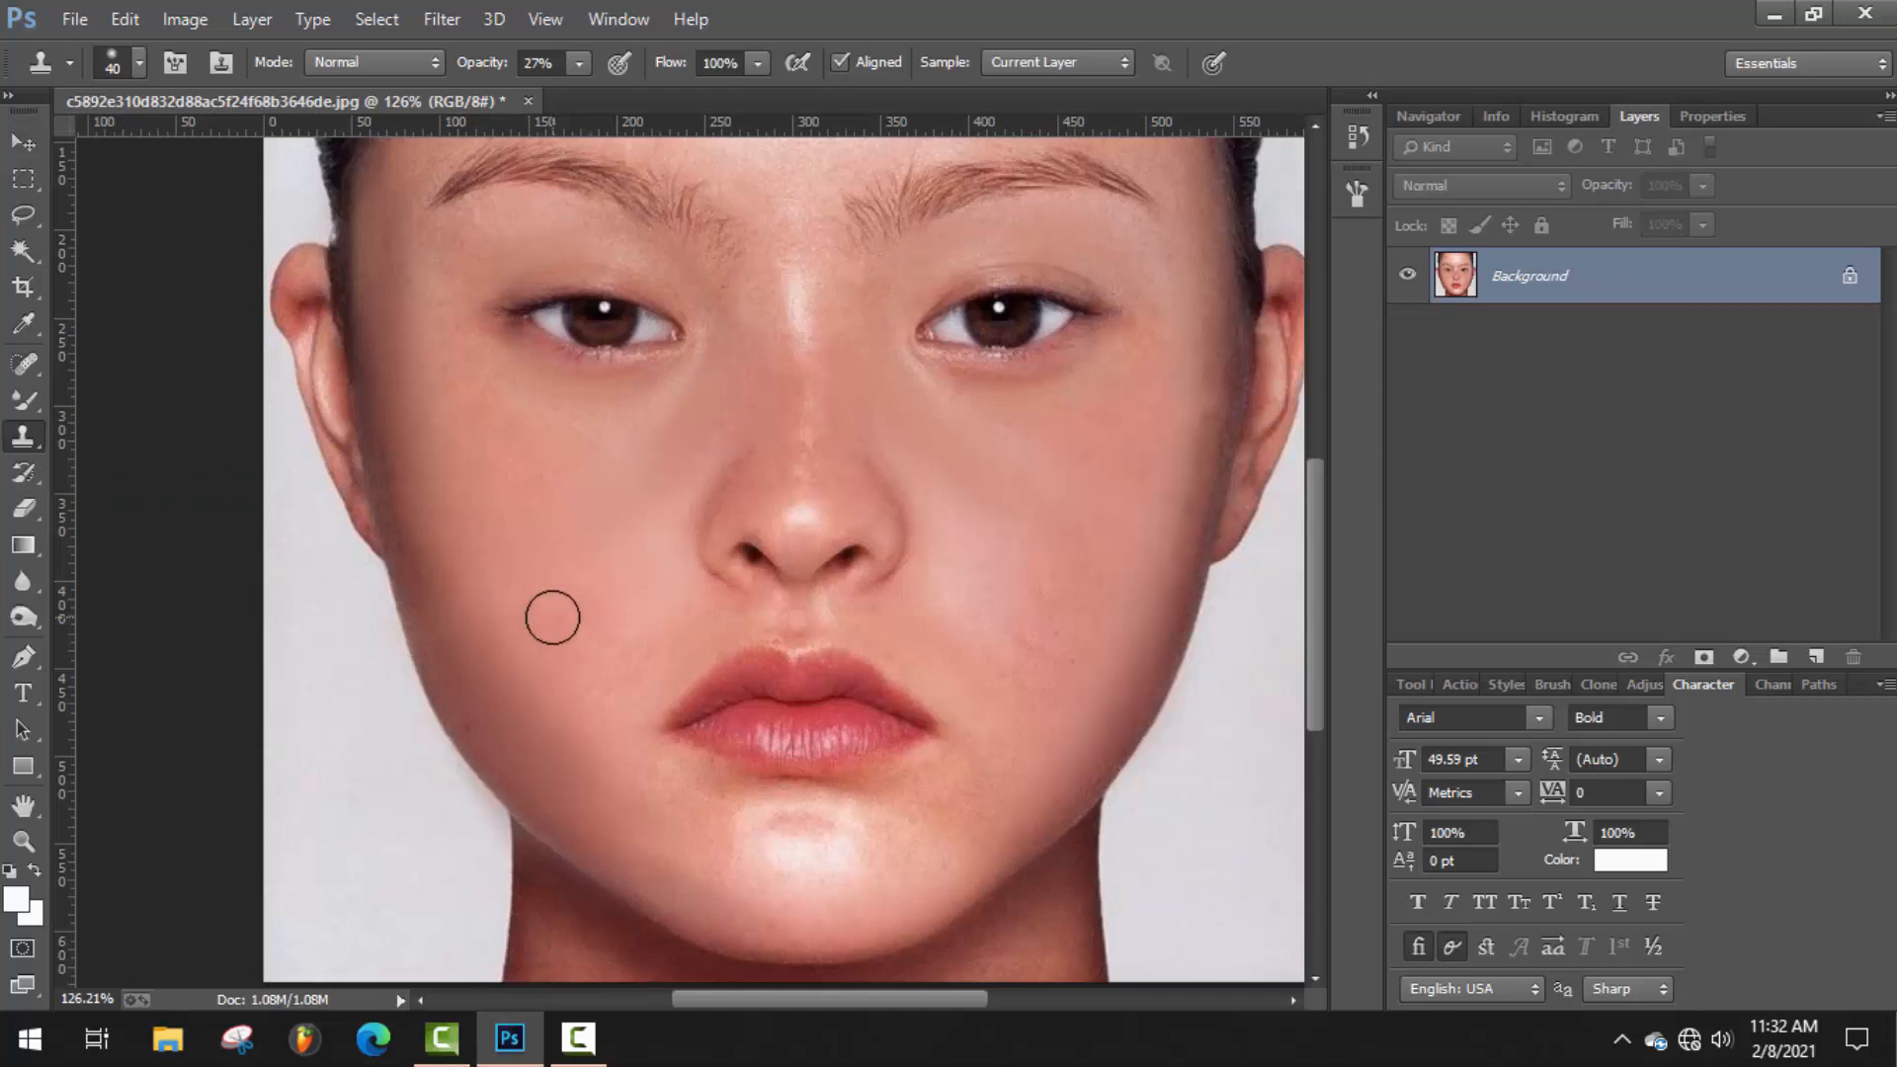
alt+click(478, 551)
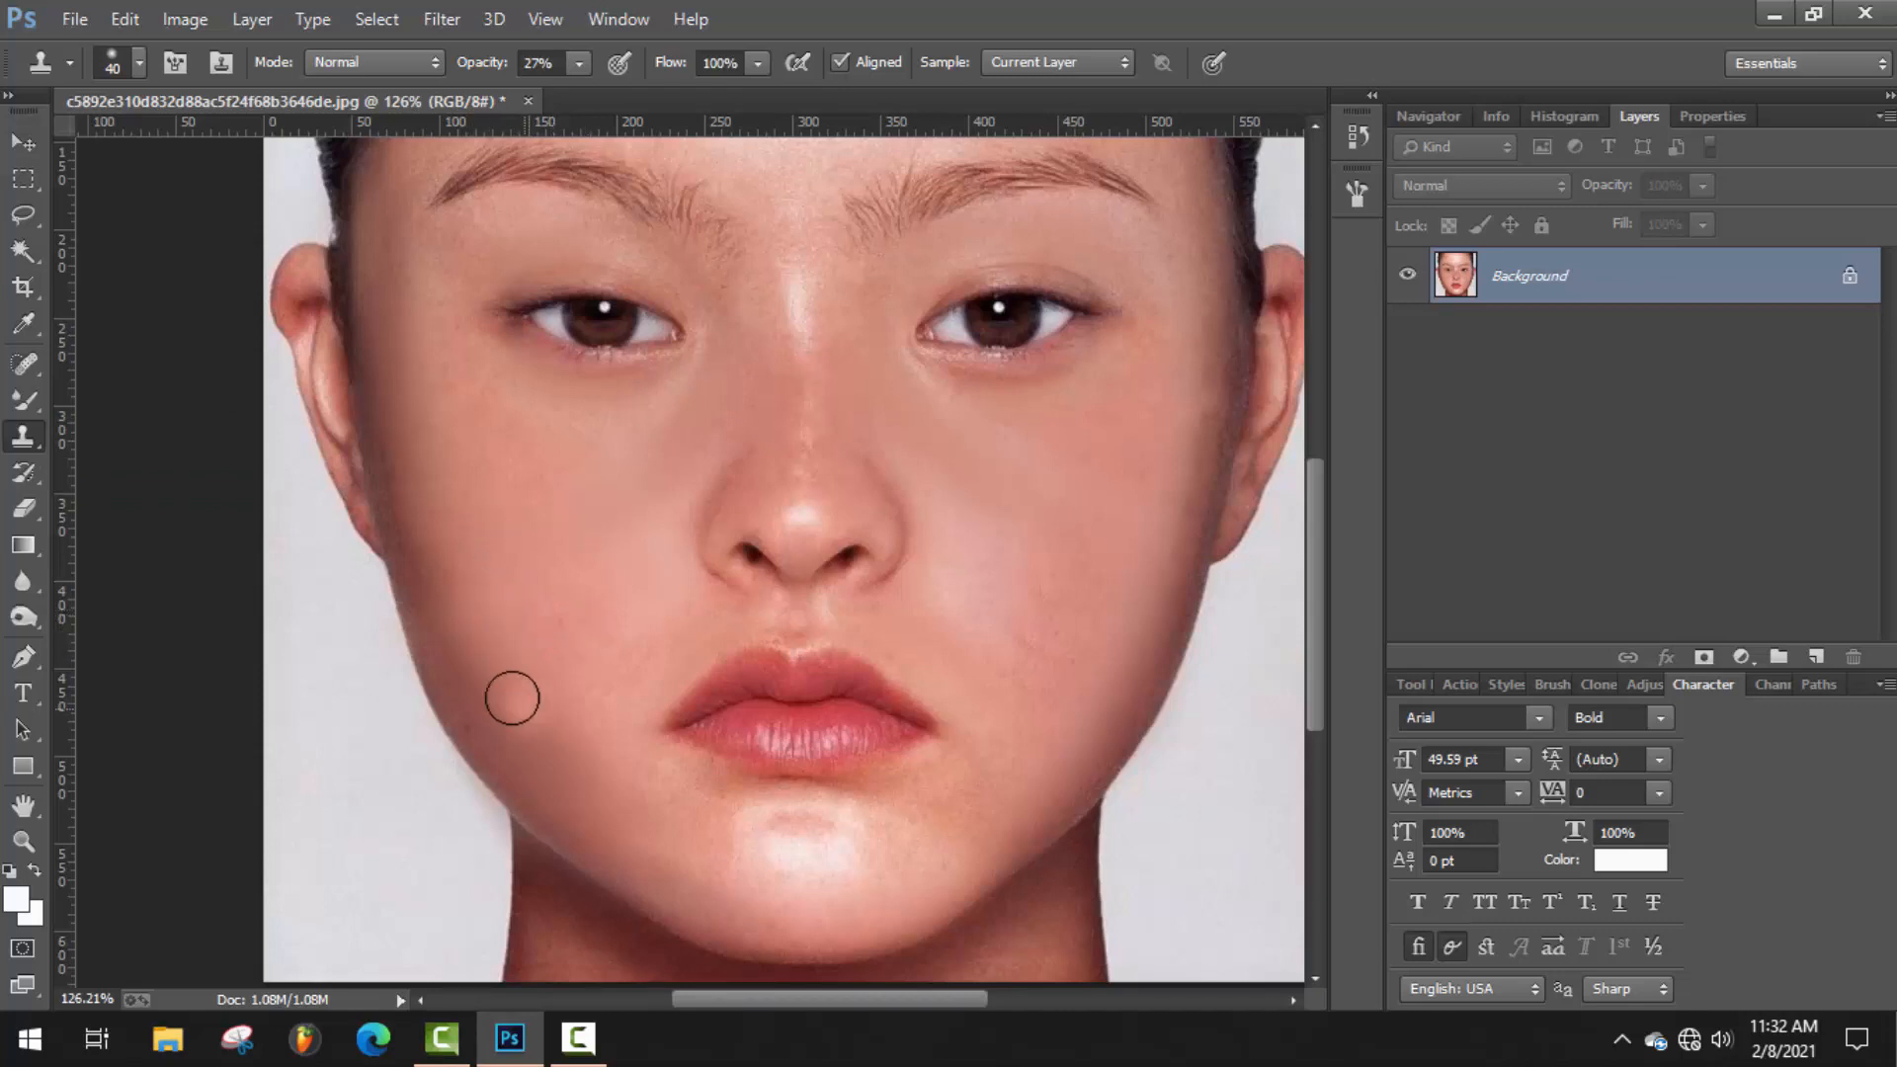
click(577, 63)
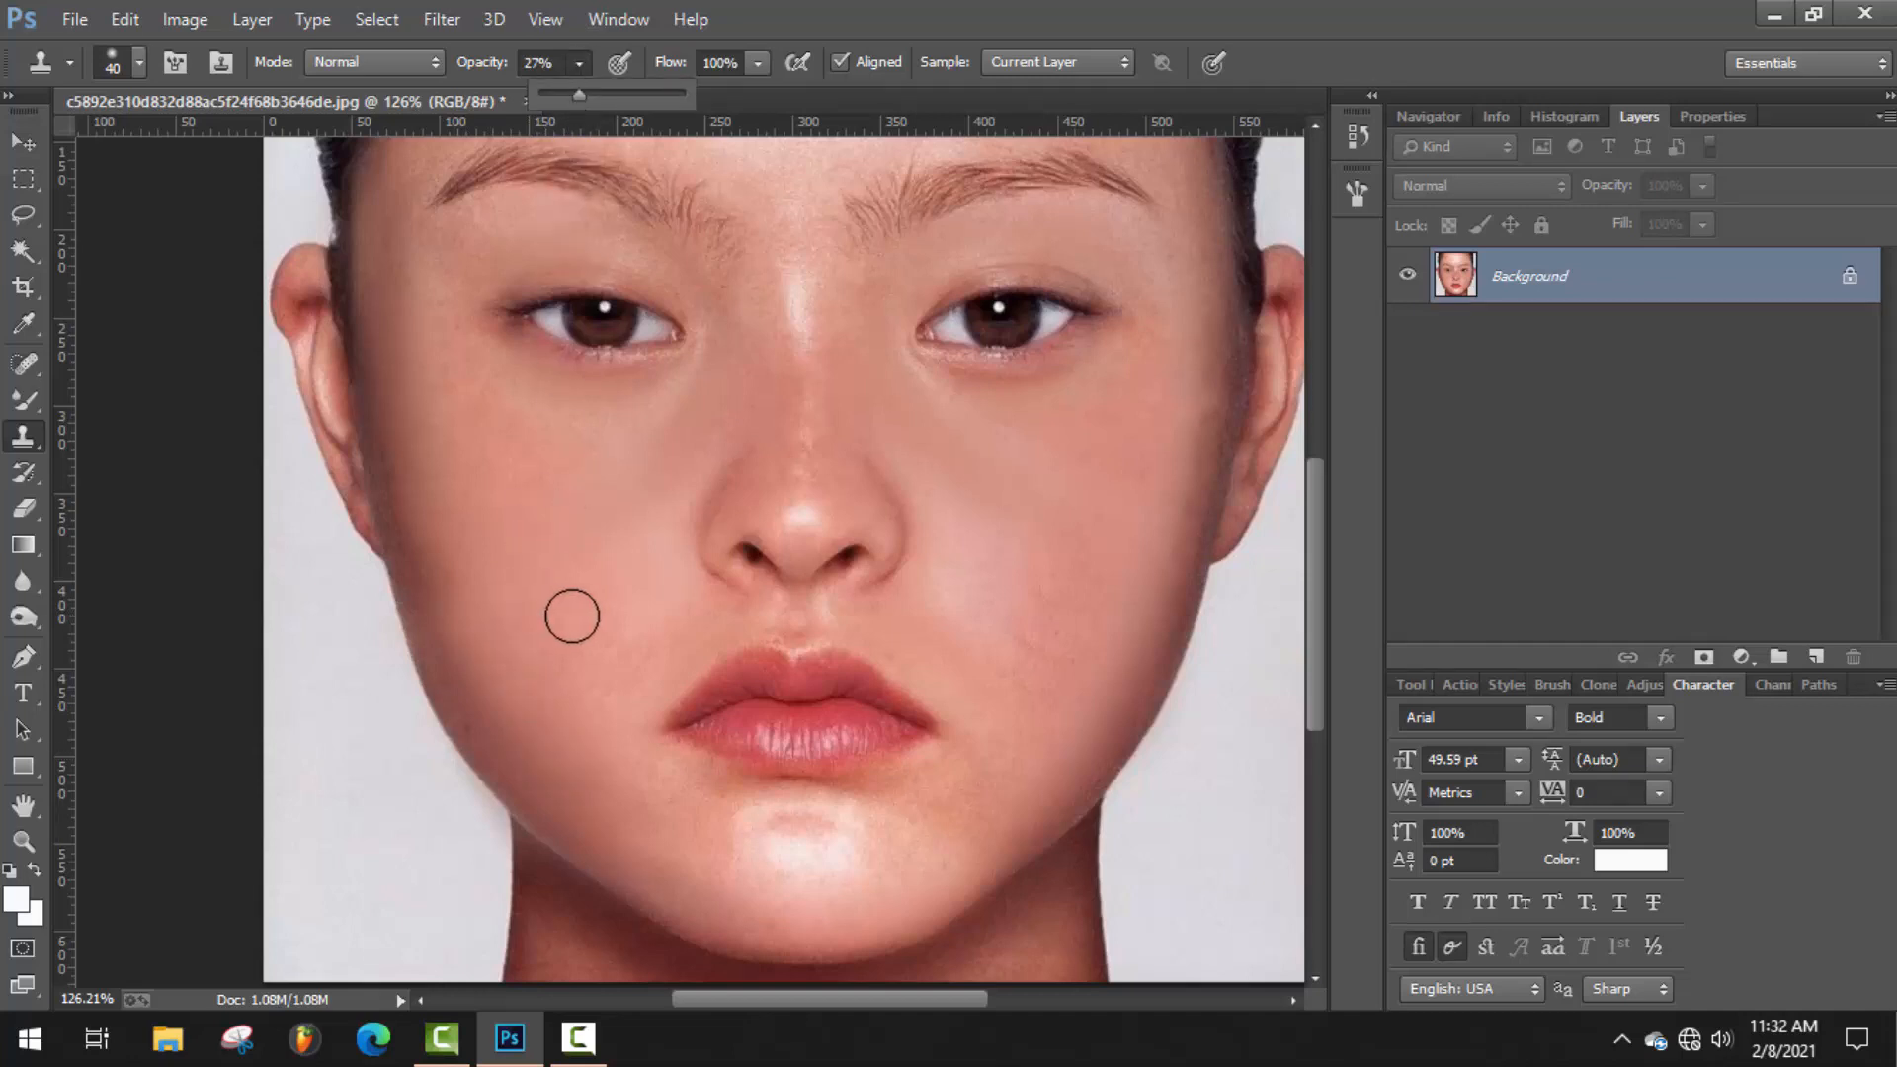
click(541, 618)
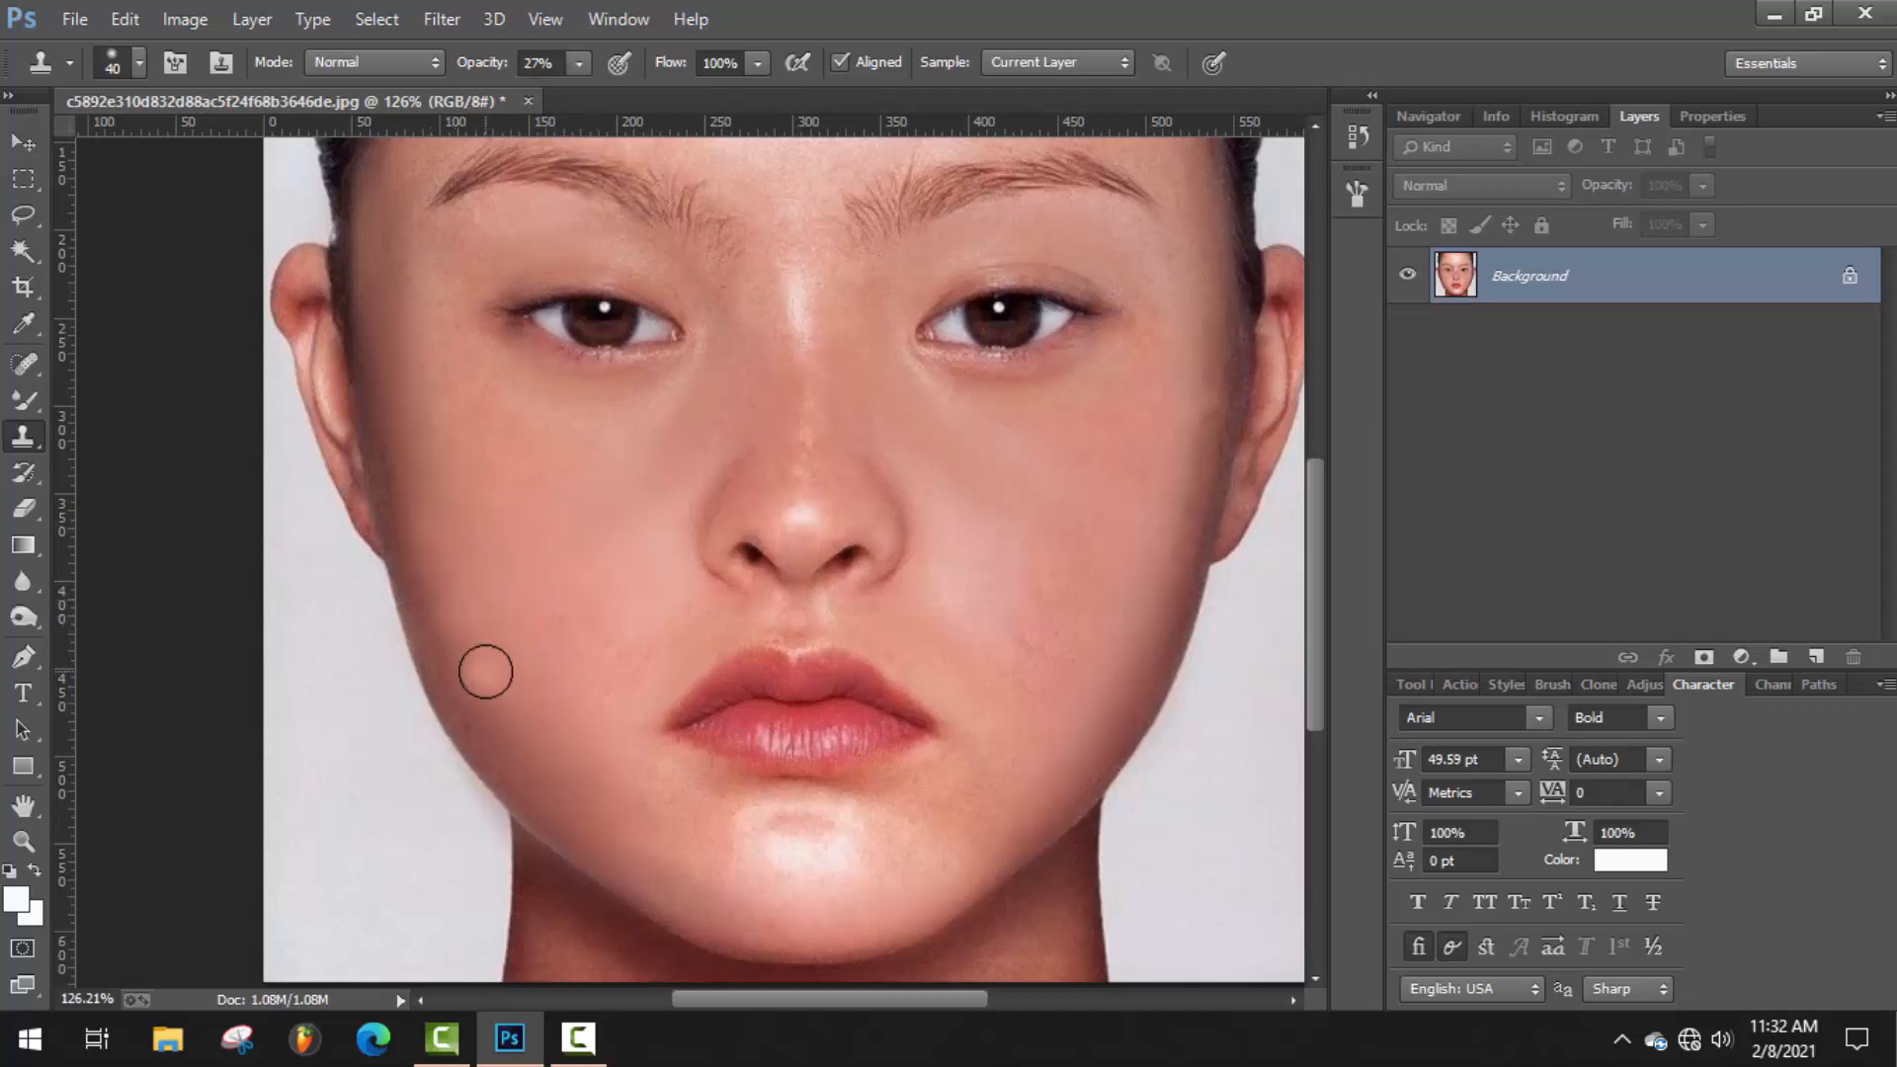
alt+click(570, 647)
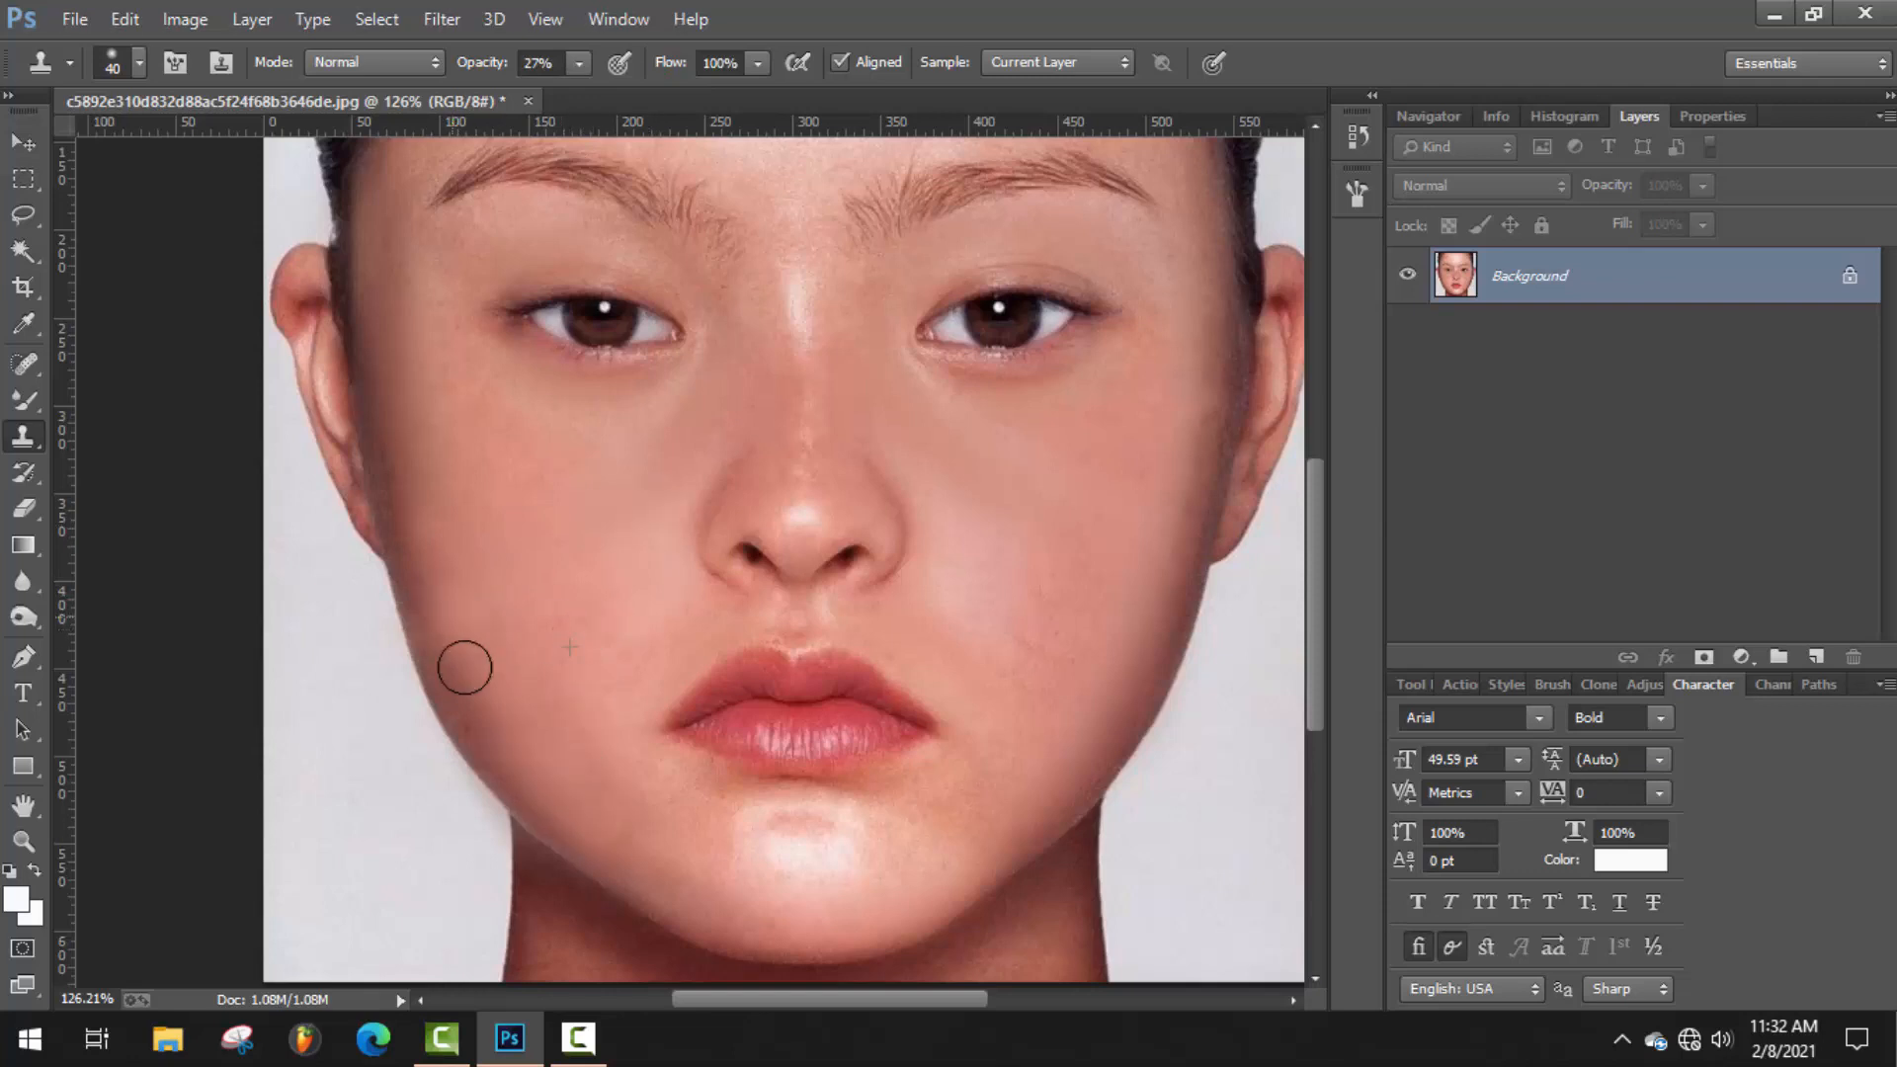
Even out the blotchy skin on the cheek at the image's right with the Clone Stamp.
right_click(549, 533)
key(Escape)
mouse_move(1105, 524)
mouse_down()
mouse_move(1122, 689)
mouse_move(1147, 618)
mouse_move(1096, 706)
mouse_move(1092, 622)
mouse_up()
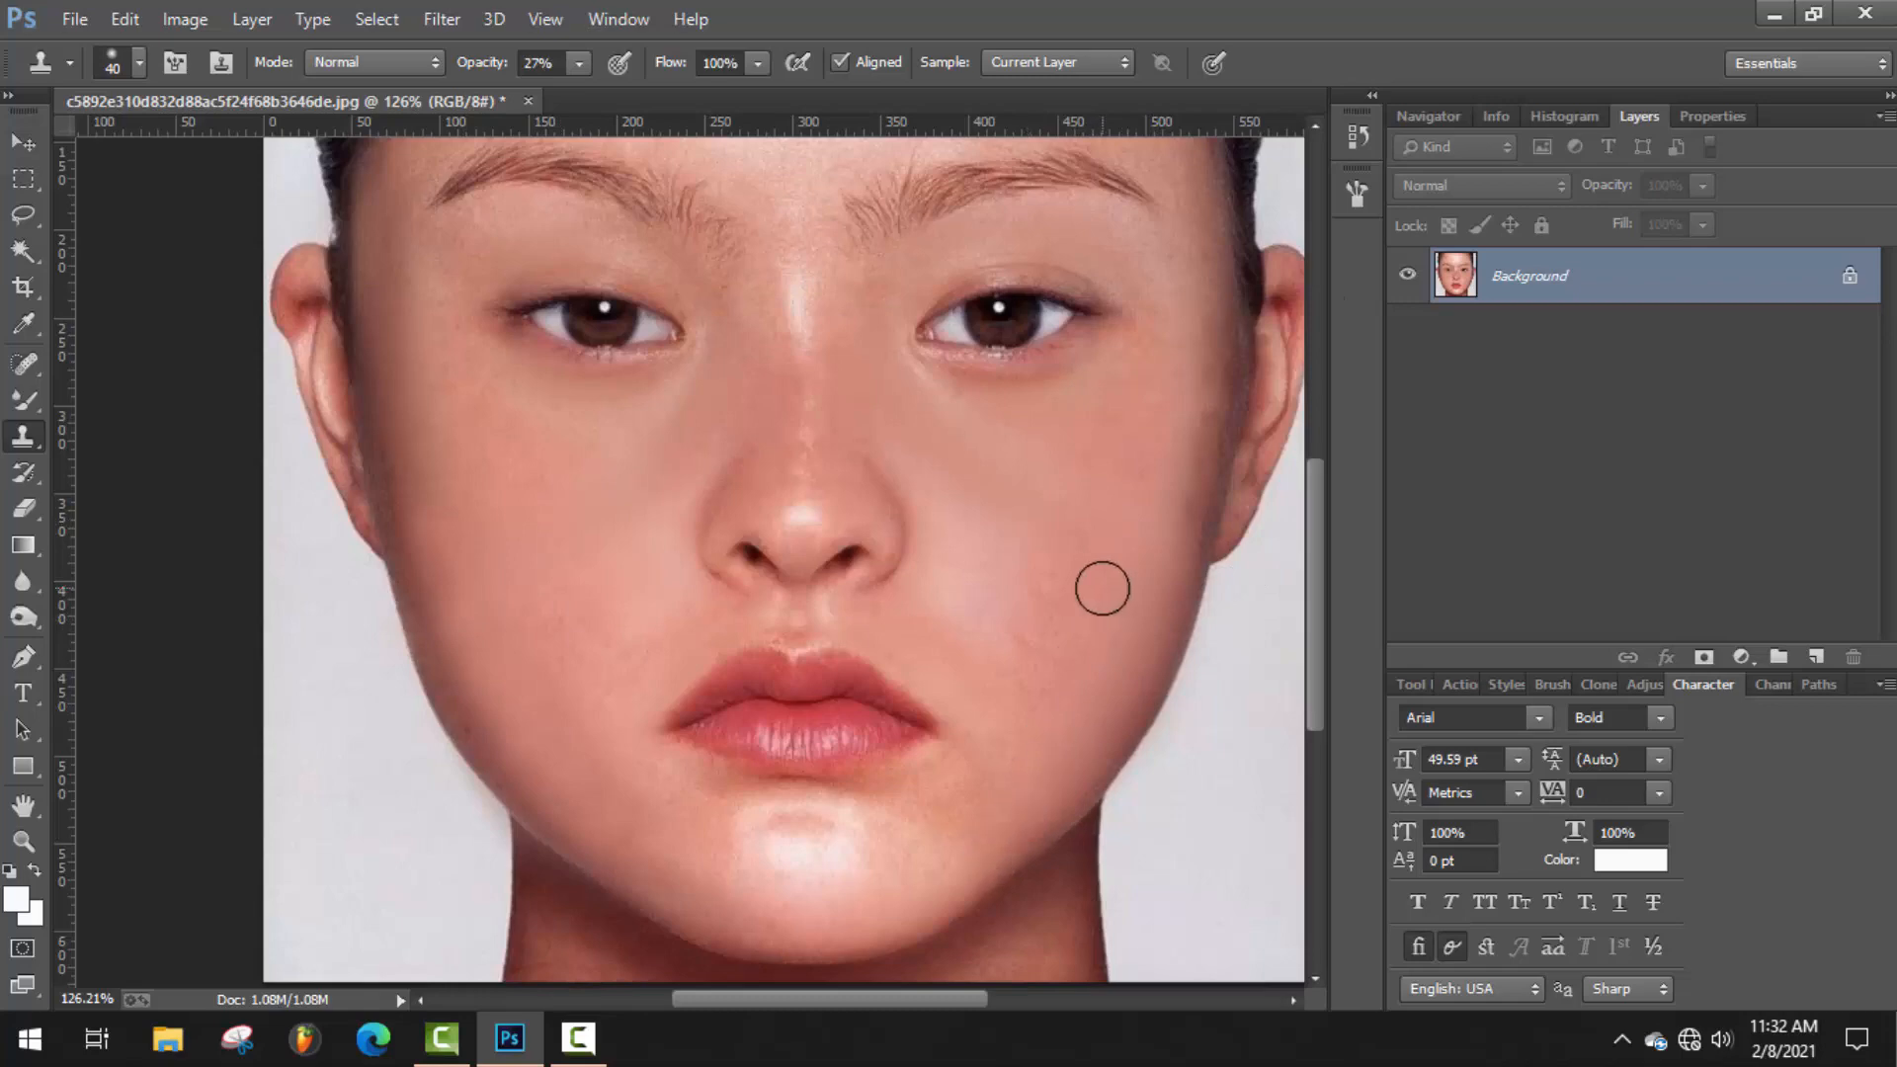
scroll(1033, 580, down, 2)
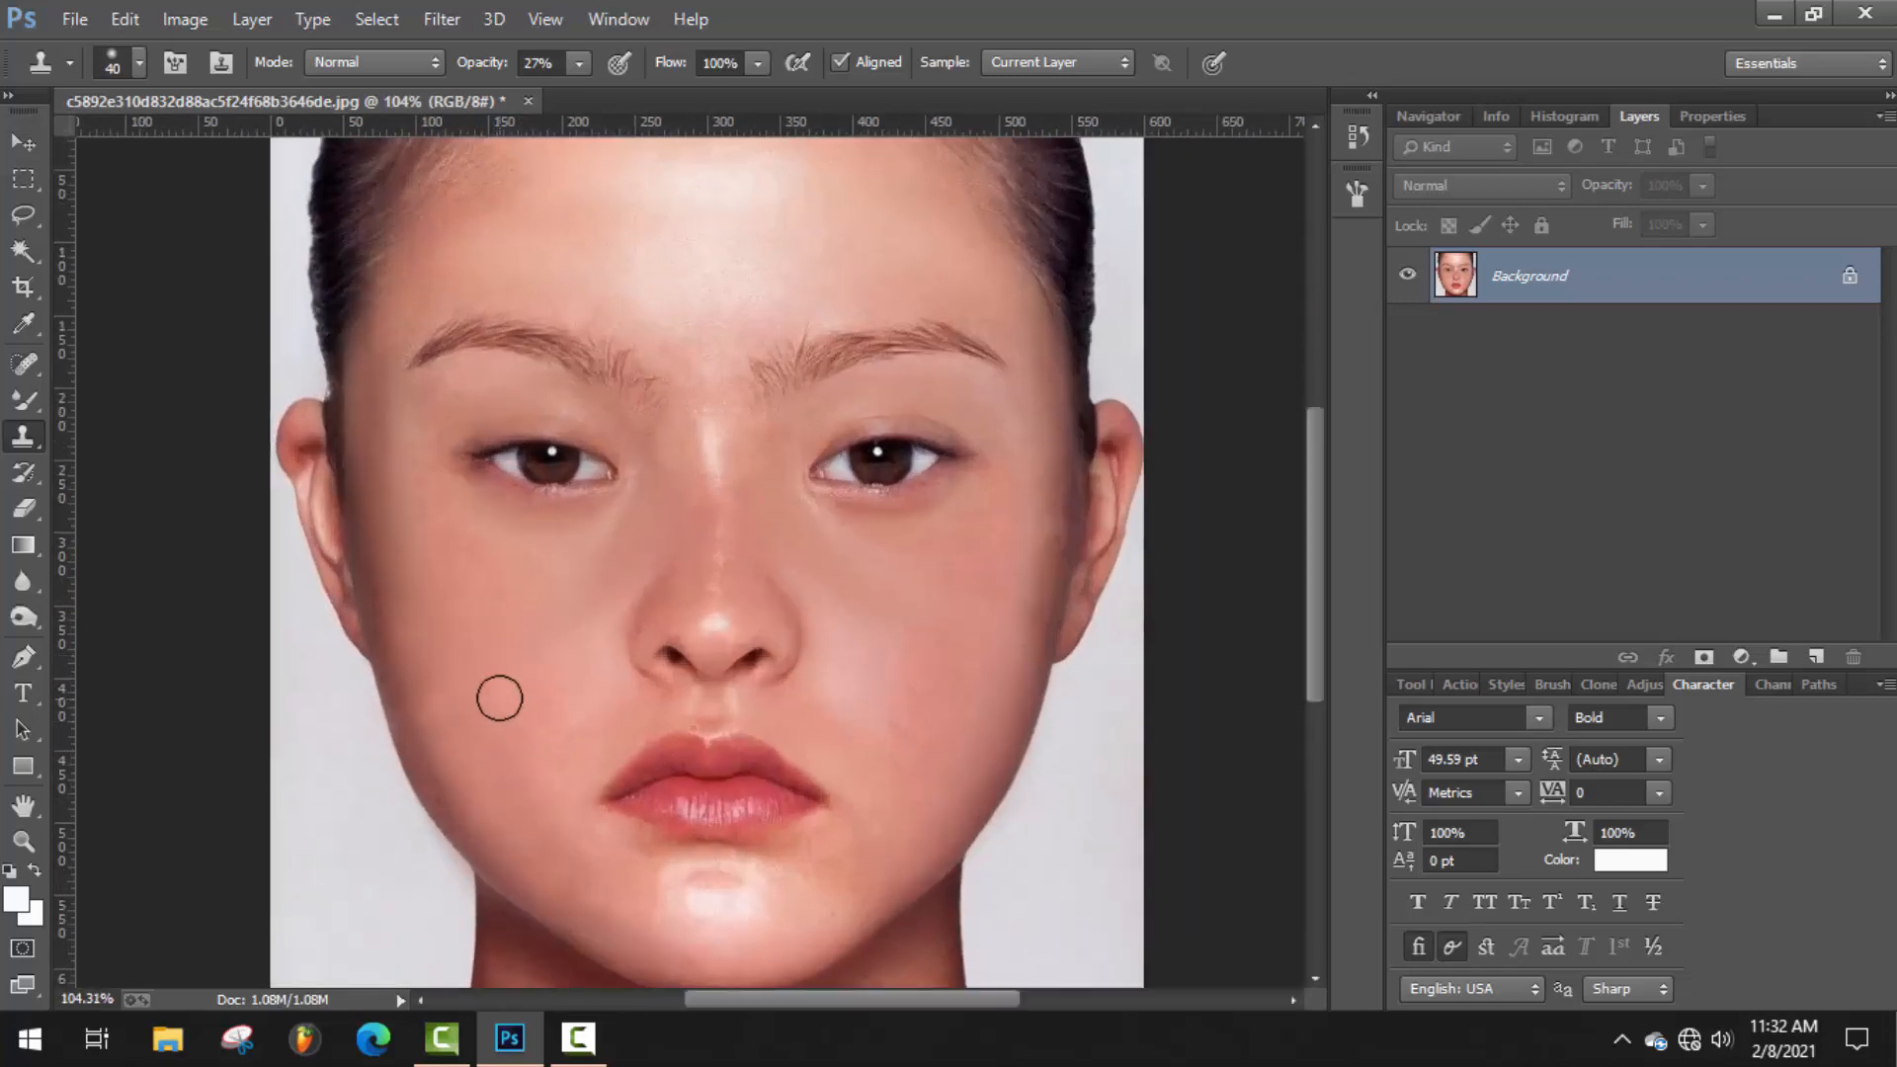
scroll(583, 721, down, 2)
scroll(590, 715, up, 2)
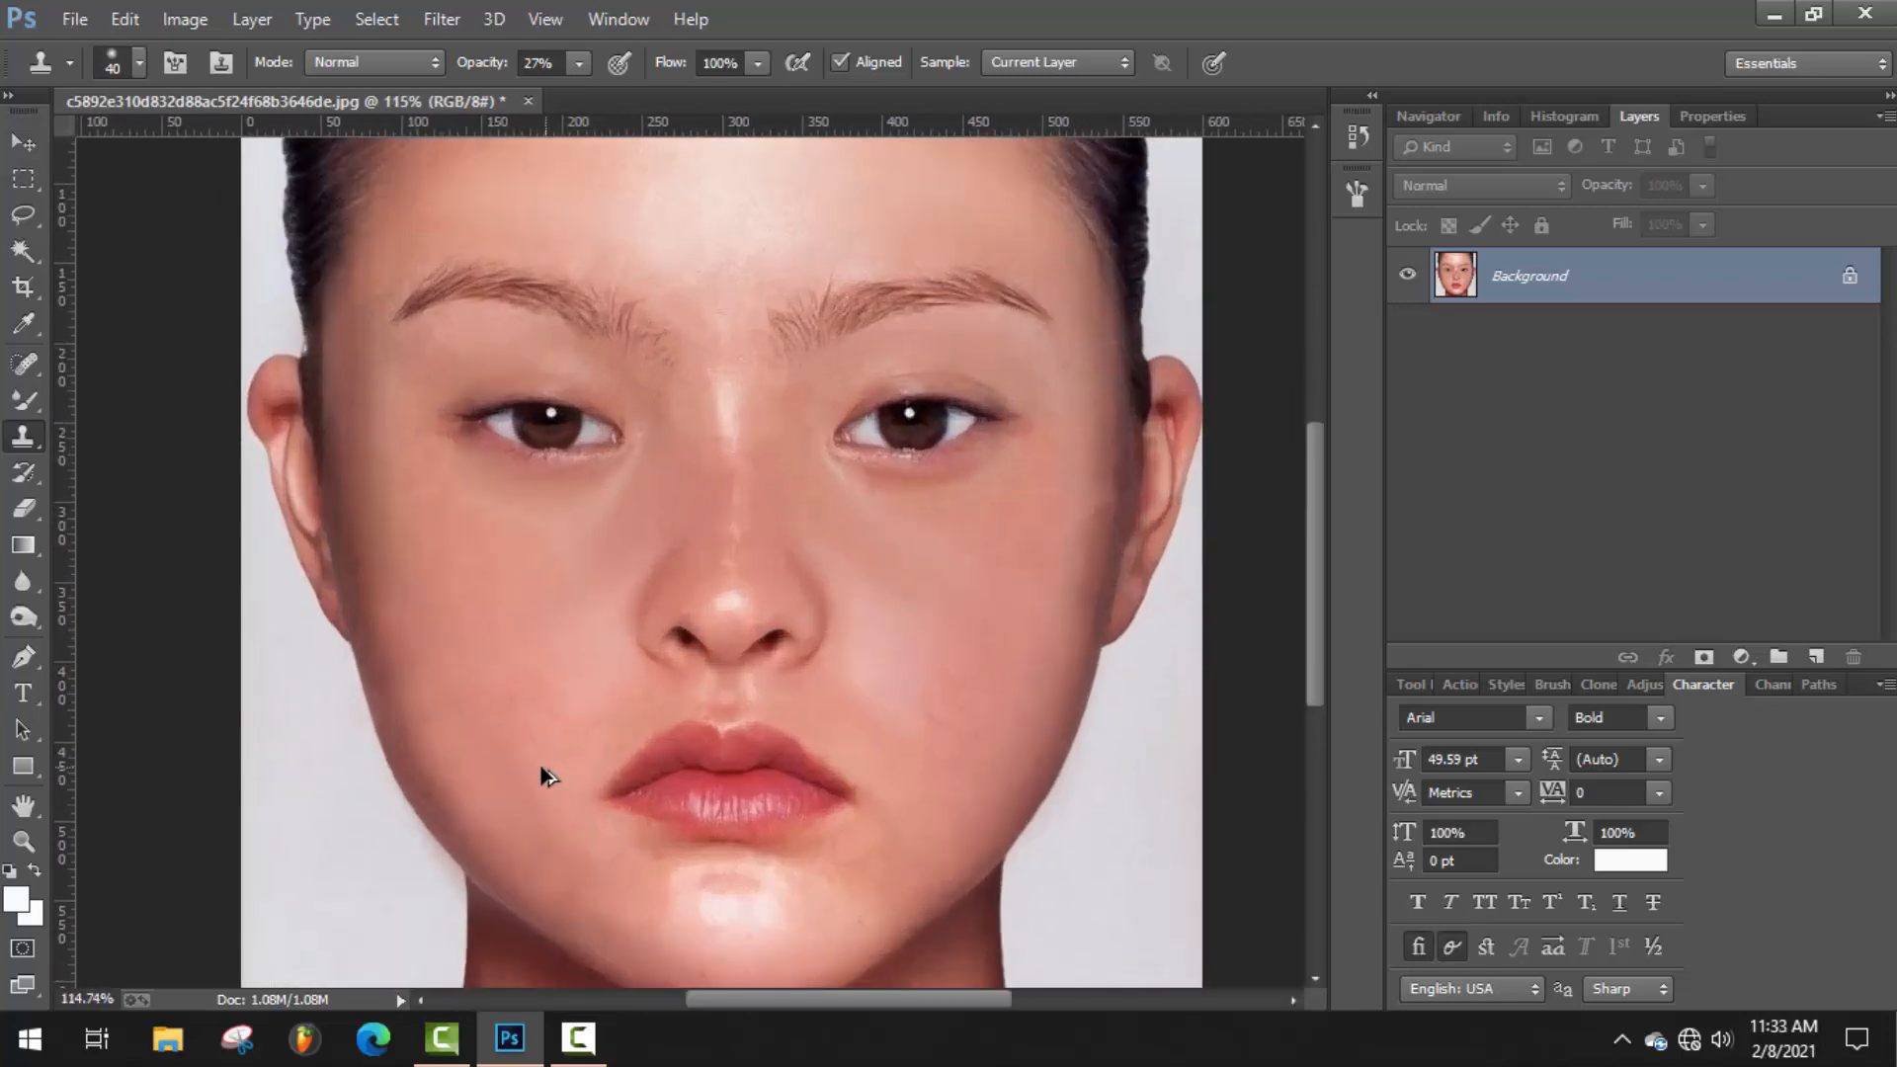
Return to the Mixer Brush at 73 px and blend the lower cheek and jaw at the image's left.
click(17, 405)
right_click(450, 773)
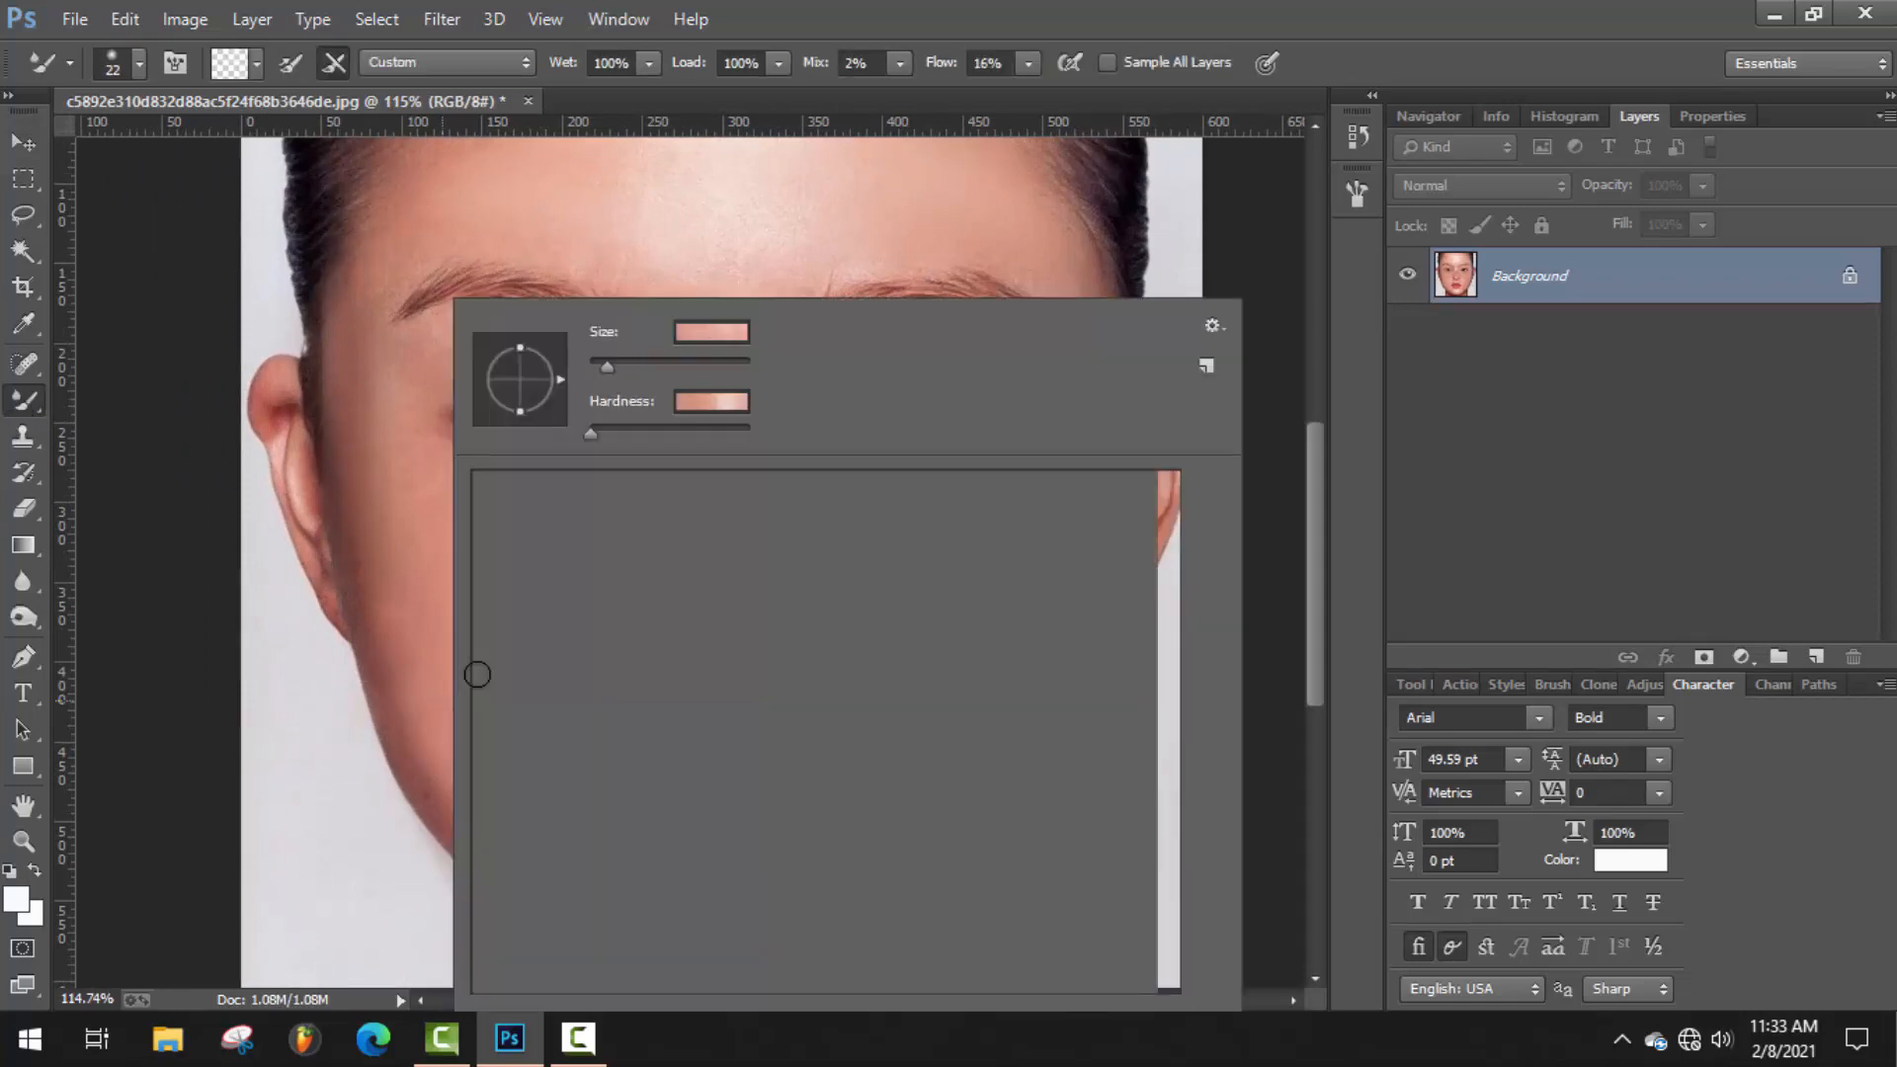
text(73)
key(Return)
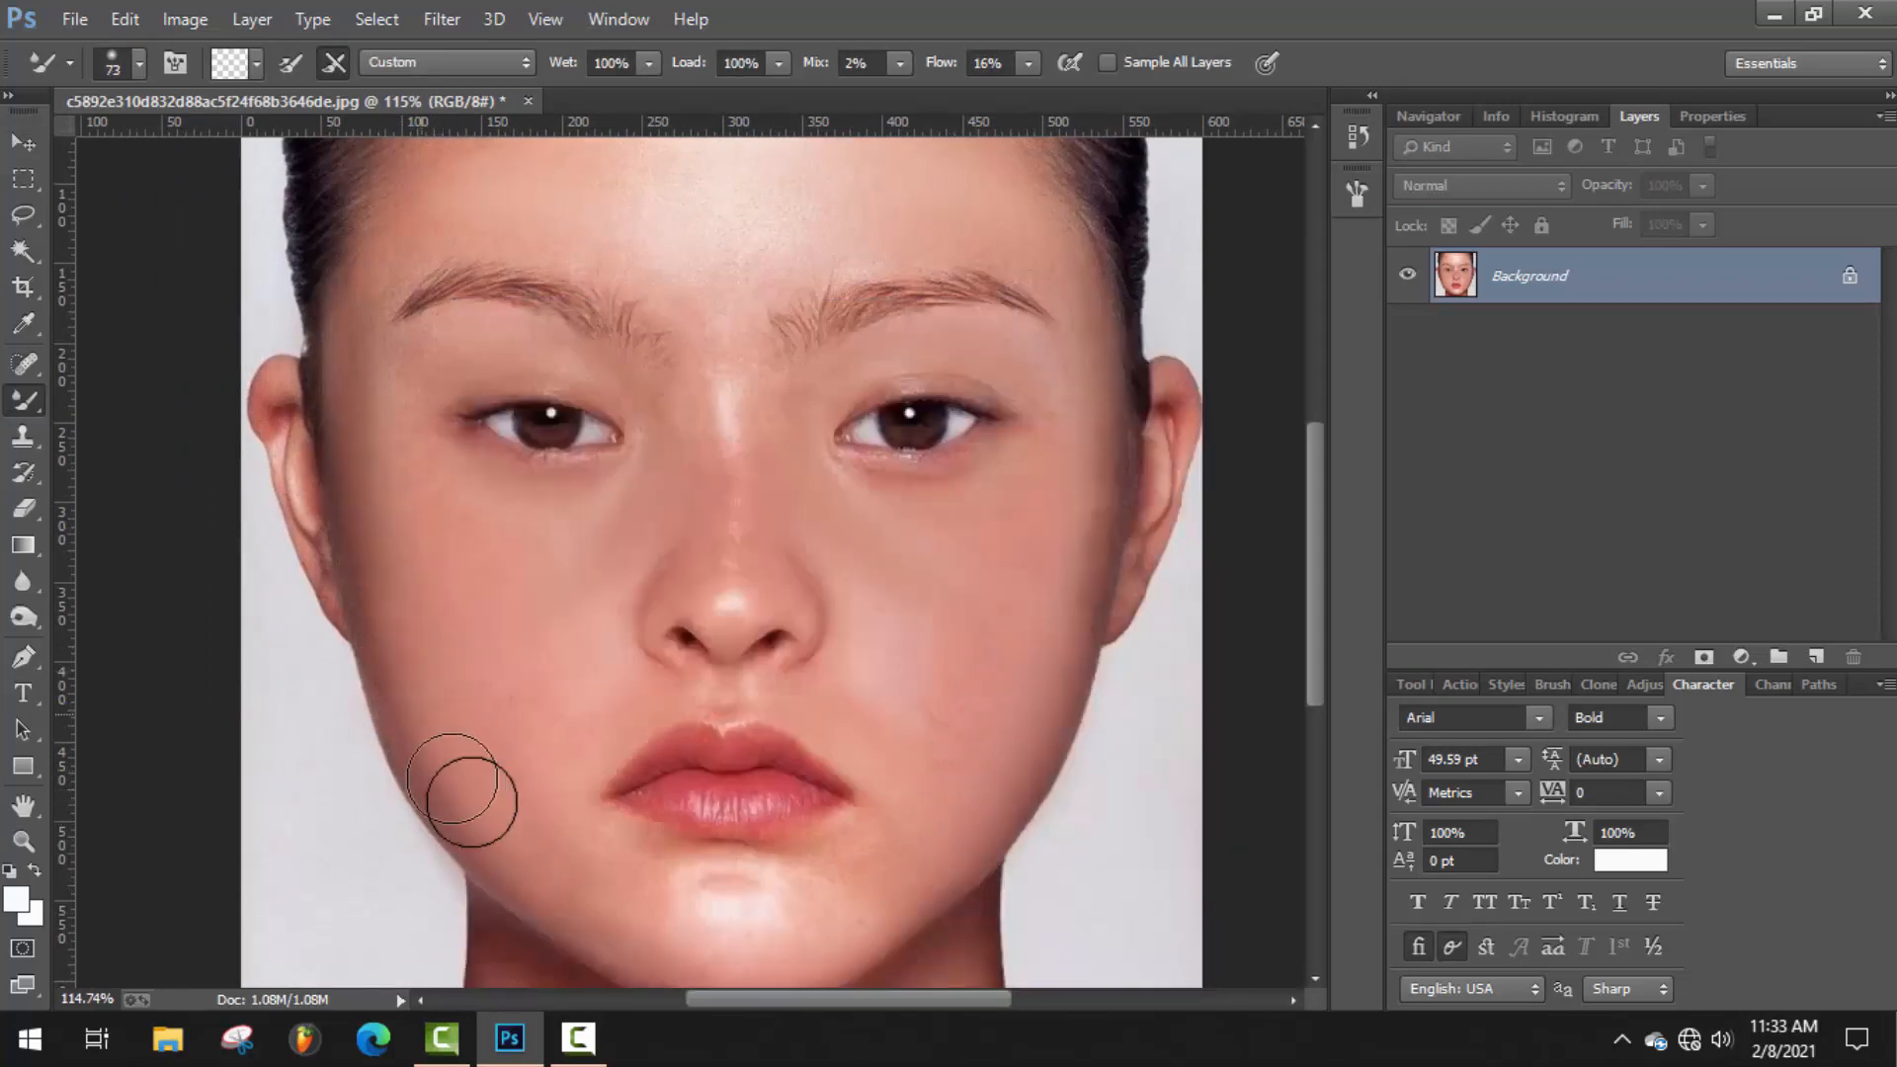
Set the Mixer Brush size to 24 px and refine the skin beside the nose and near the outer brow.
scroll(1109, 659, down, 2)
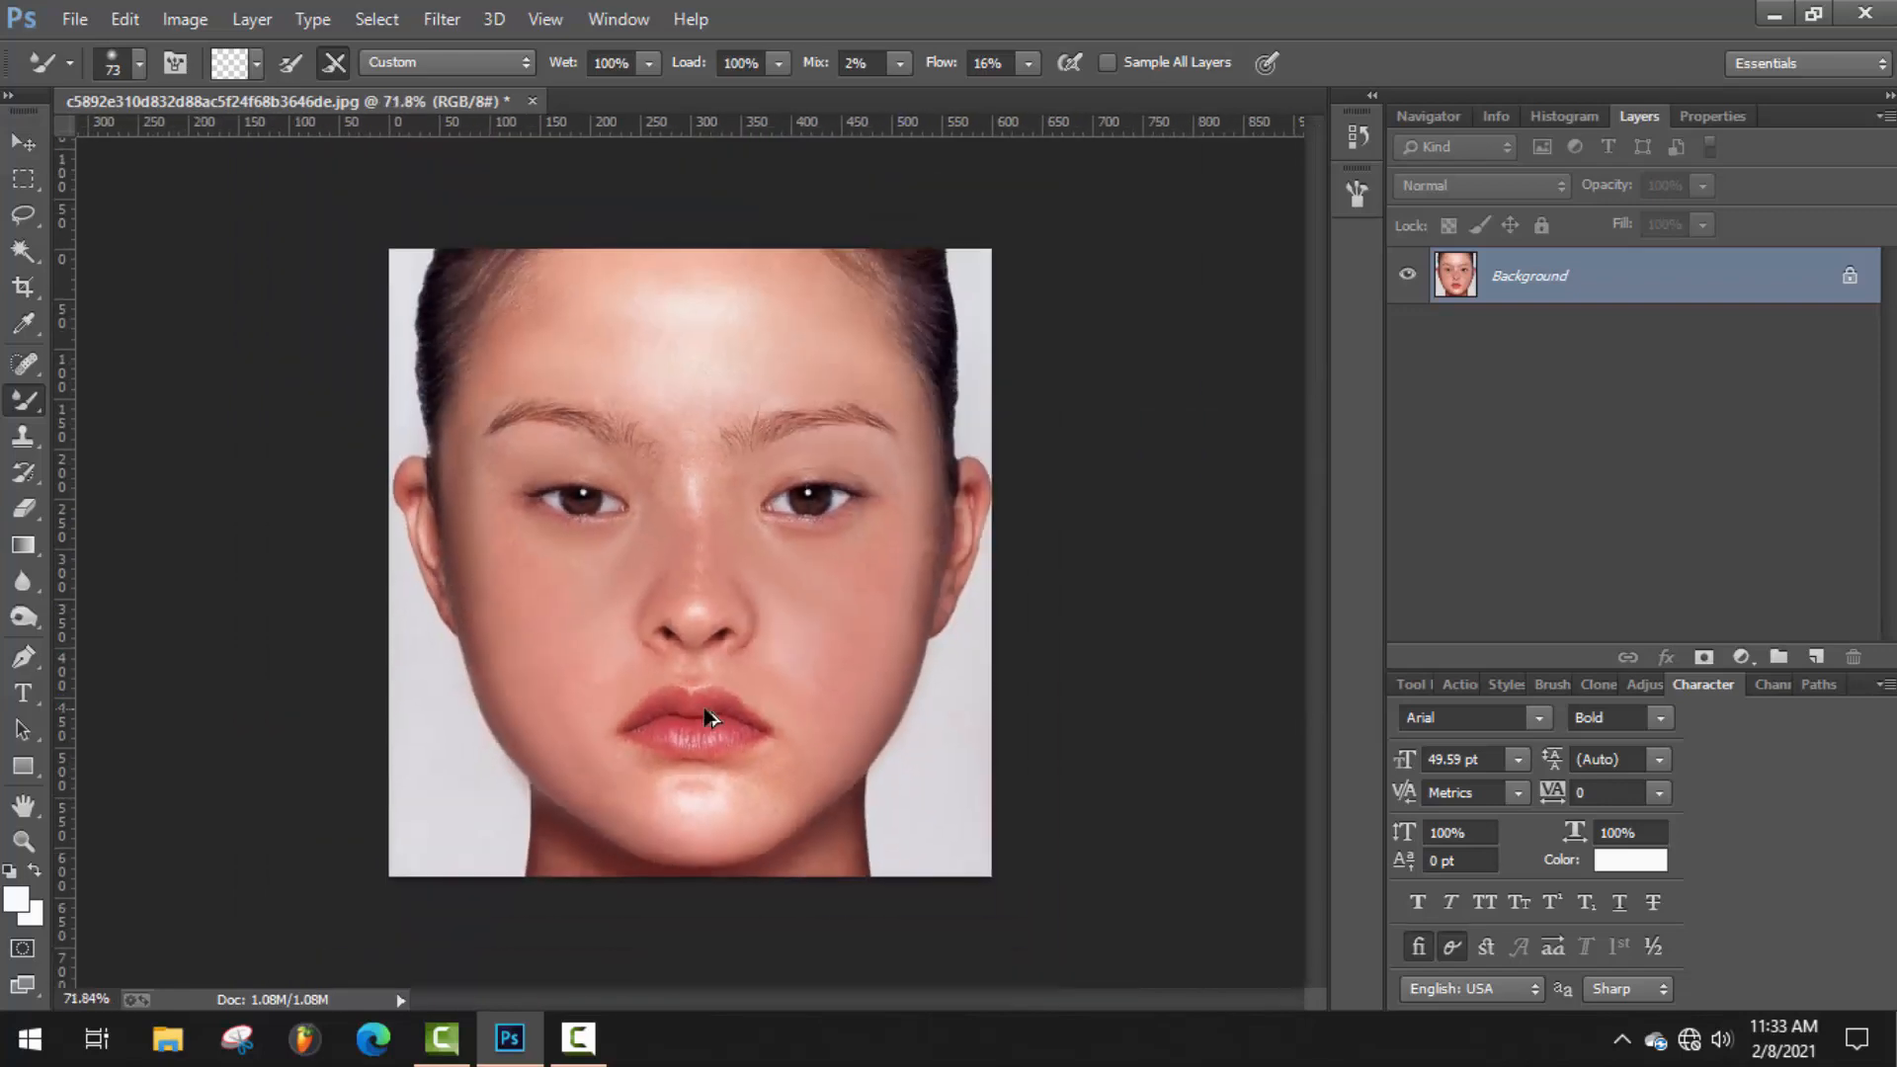
scroll(665, 678, up, 3)
scroll(665, 677, down, 3)
scroll(691, 592, up, 1)
right_click(772, 499)
key(bracketleft)
key(bracketleft)
key(bracketleft)
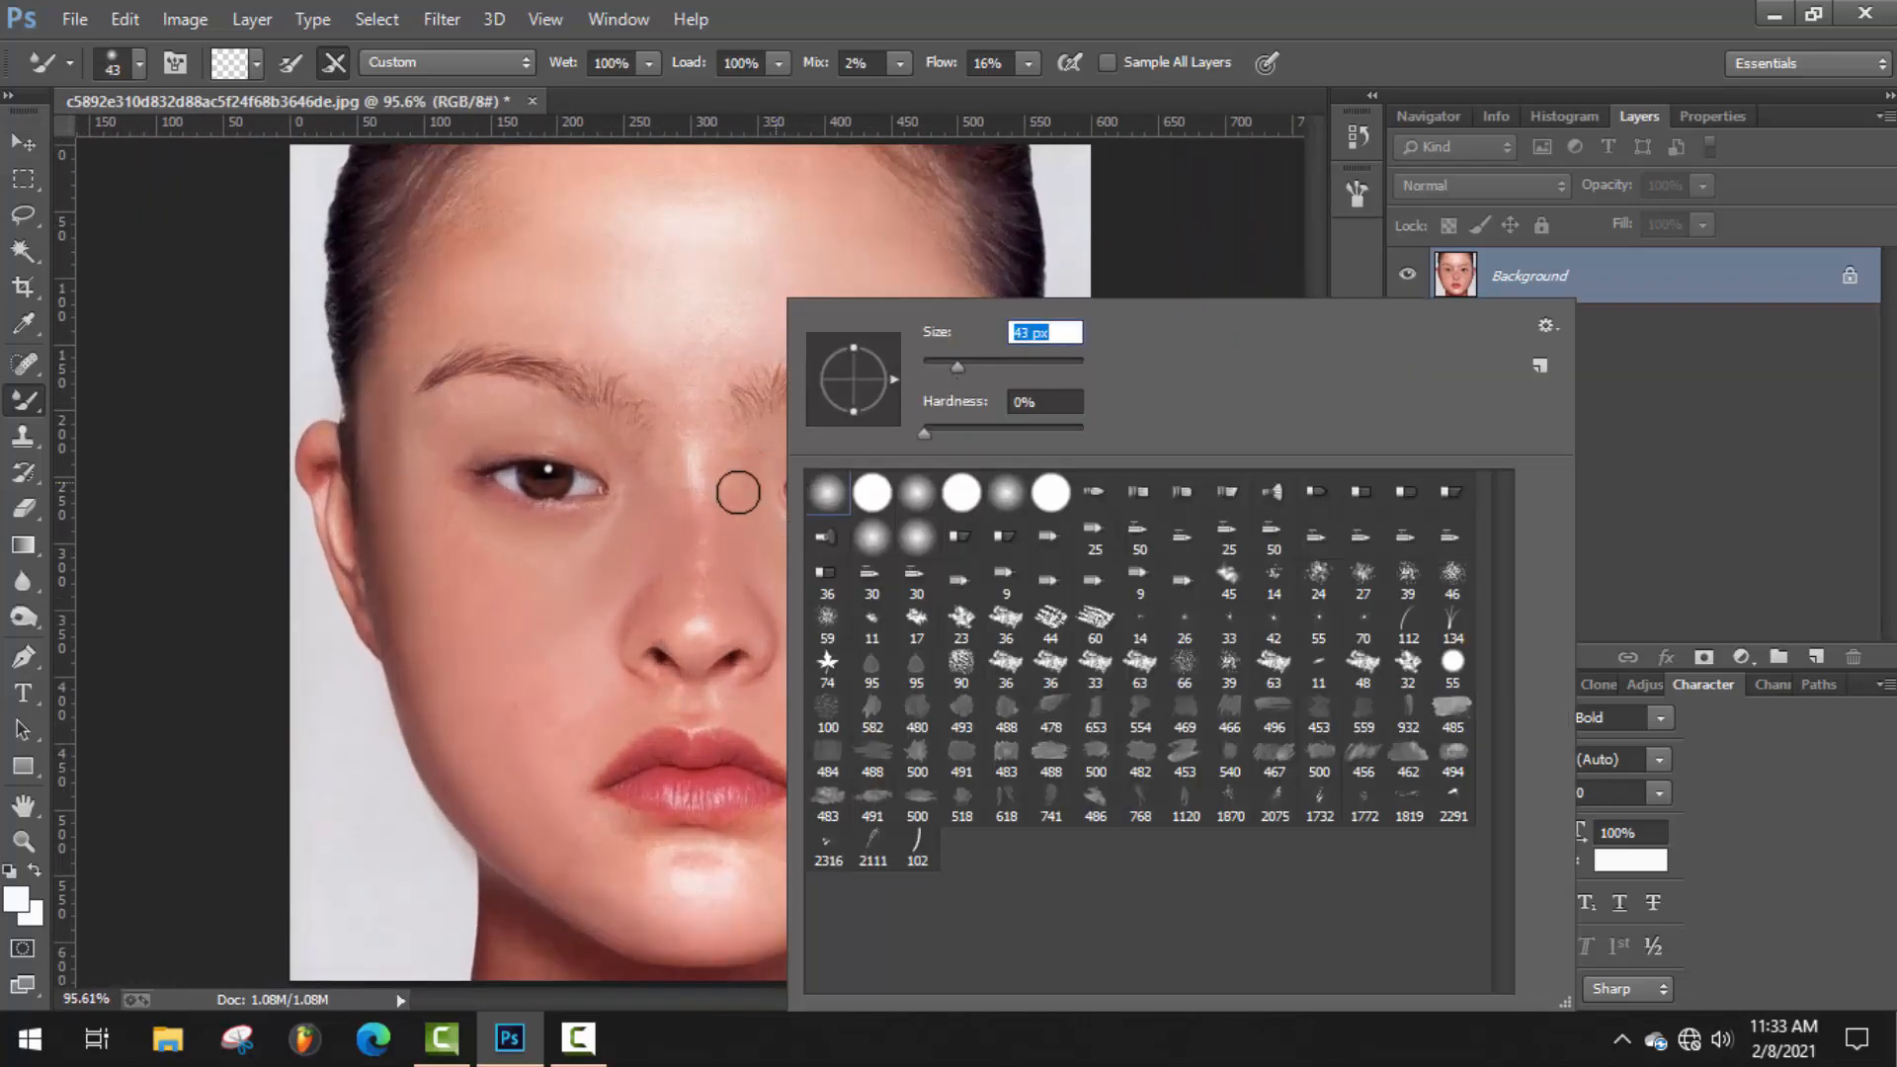
key(Return)
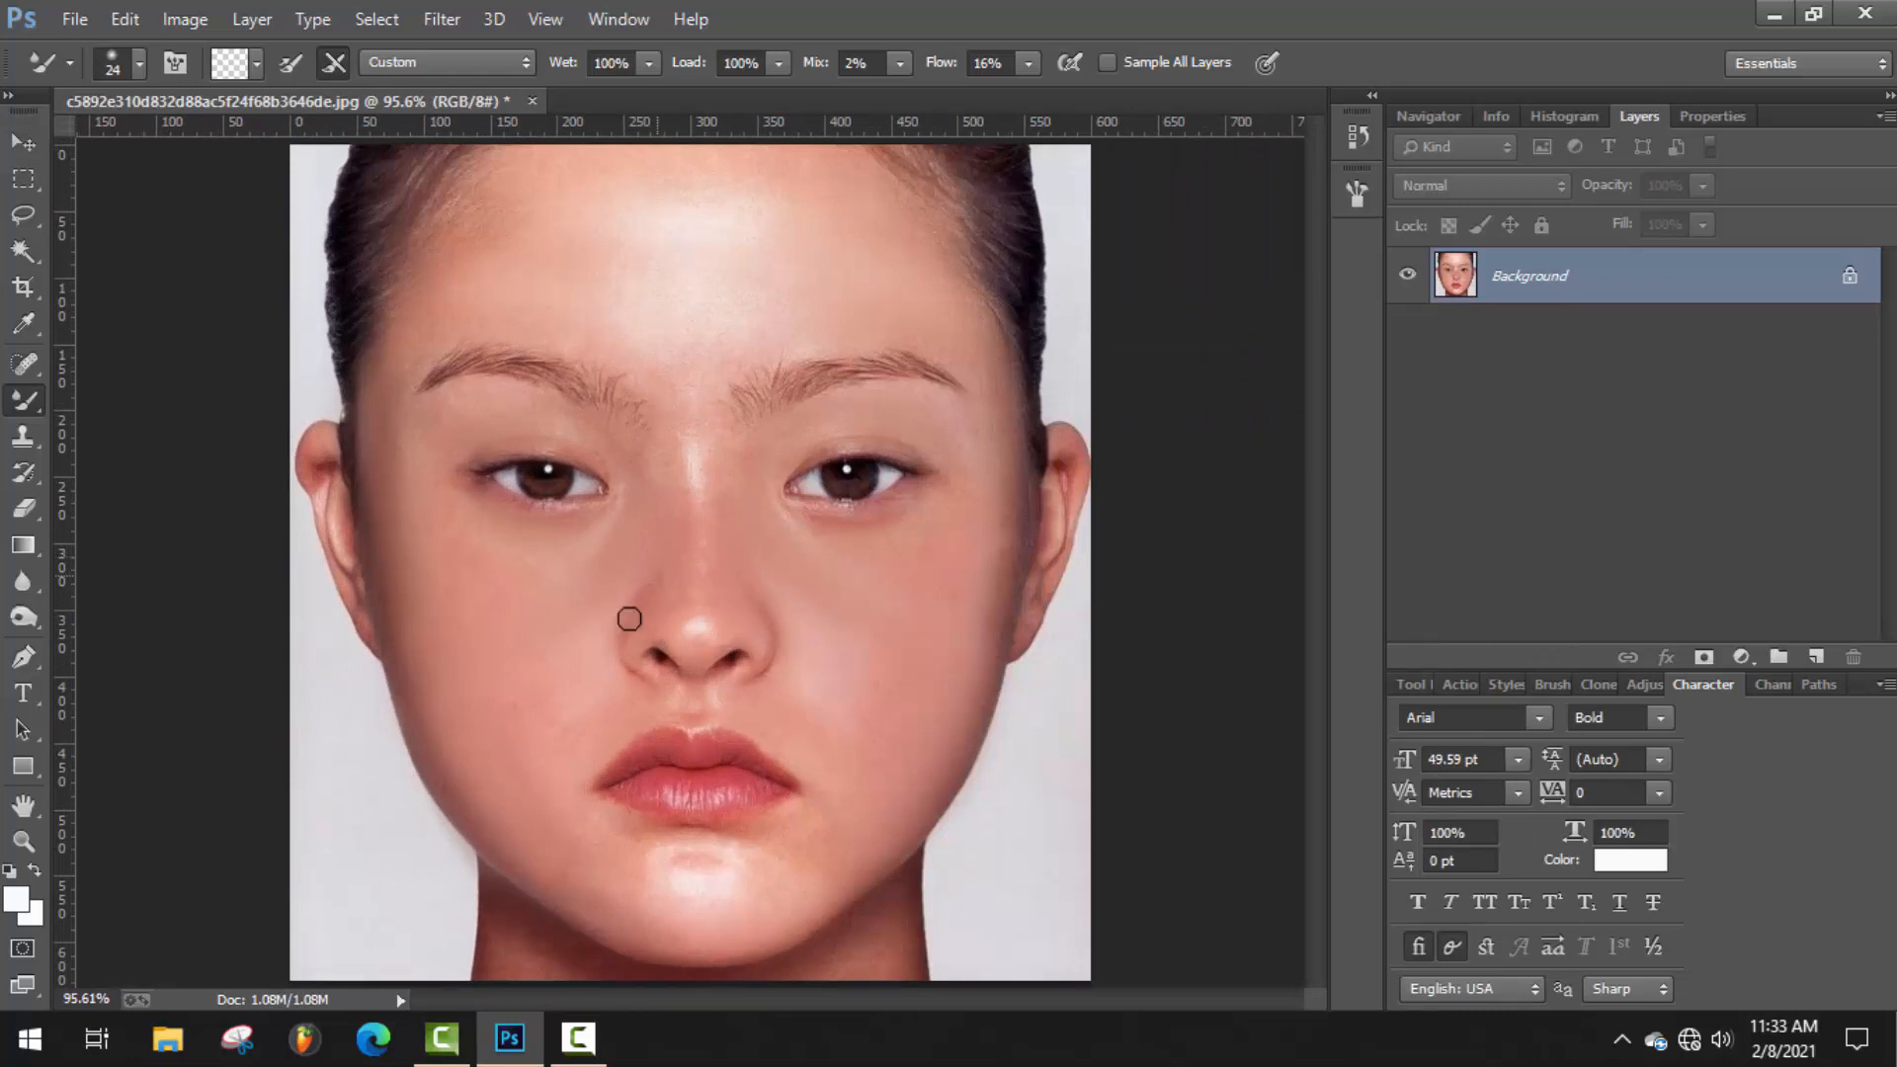
scroll(843, 653, up, 2)
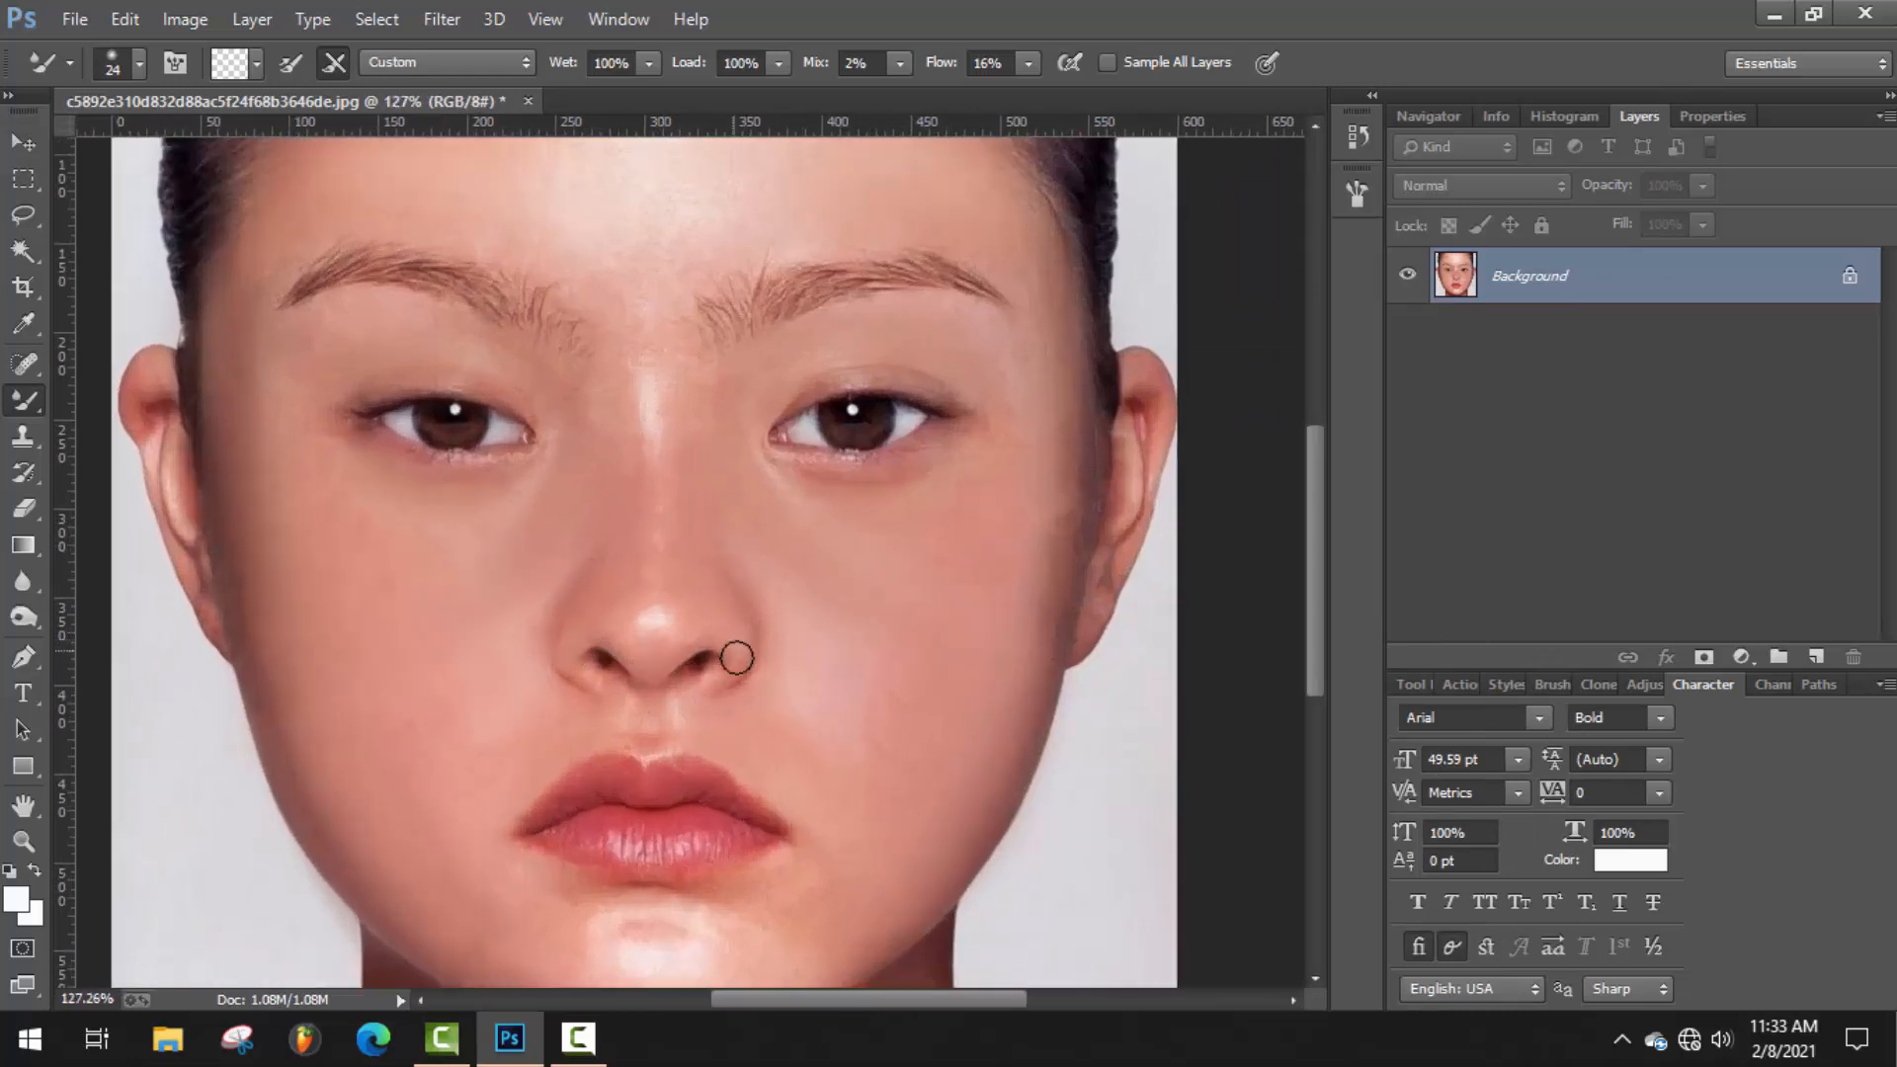
scroll(736, 657, down, 3)
scroll(672, 633, up, 2)
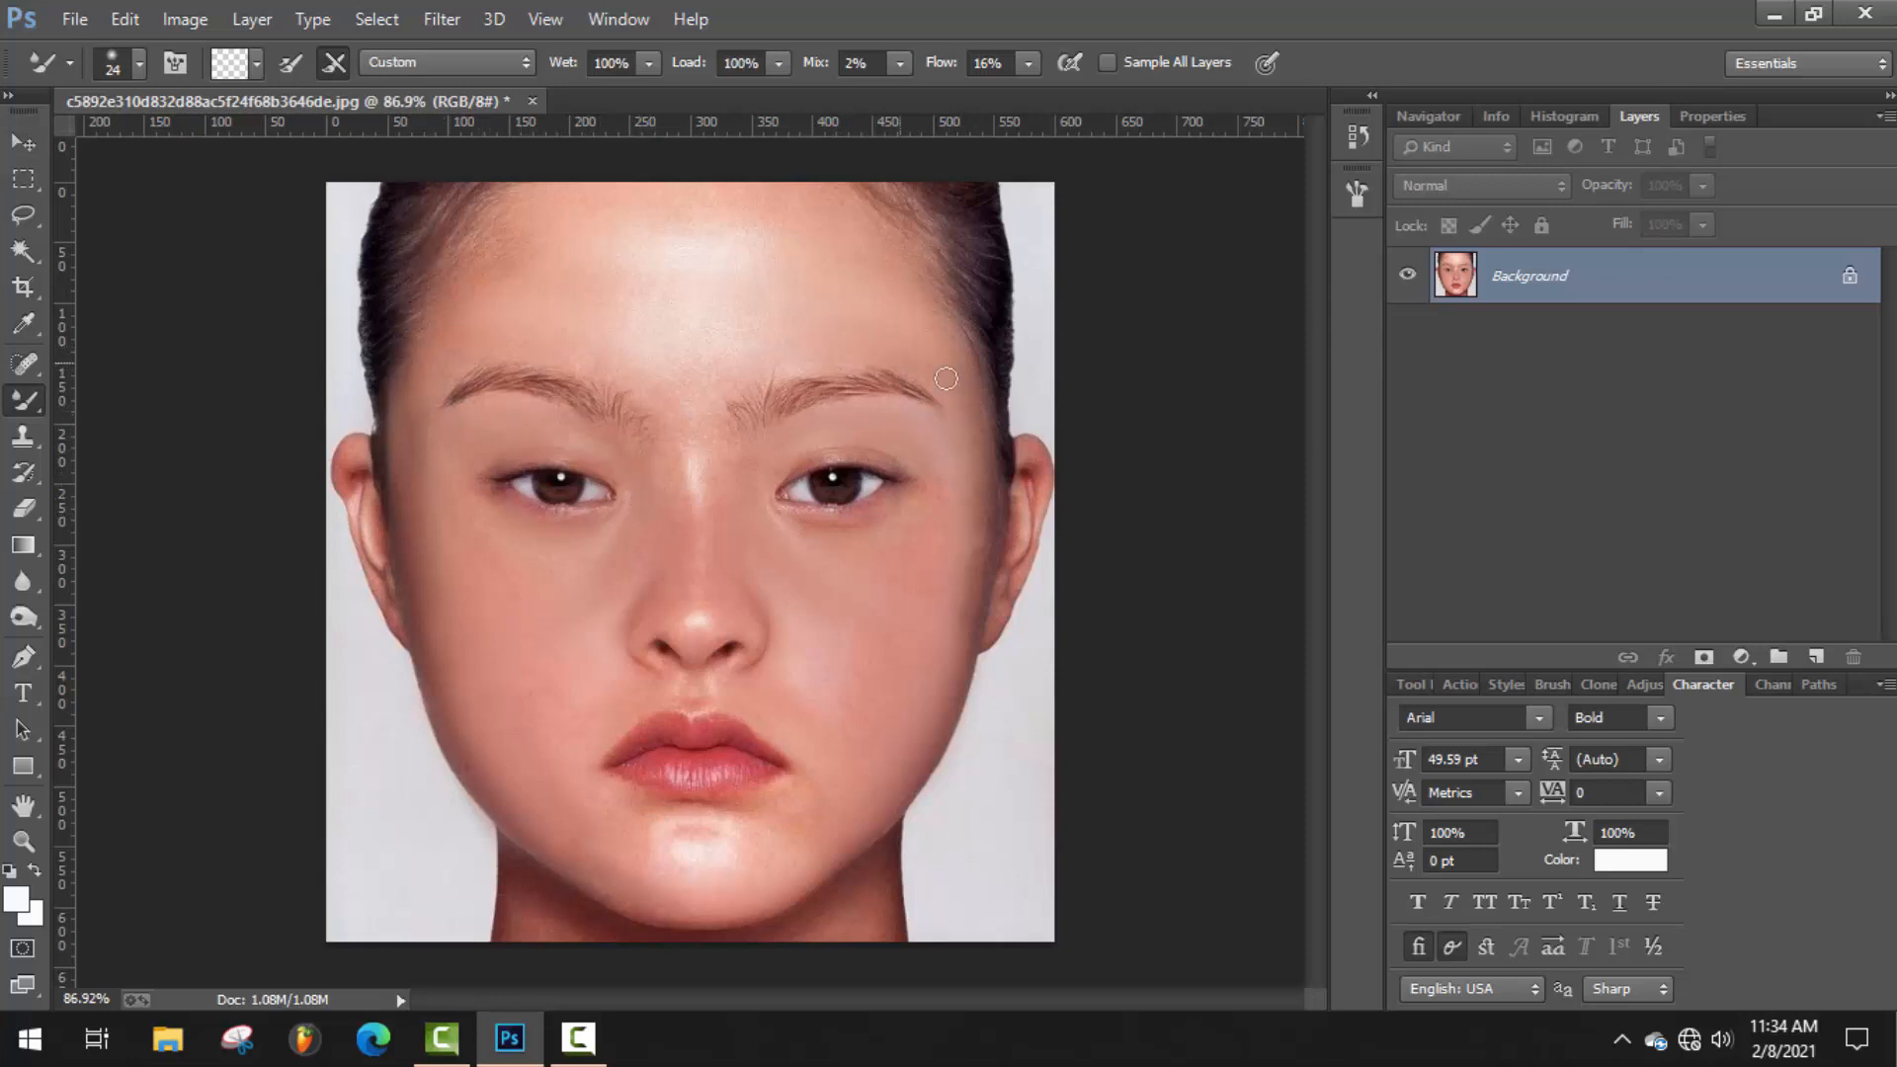
Set the Mixer Brush size to 97 px and blend the broad areas of cheek skin.
scroll(868, 530, down, 2)
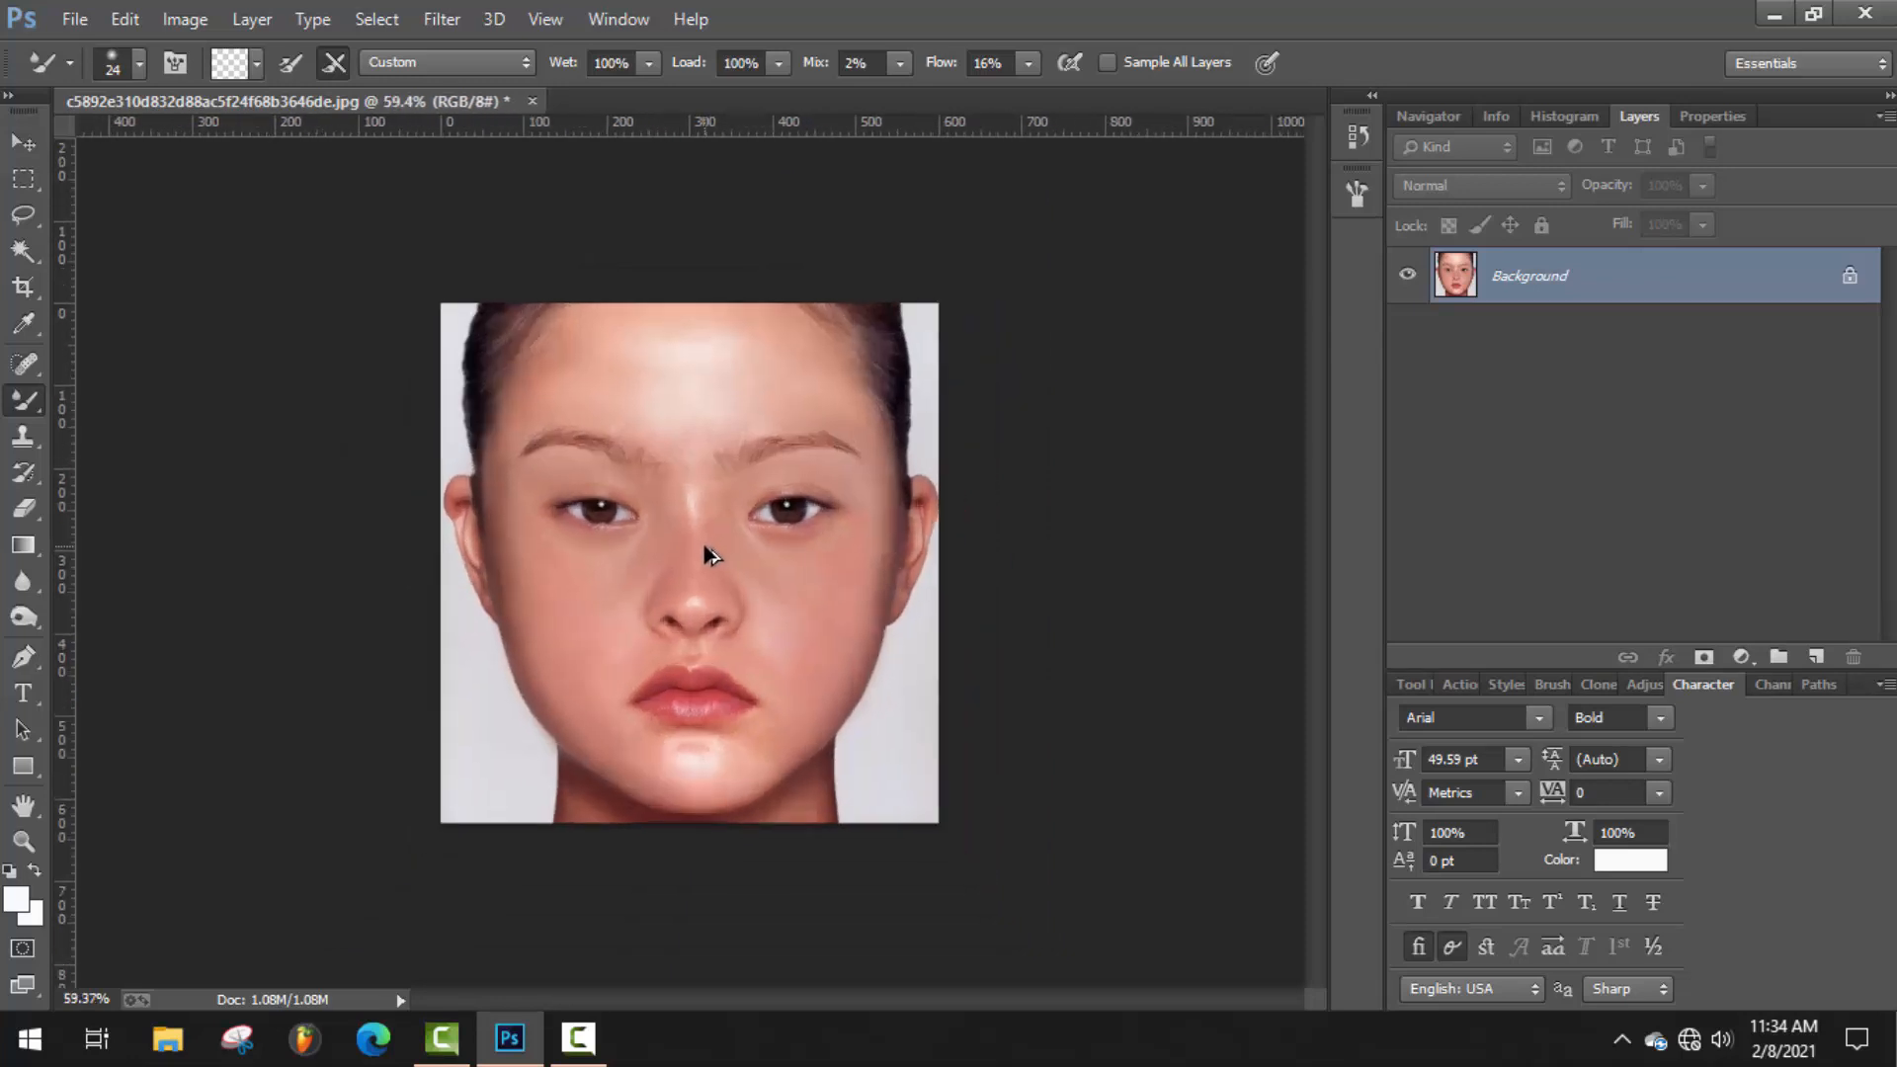
scroll(605, 678, up, 1)
right_click(583, 672)
key(Return)
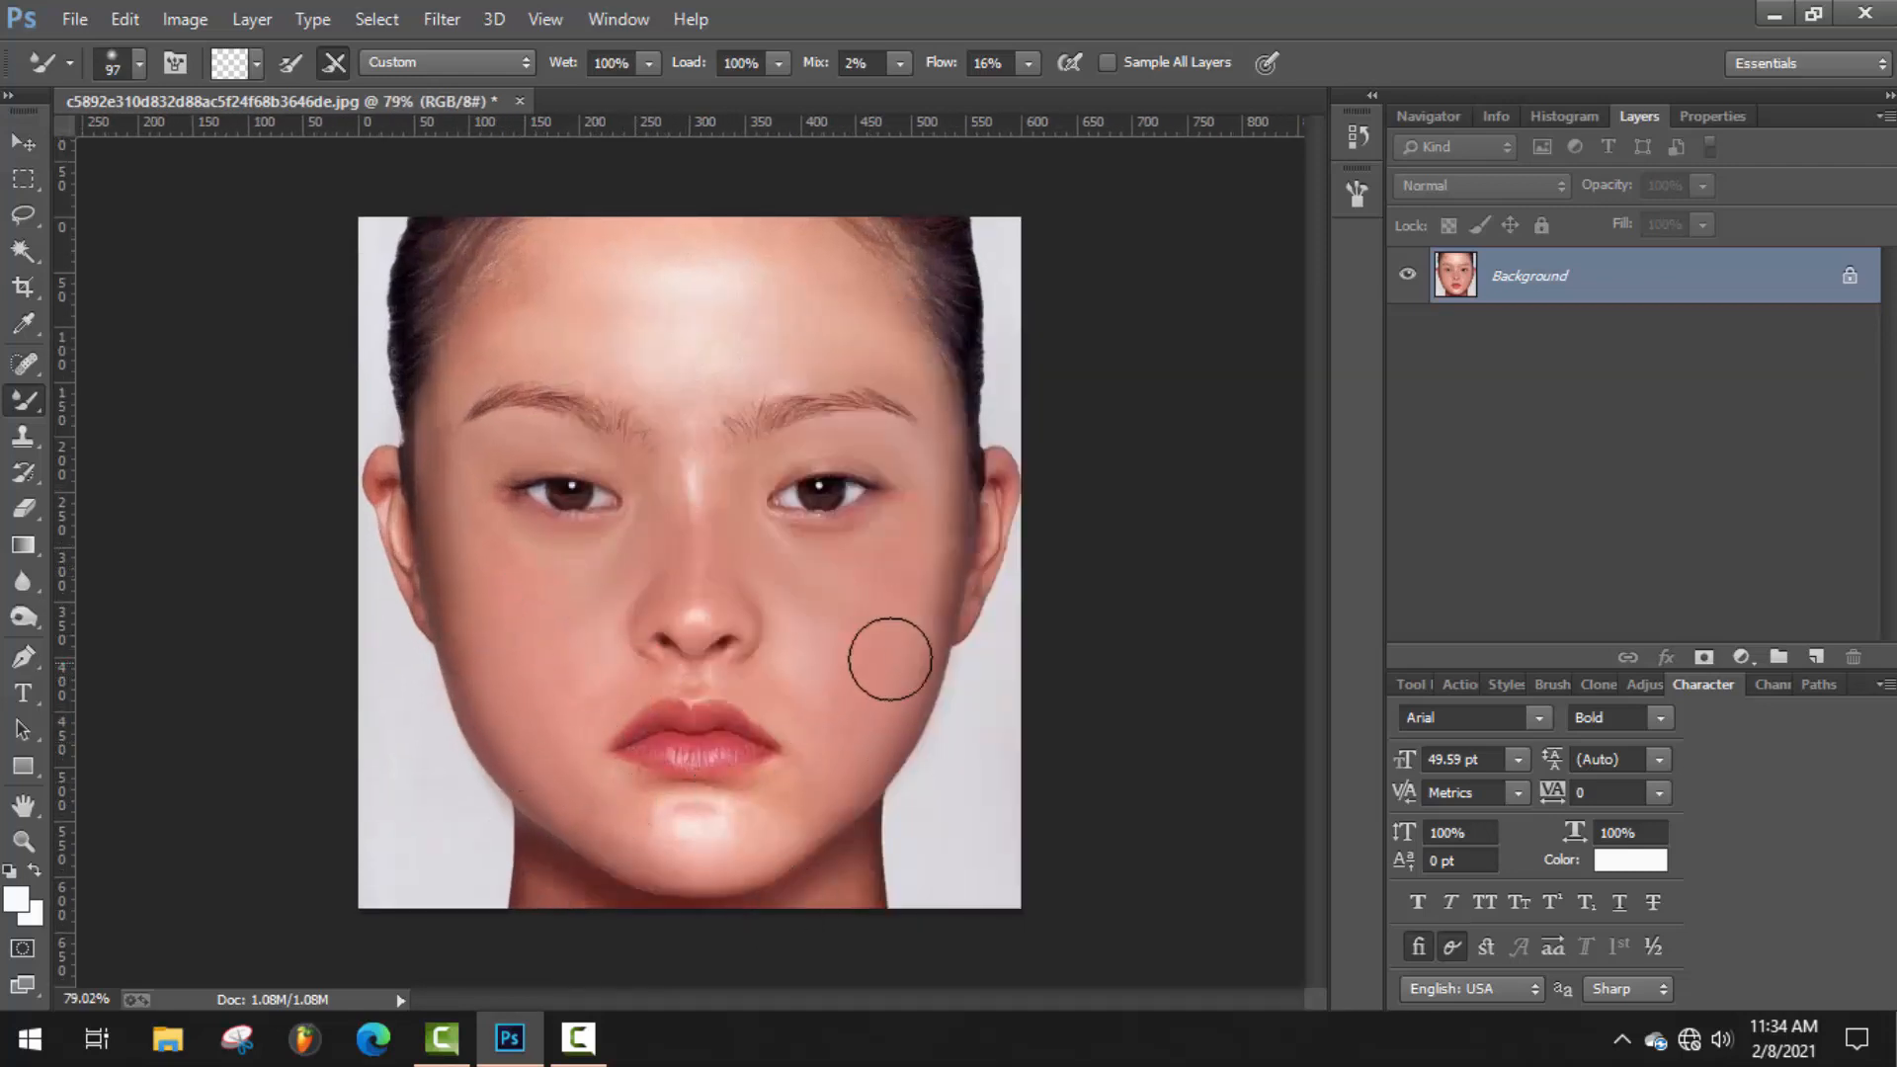
scroll(894, 660, down, 1)
scroll(413, 726, up, 1)
Reduce the Mixer Brush size to 48 px and smooth the remaining uneven skin on the cheeks and sides of the face.
right_click(583, 301)
text(48)
key(Return)
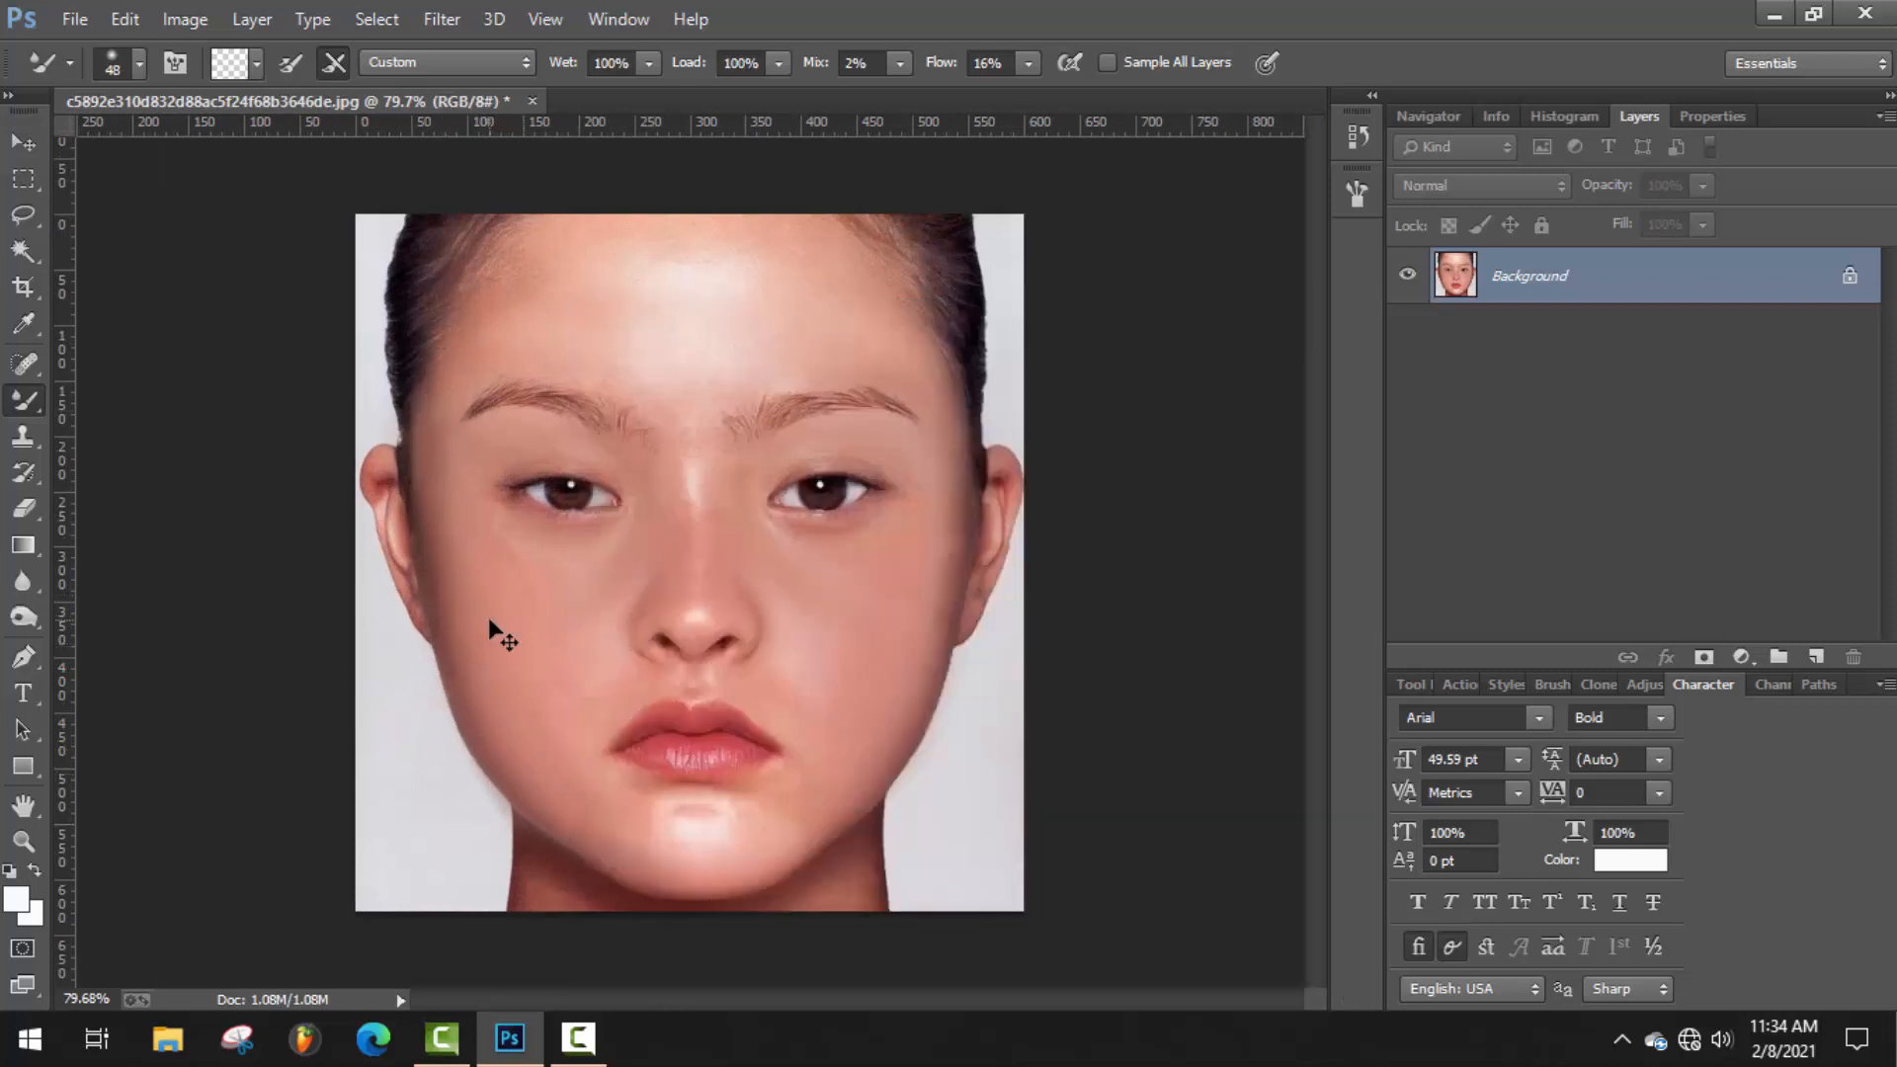
scroll(549, 796, down, 1)
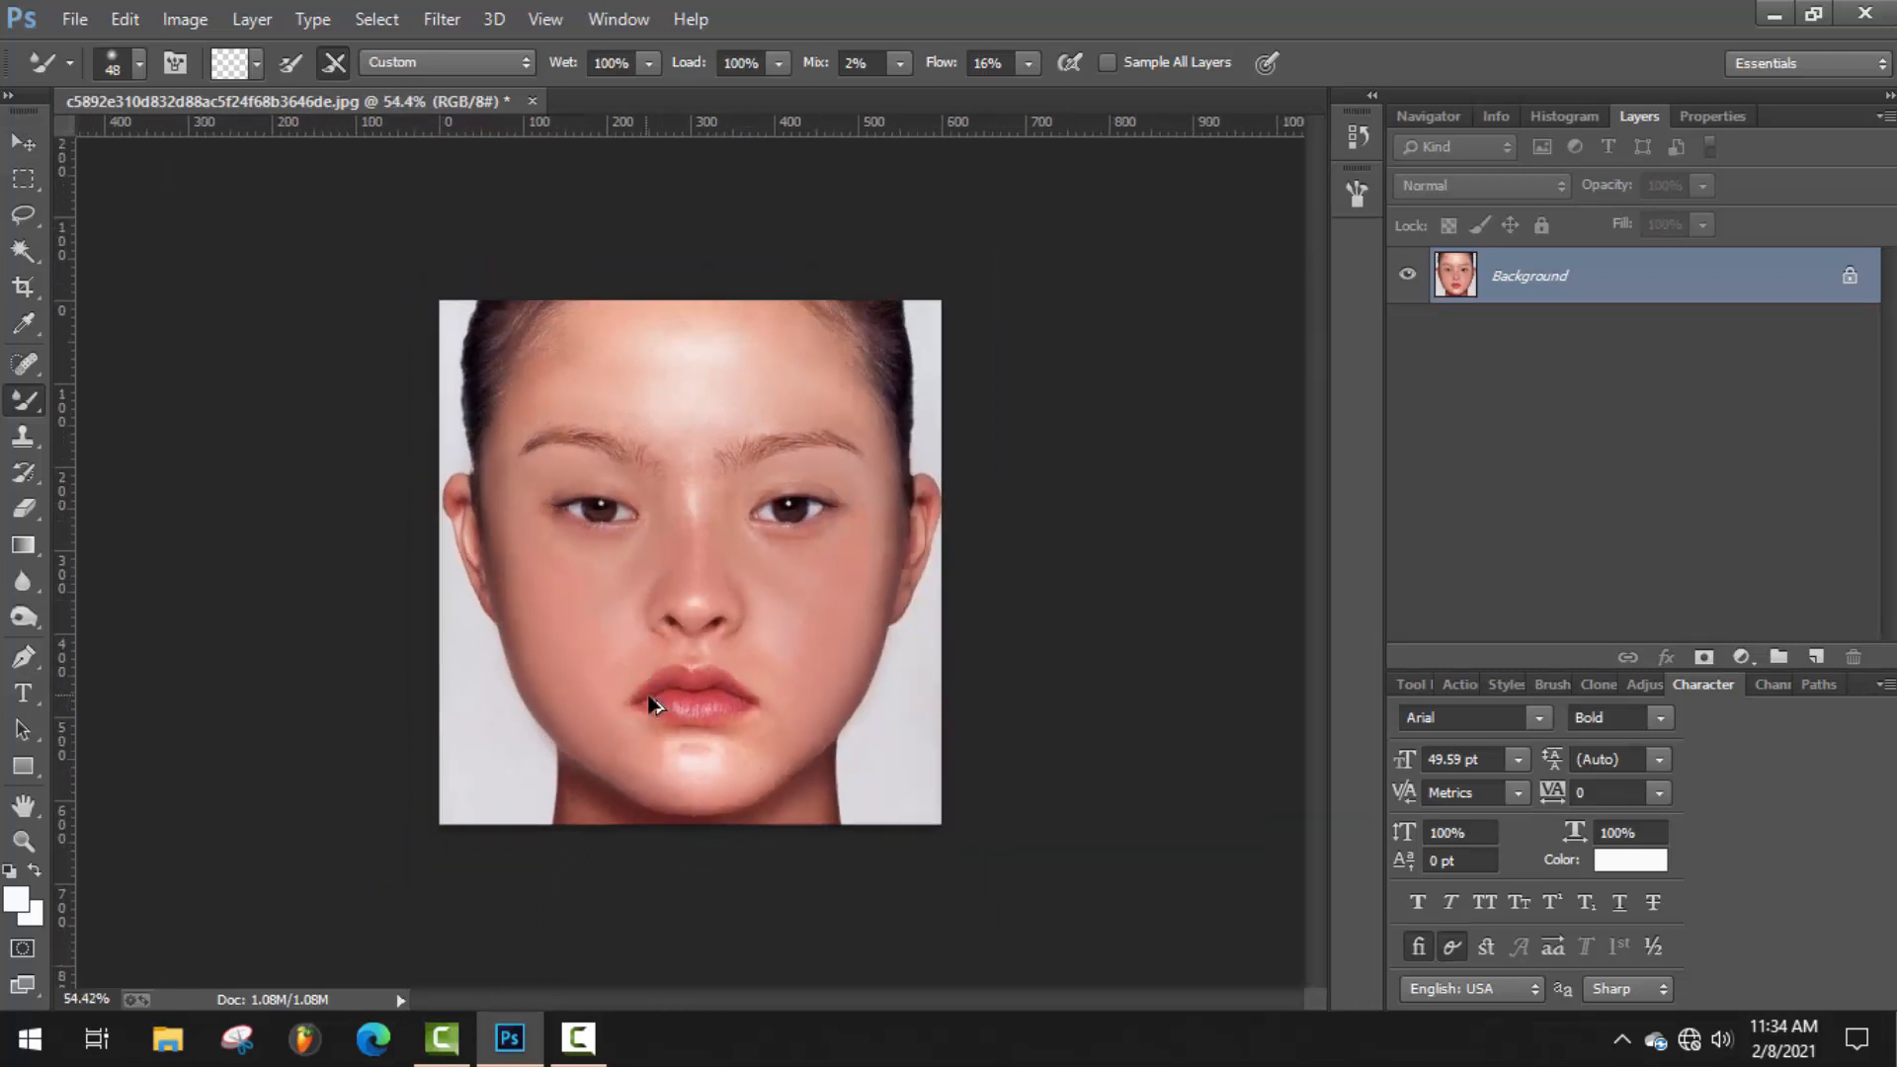
scroll(555, 656, up, 1)
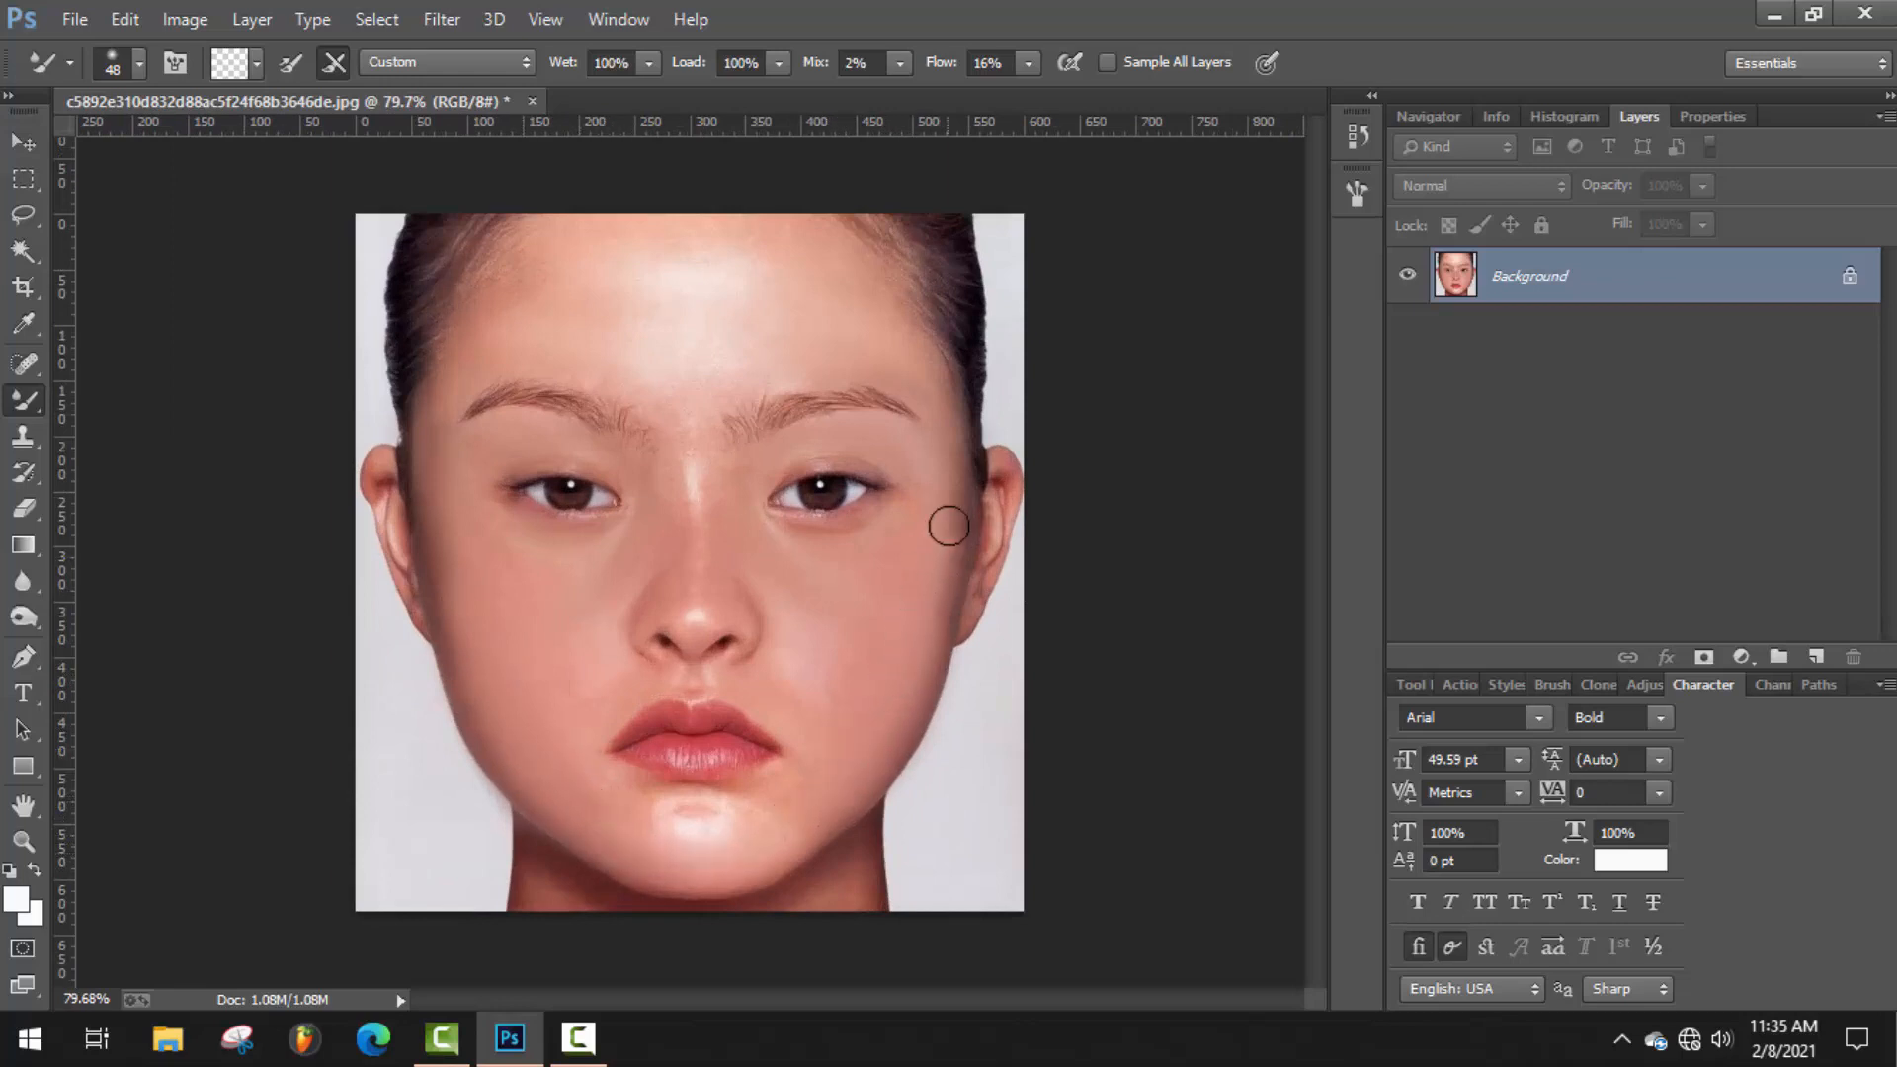
scroll(813, 707, down, 2)
scroll(796, 708, up, 3)
scroll(799, 706, down, 2)
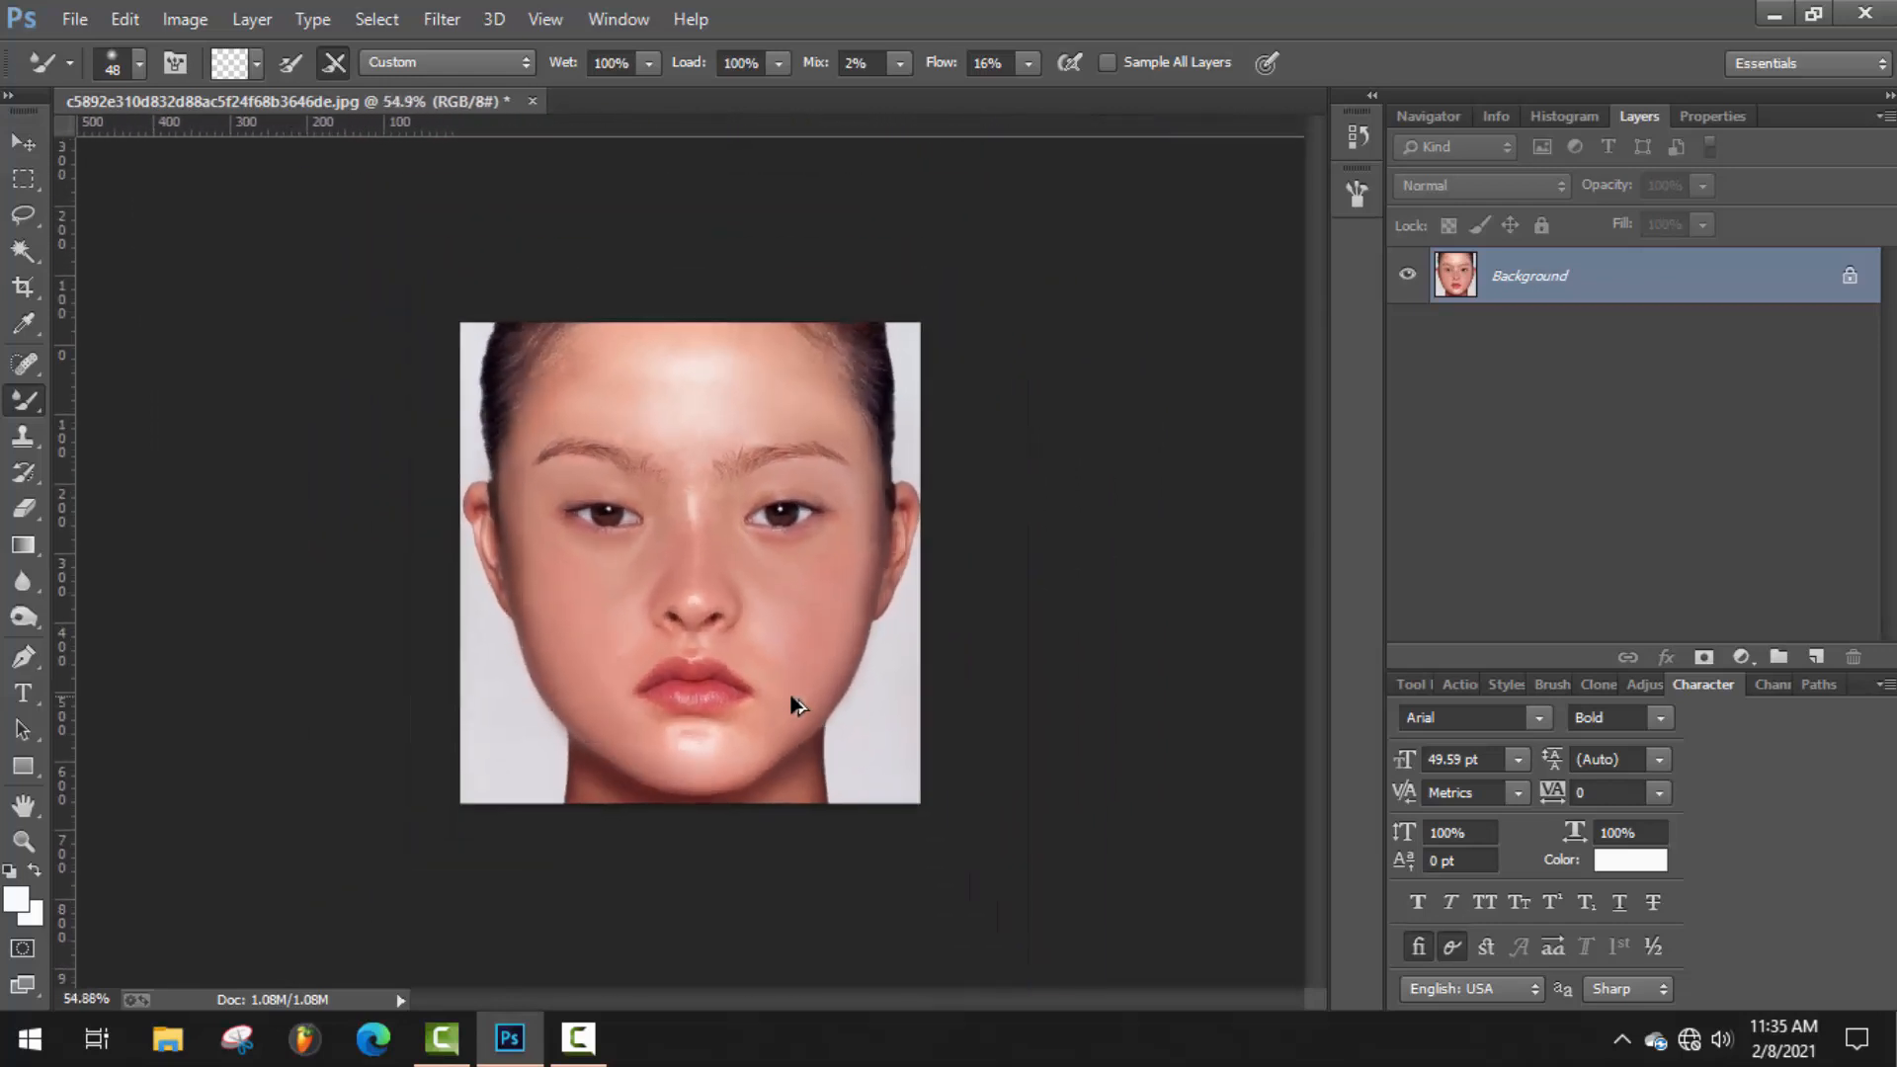
scroll(798, 705, up, 2)
scroll(799, 706, down, 1)
scroll(798, 705, up, 1)
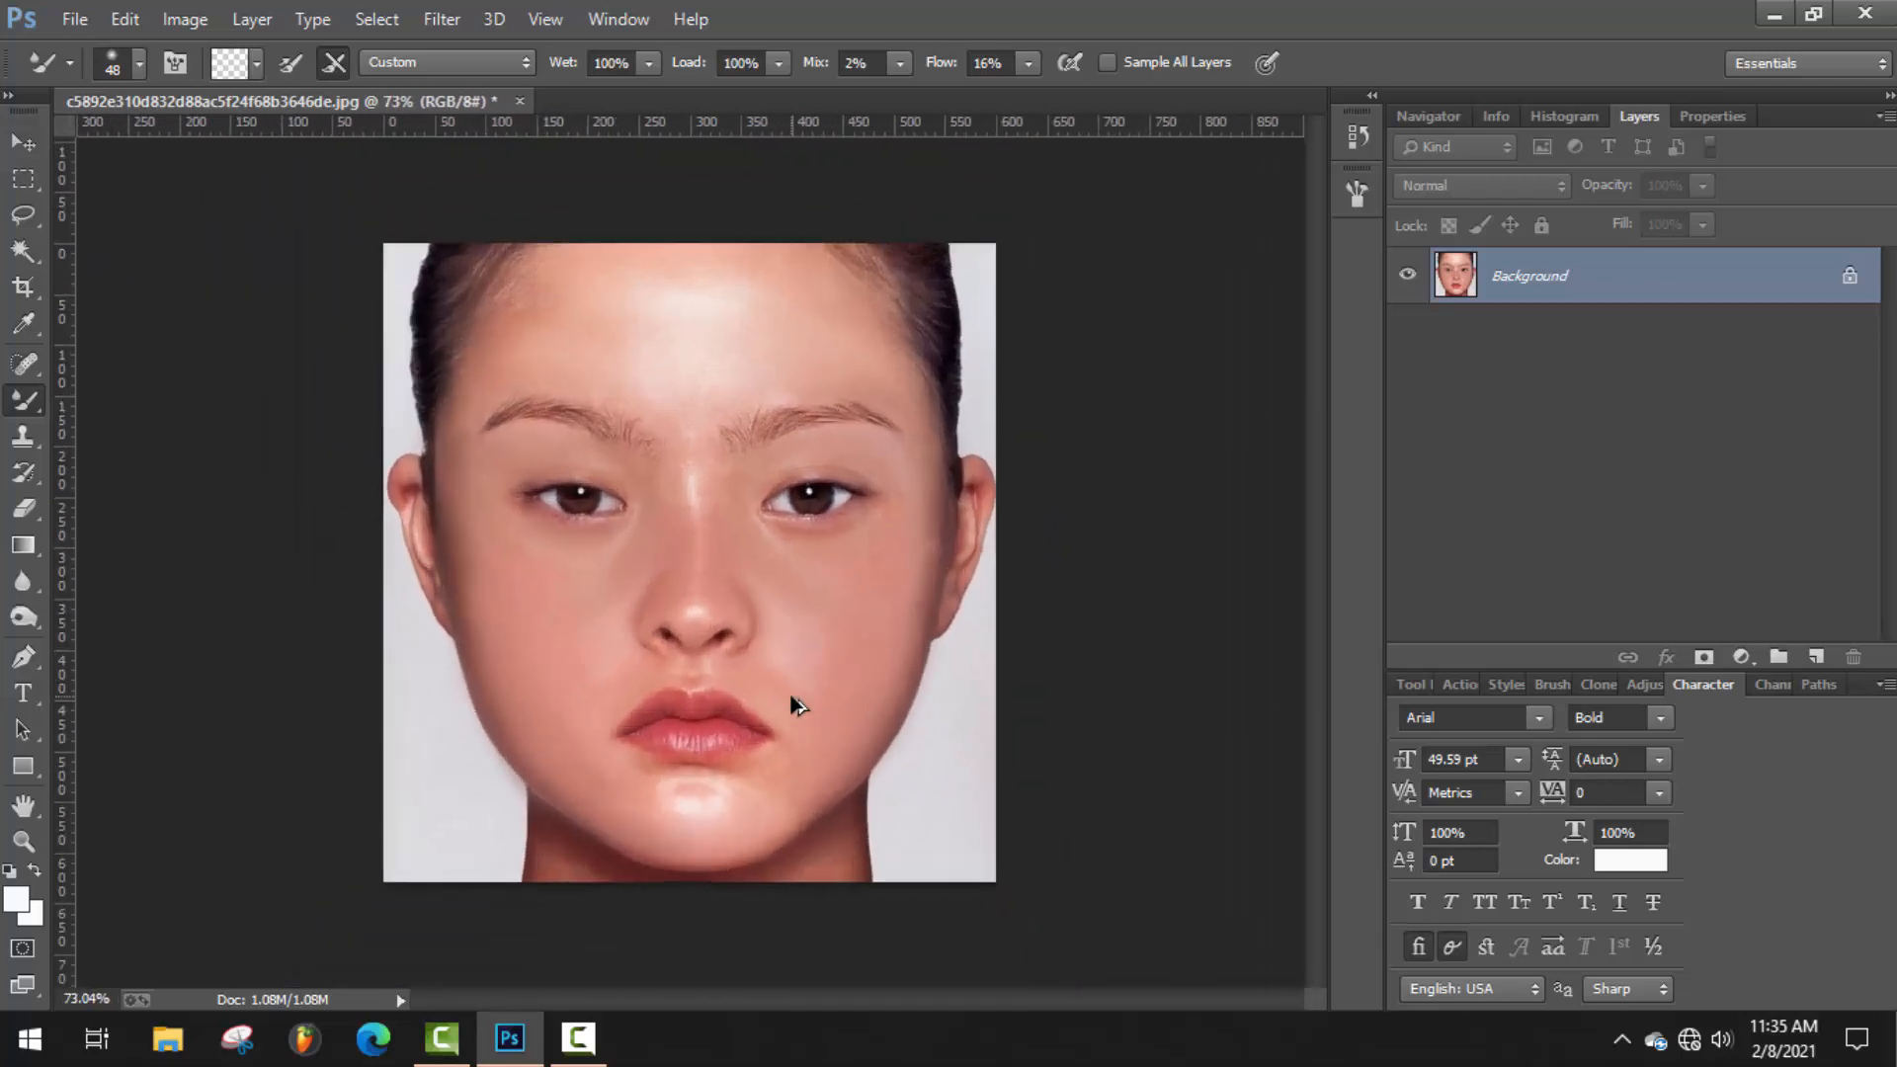
Add a Selective Color adjustment layer above the portrait and adjust the cyan amount of the Reds.
click(1743, 657)
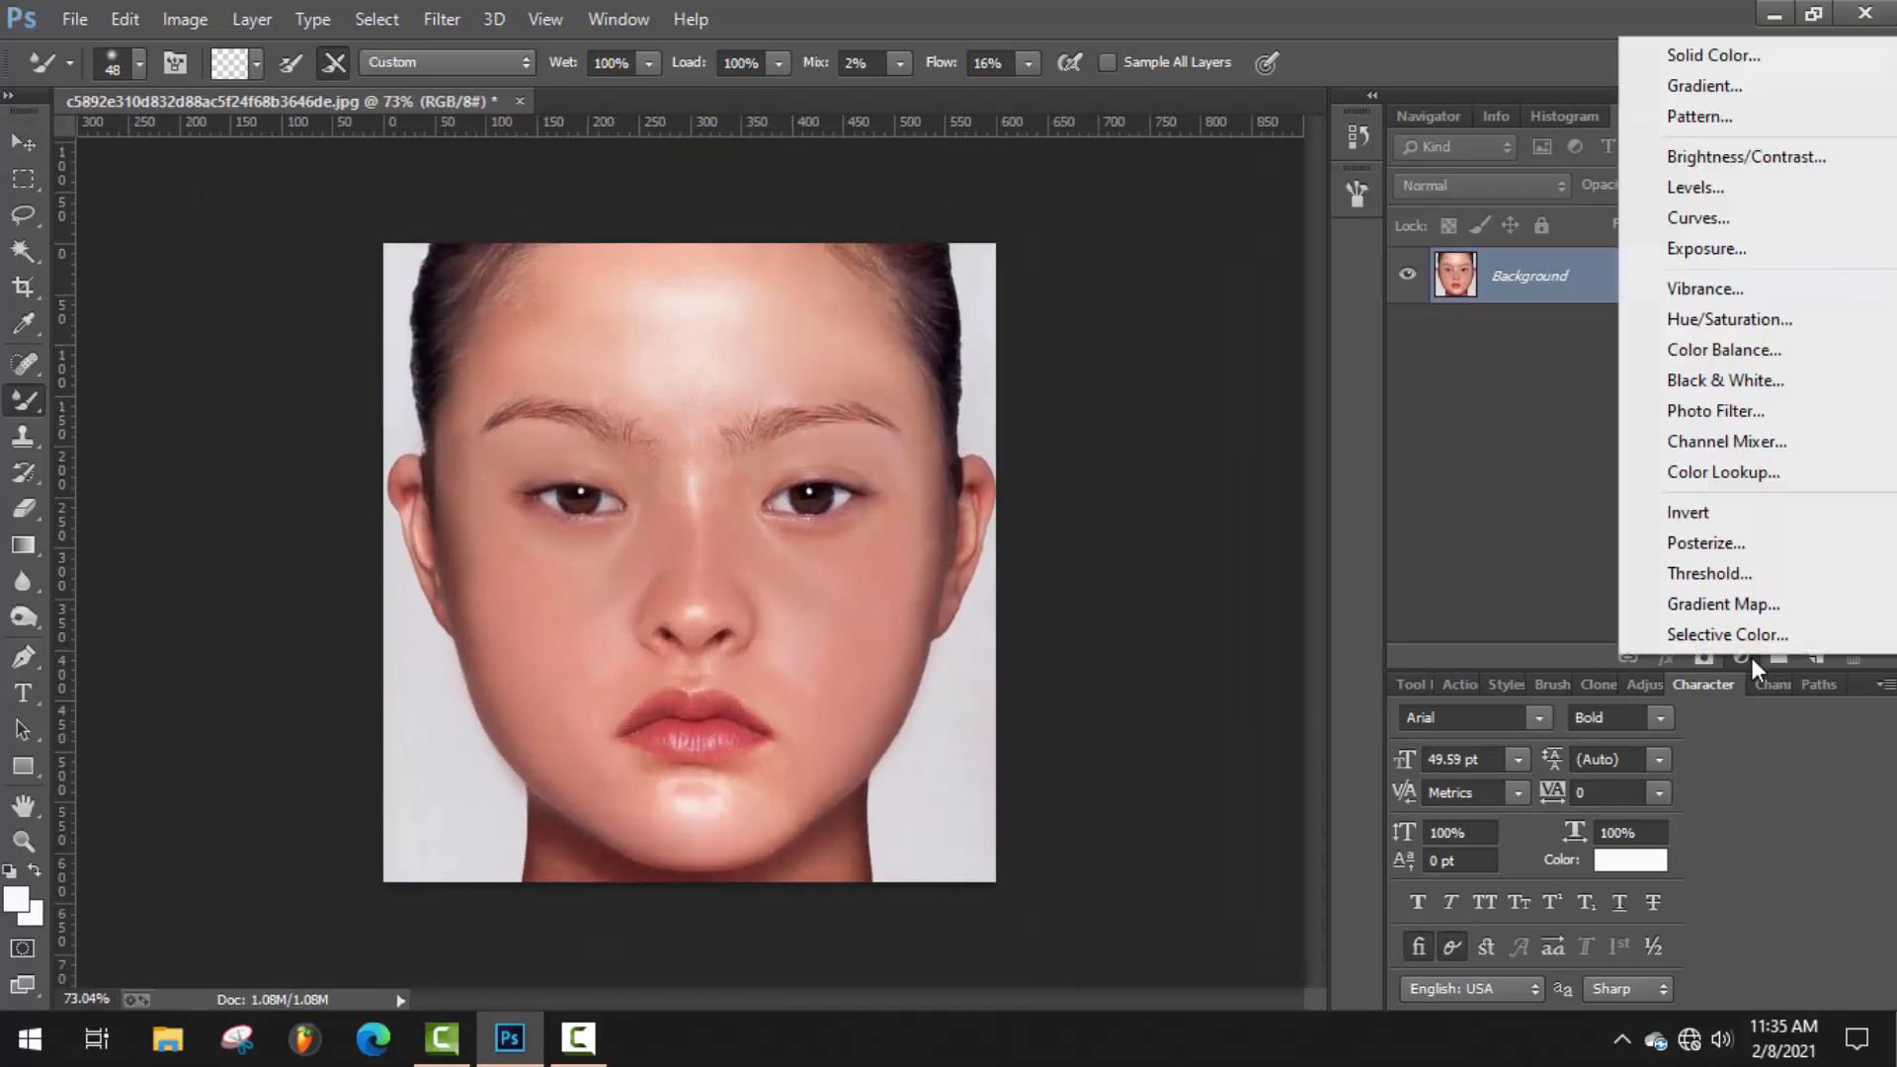
click(1745, 638)
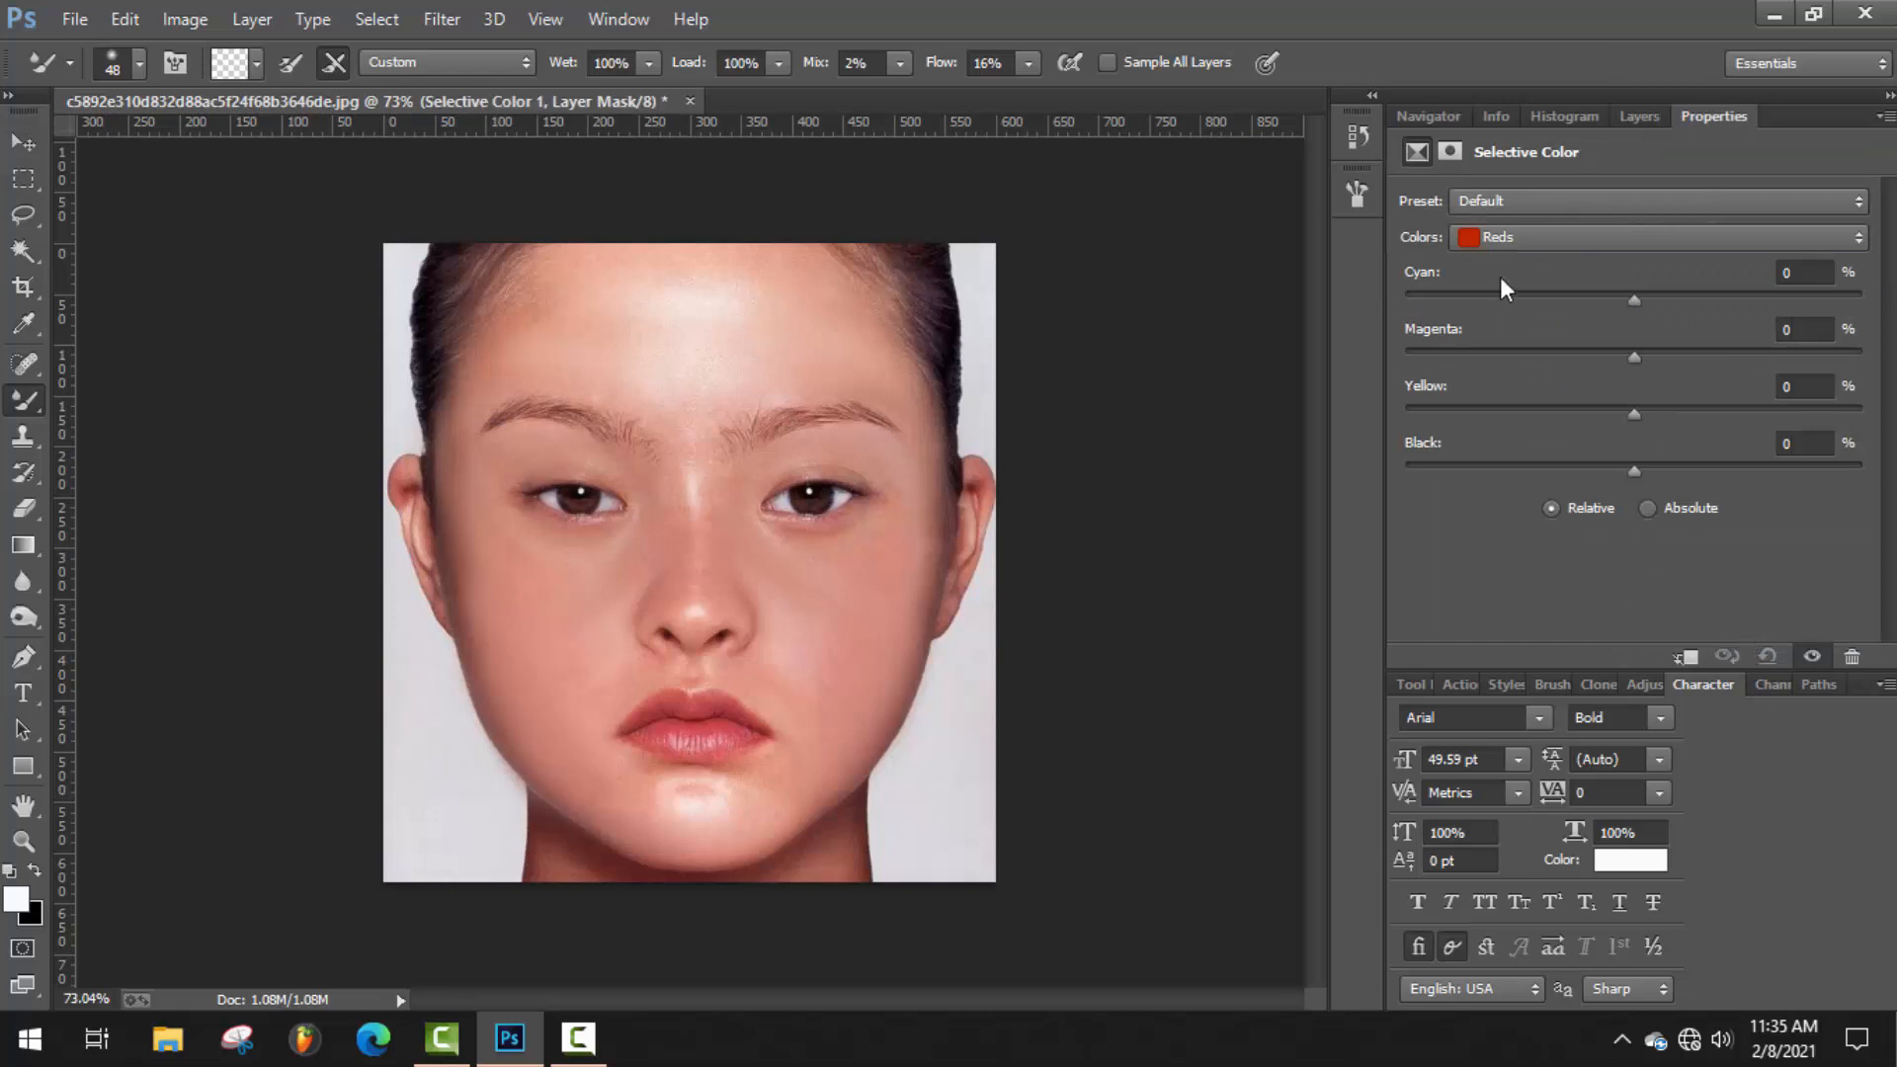
click(1614, 251)
key(Escape)
drag(1588, 309, 1630, 327)
In the Selective Color adjustment, set the cyan of the Neutrals to -3%.
click(1596, 238)
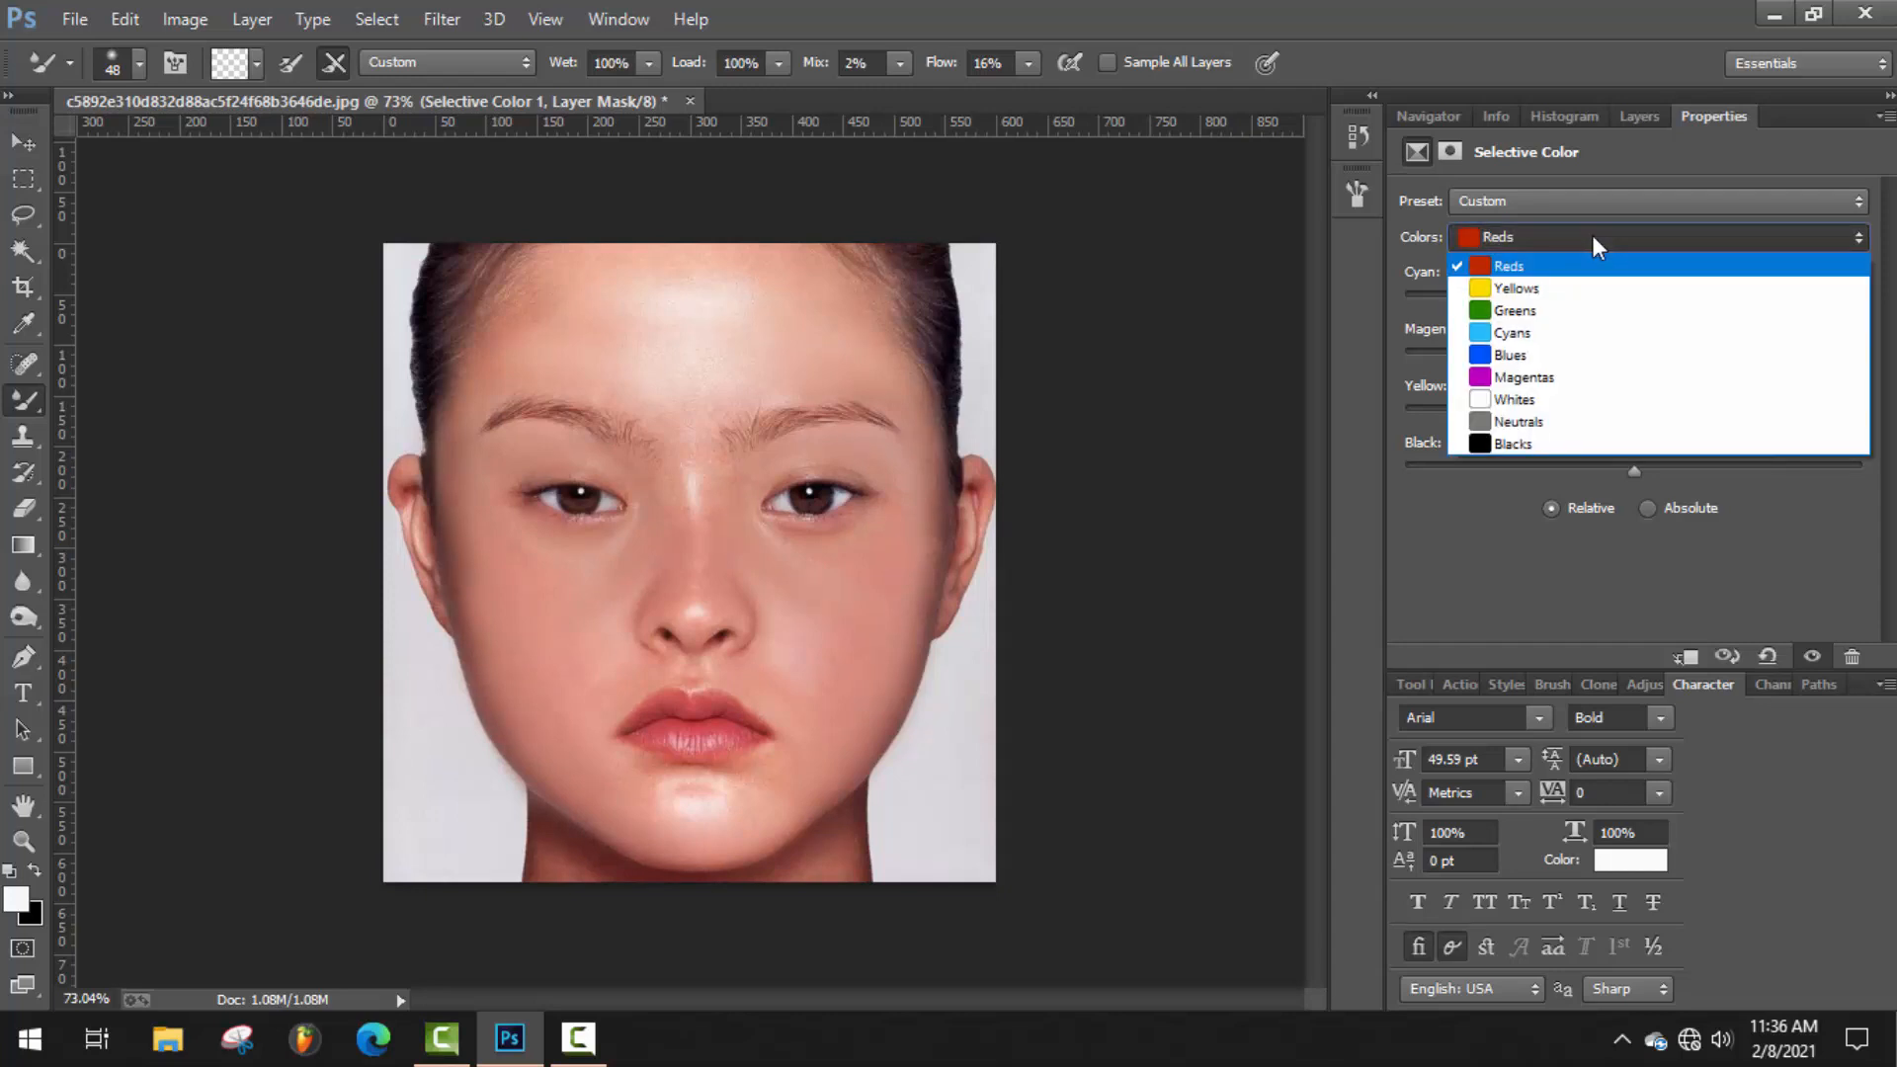
click(1600, 421)
mouse_move(1610, 310)
mouse_down()
mouse_move(1650, 309)
mouse_move(1625, 316)
mouse_up()
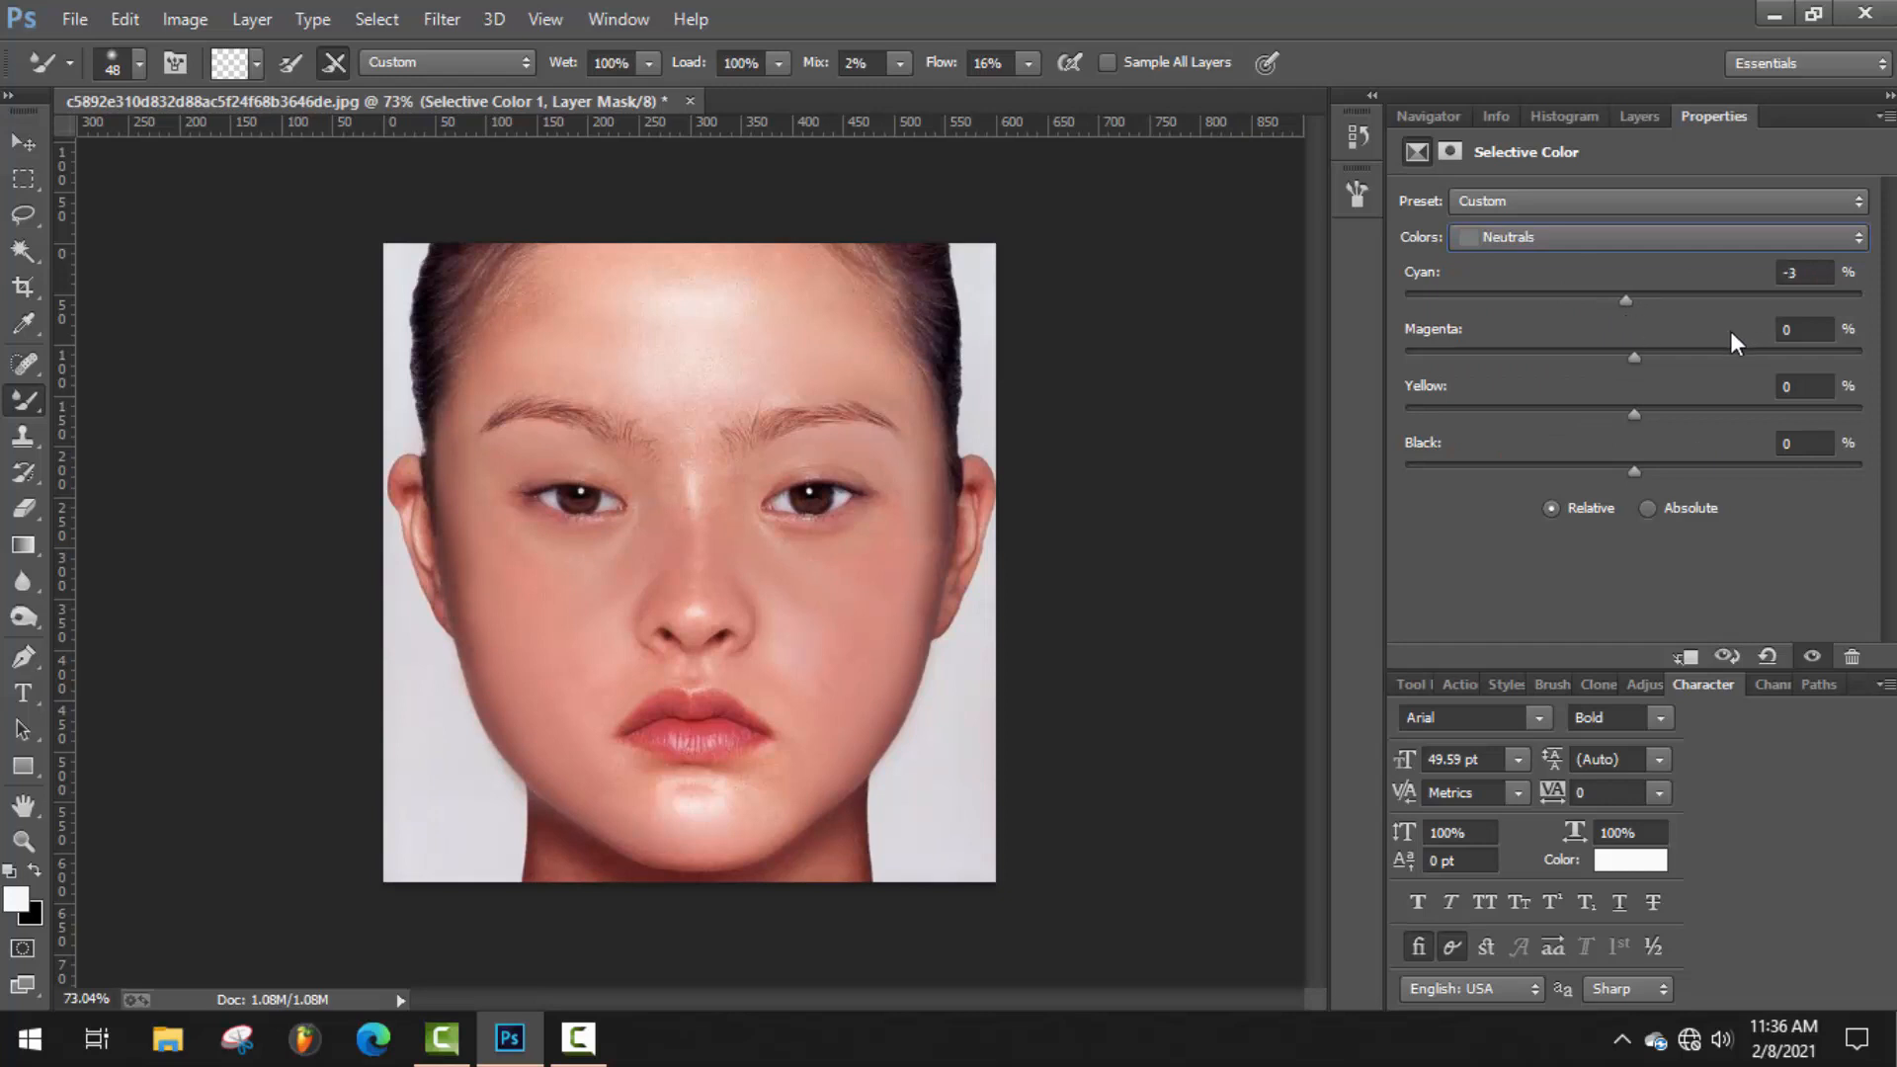
Add a Levels adjustment layer with input levels of 11 for shadows, 1.11 for midtones and 242 for highlights.
click(1639, 116)
click(1739, 657)
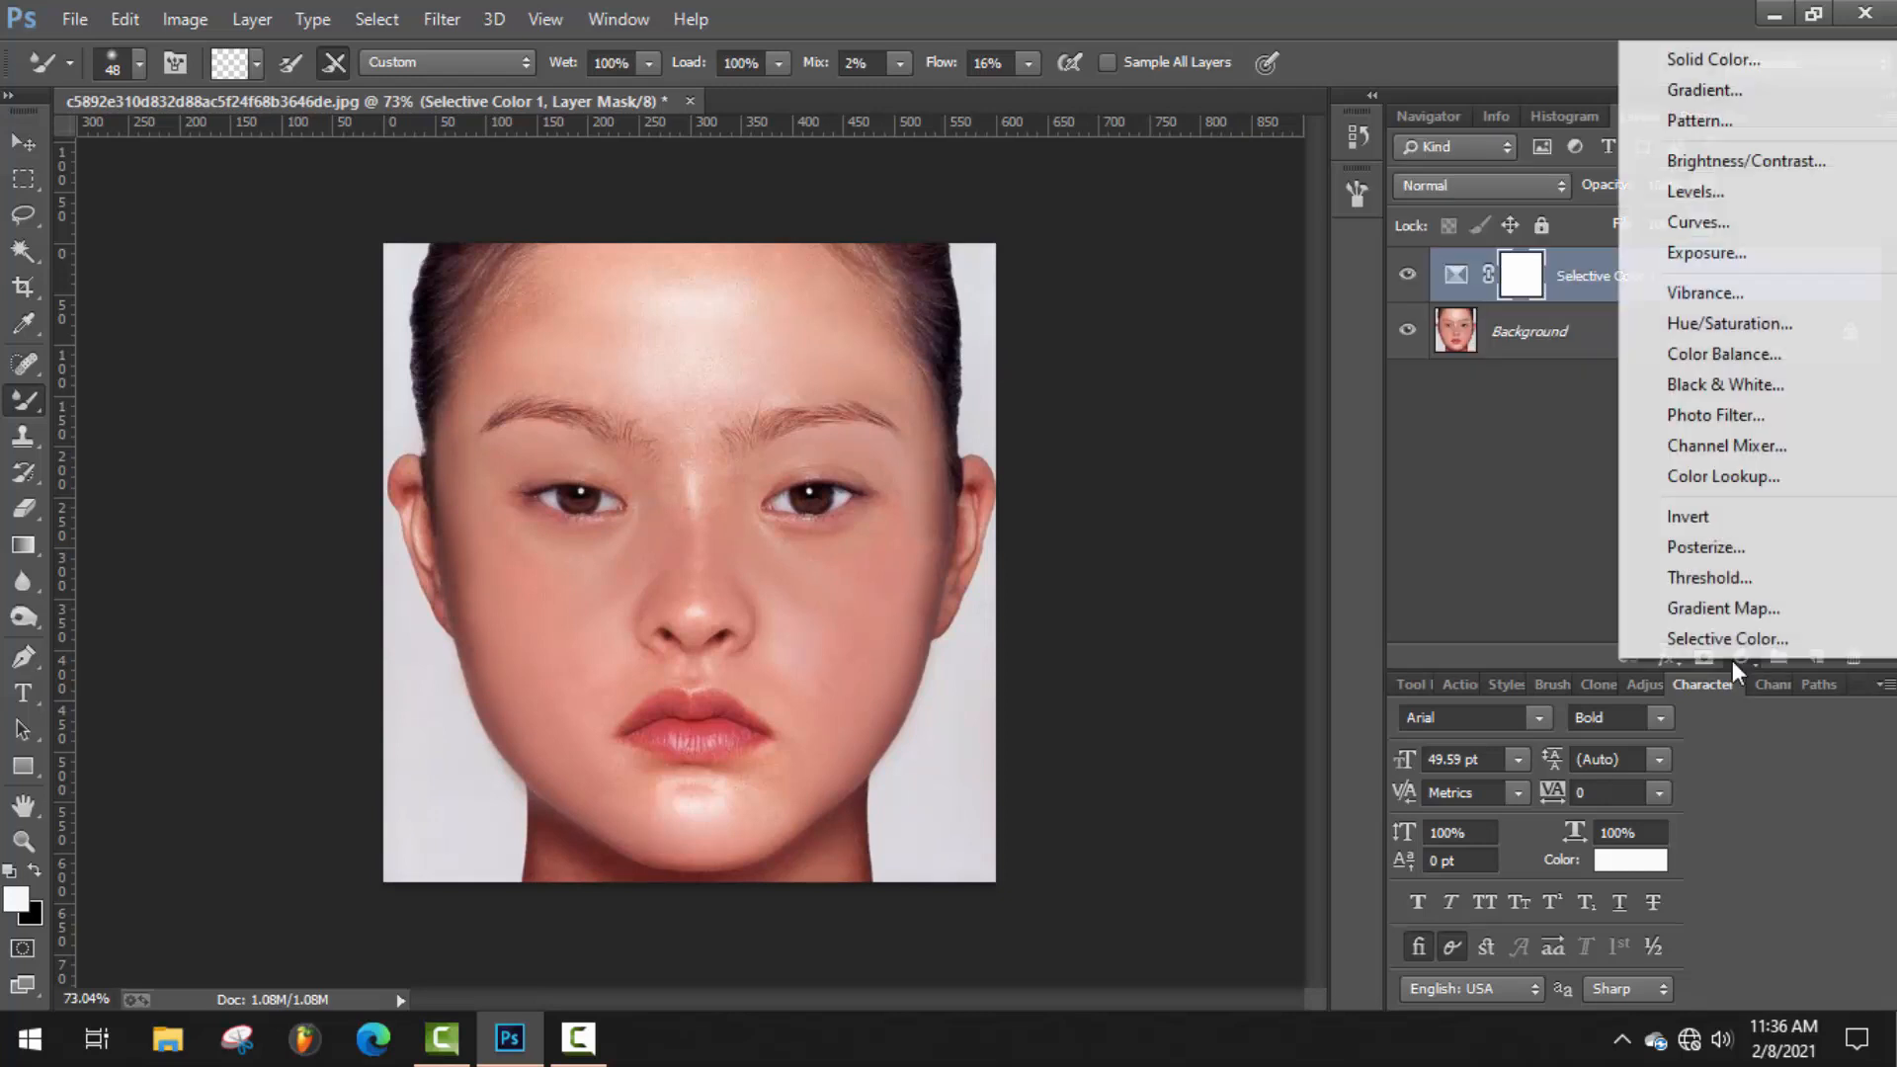
click(1737, 198)
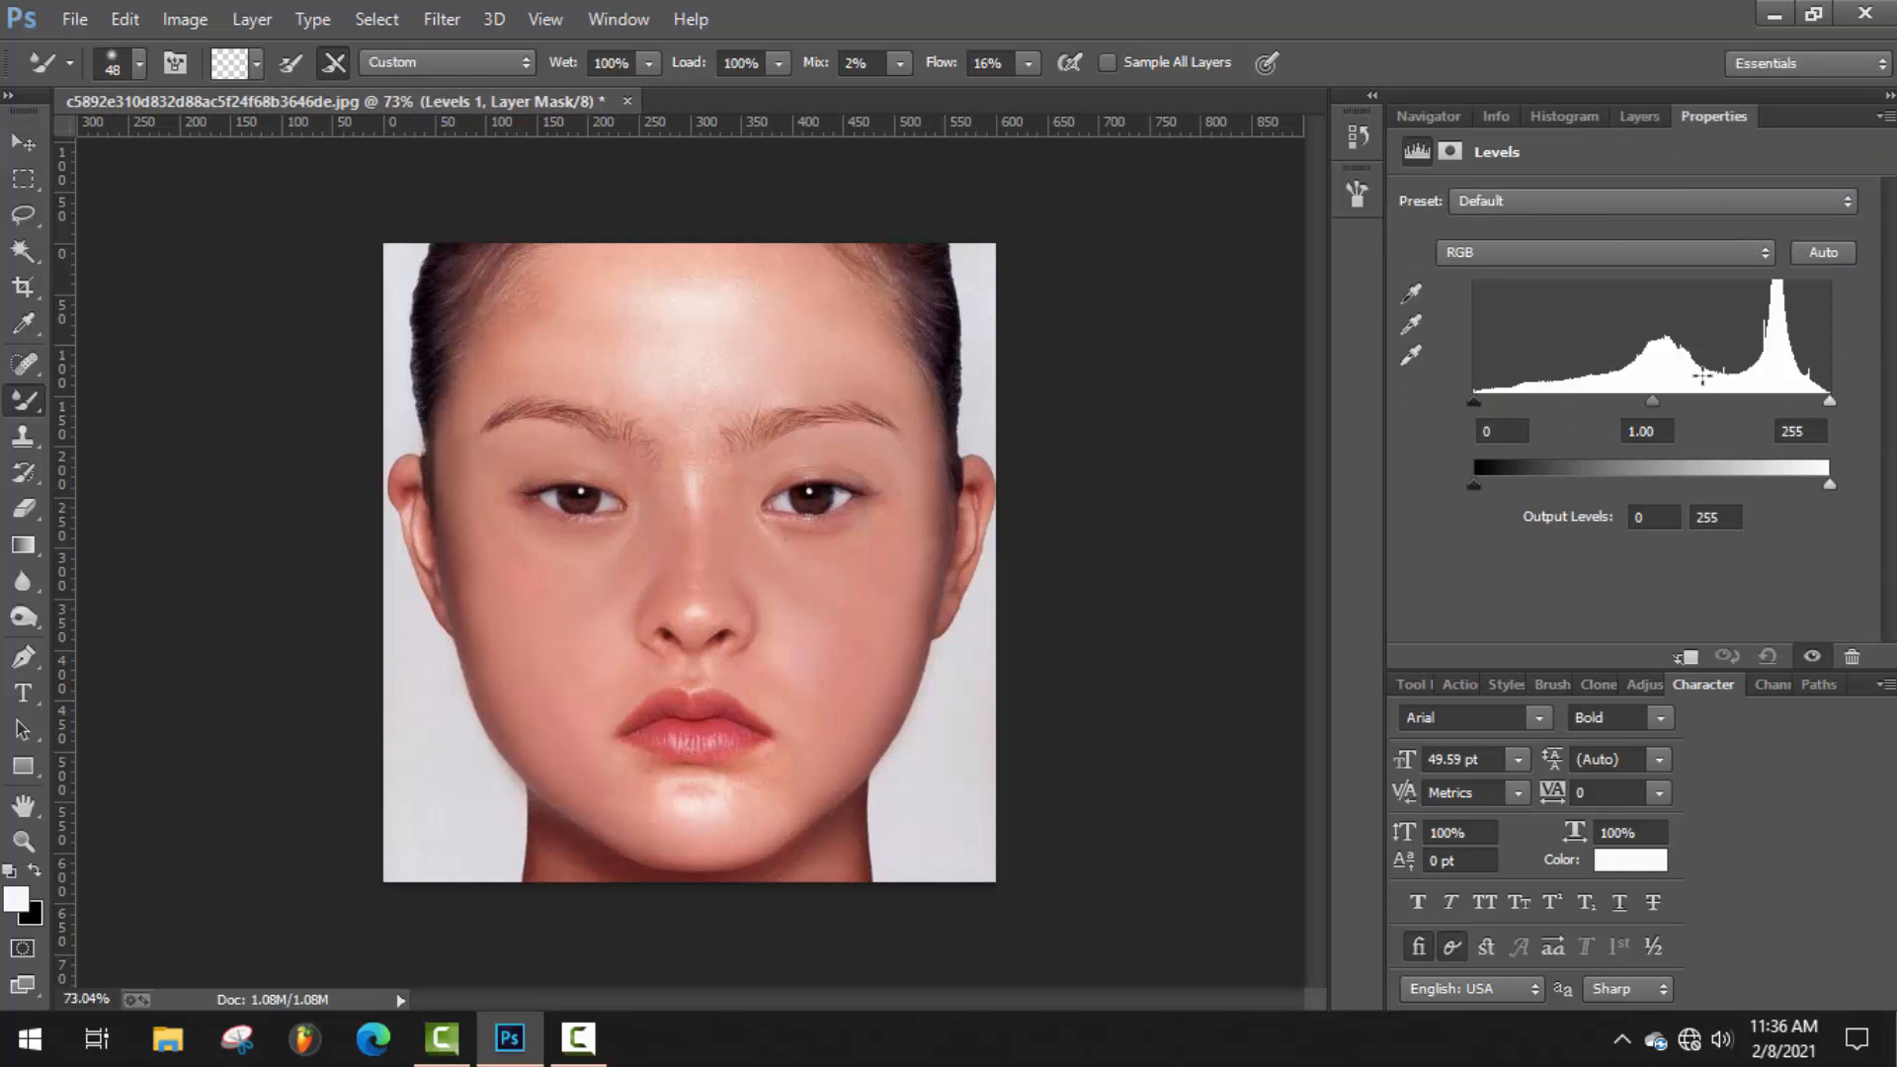
drag(1479, 403, 1482, 403)
drag(1652, 401, 1634, 402)
drag(1829, 401, 1811, 401)
drag(1482, 403, 1488, 403)
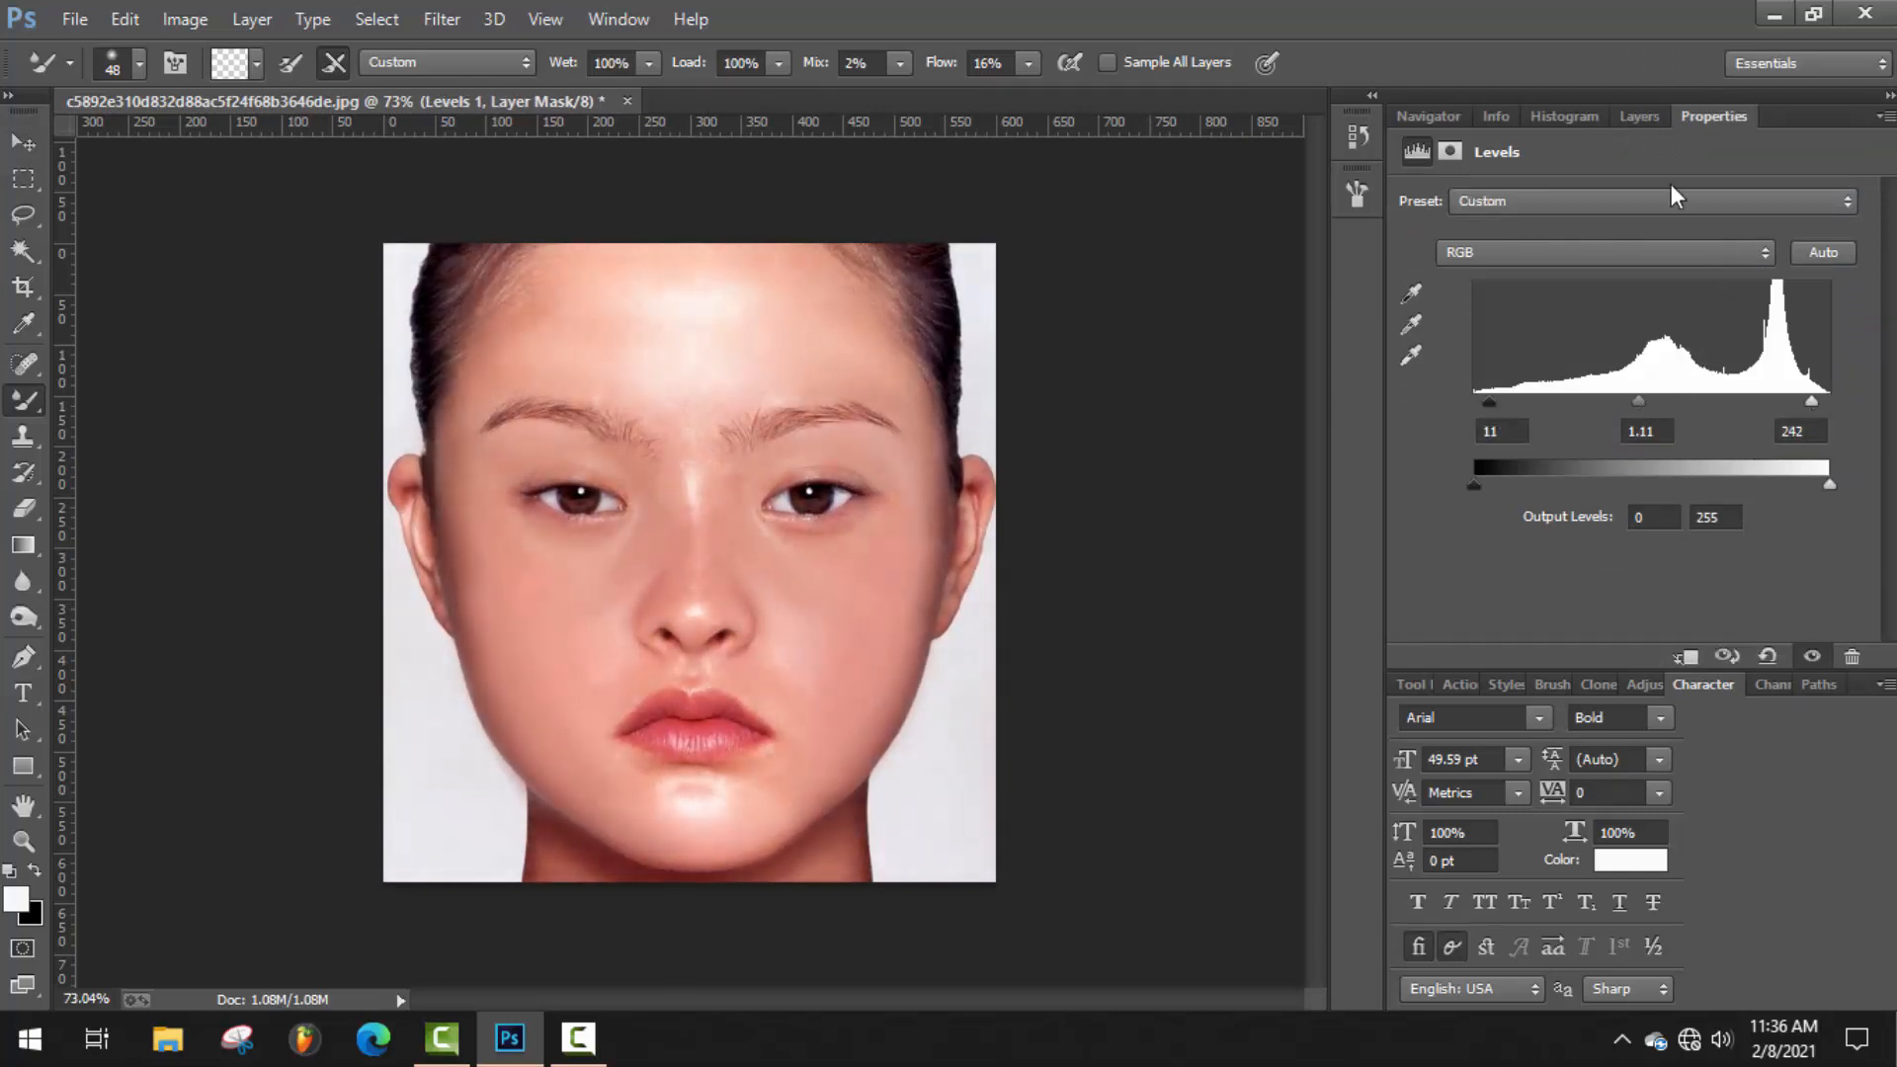
click(1638, 117)
scroll(810, 682, up, 4)
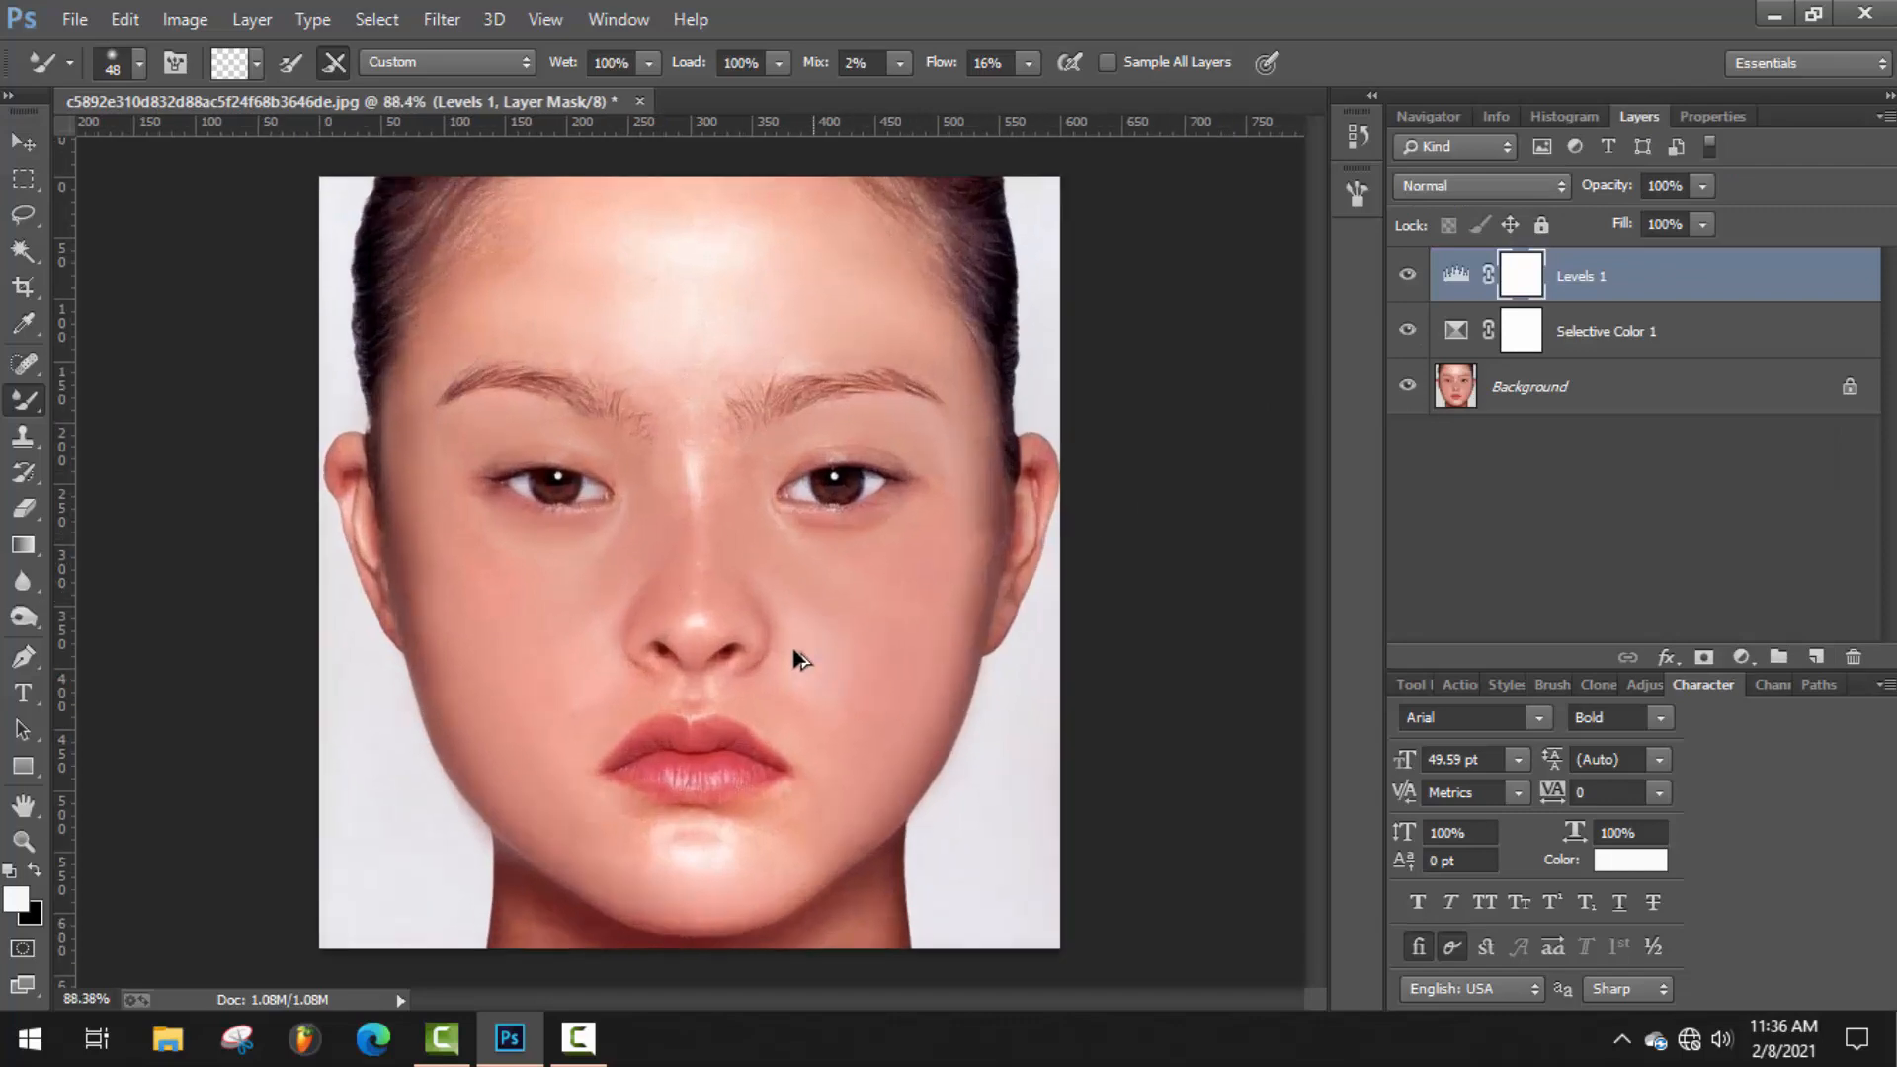
scroll(770, 652, down, 5)
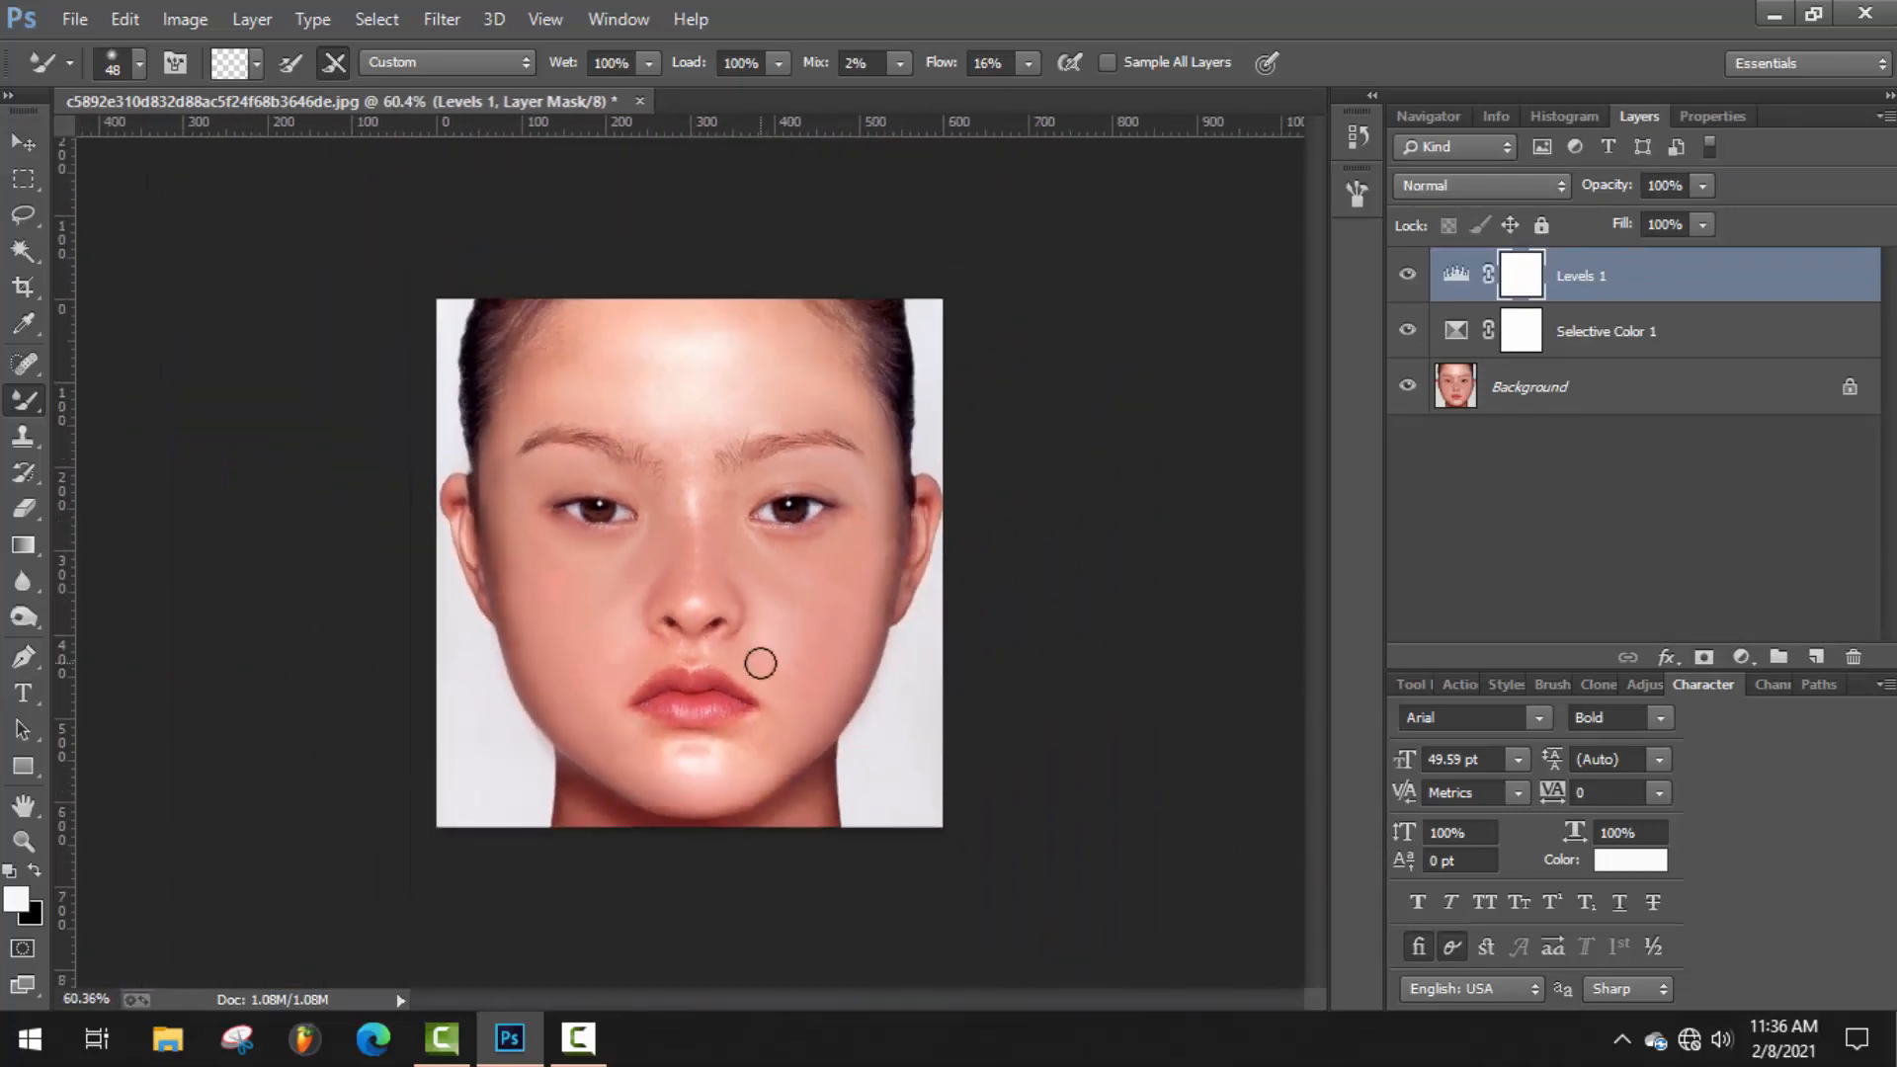
scroll(1077, 632, up, 2)
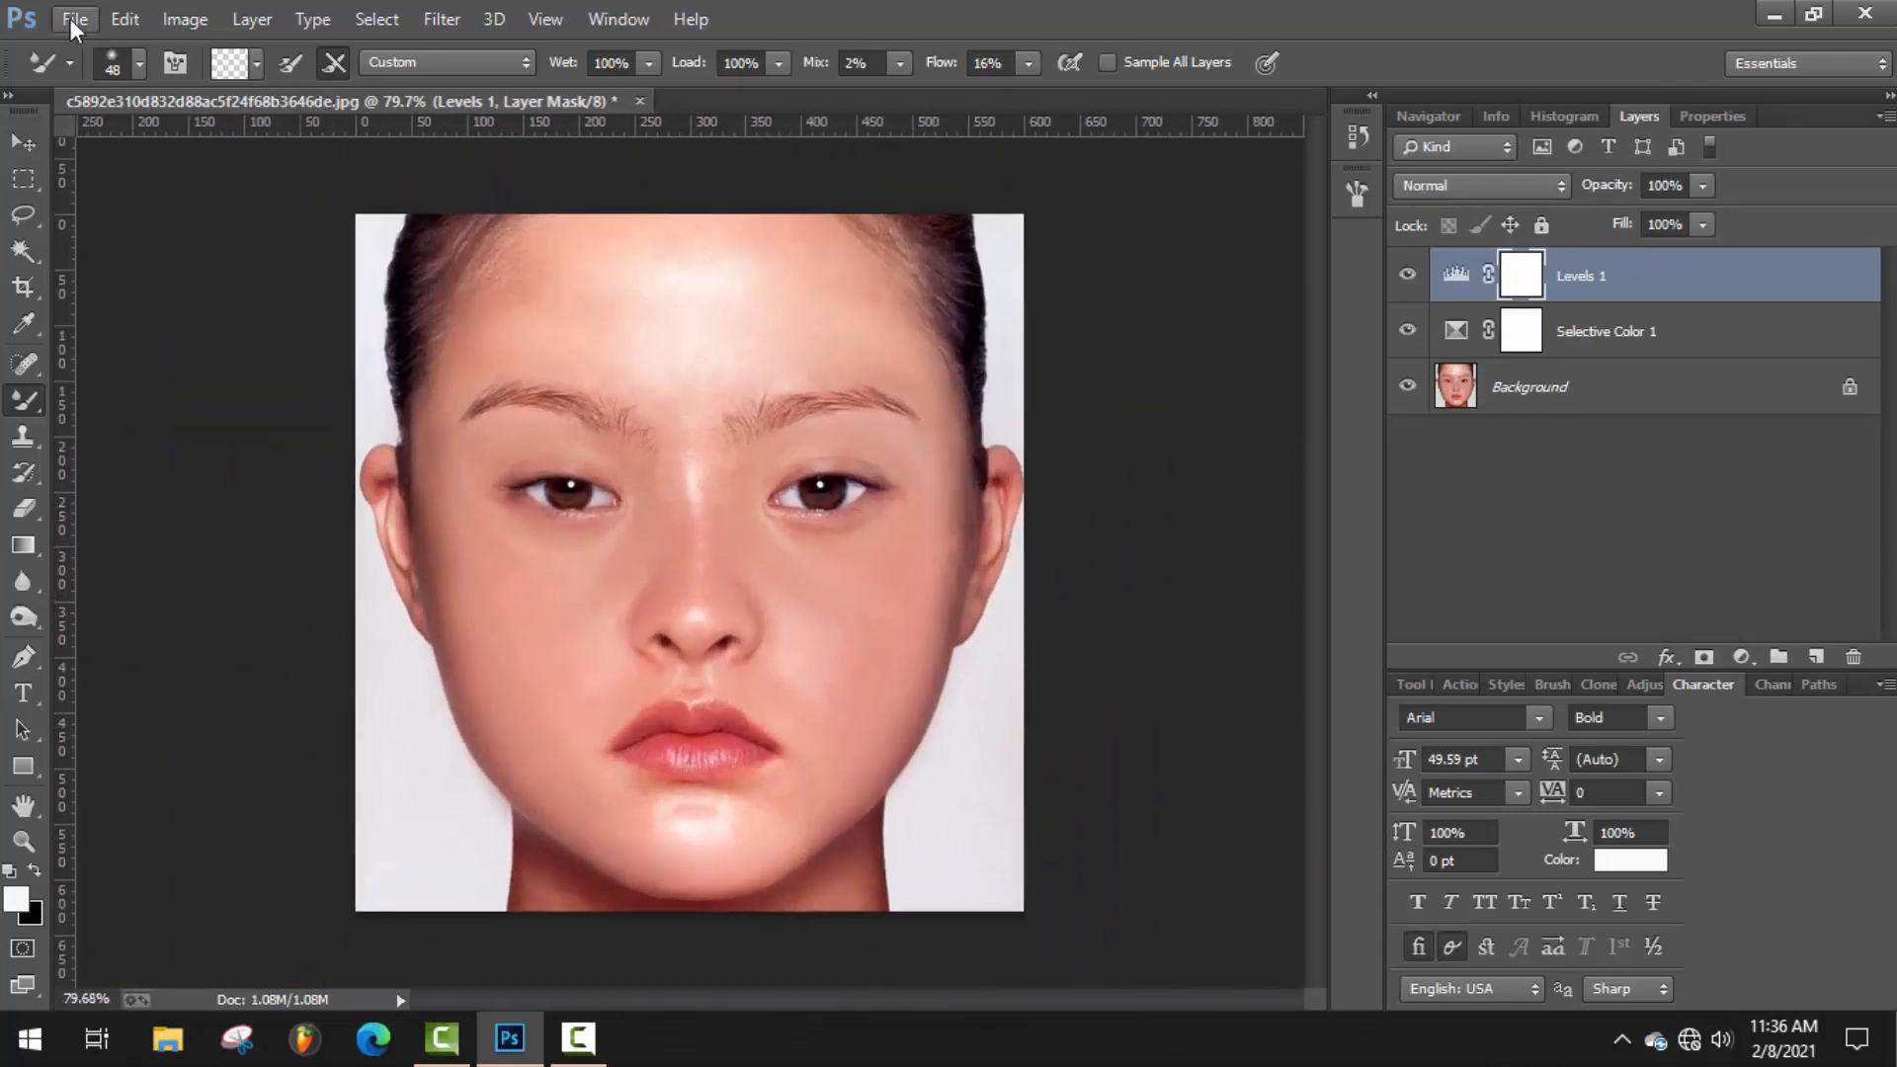
Save a JPEG copy of the retouched portrait to the Desktop as dfa.jpg.
click(74, 19)
click(108, 271)
click(375, 612)
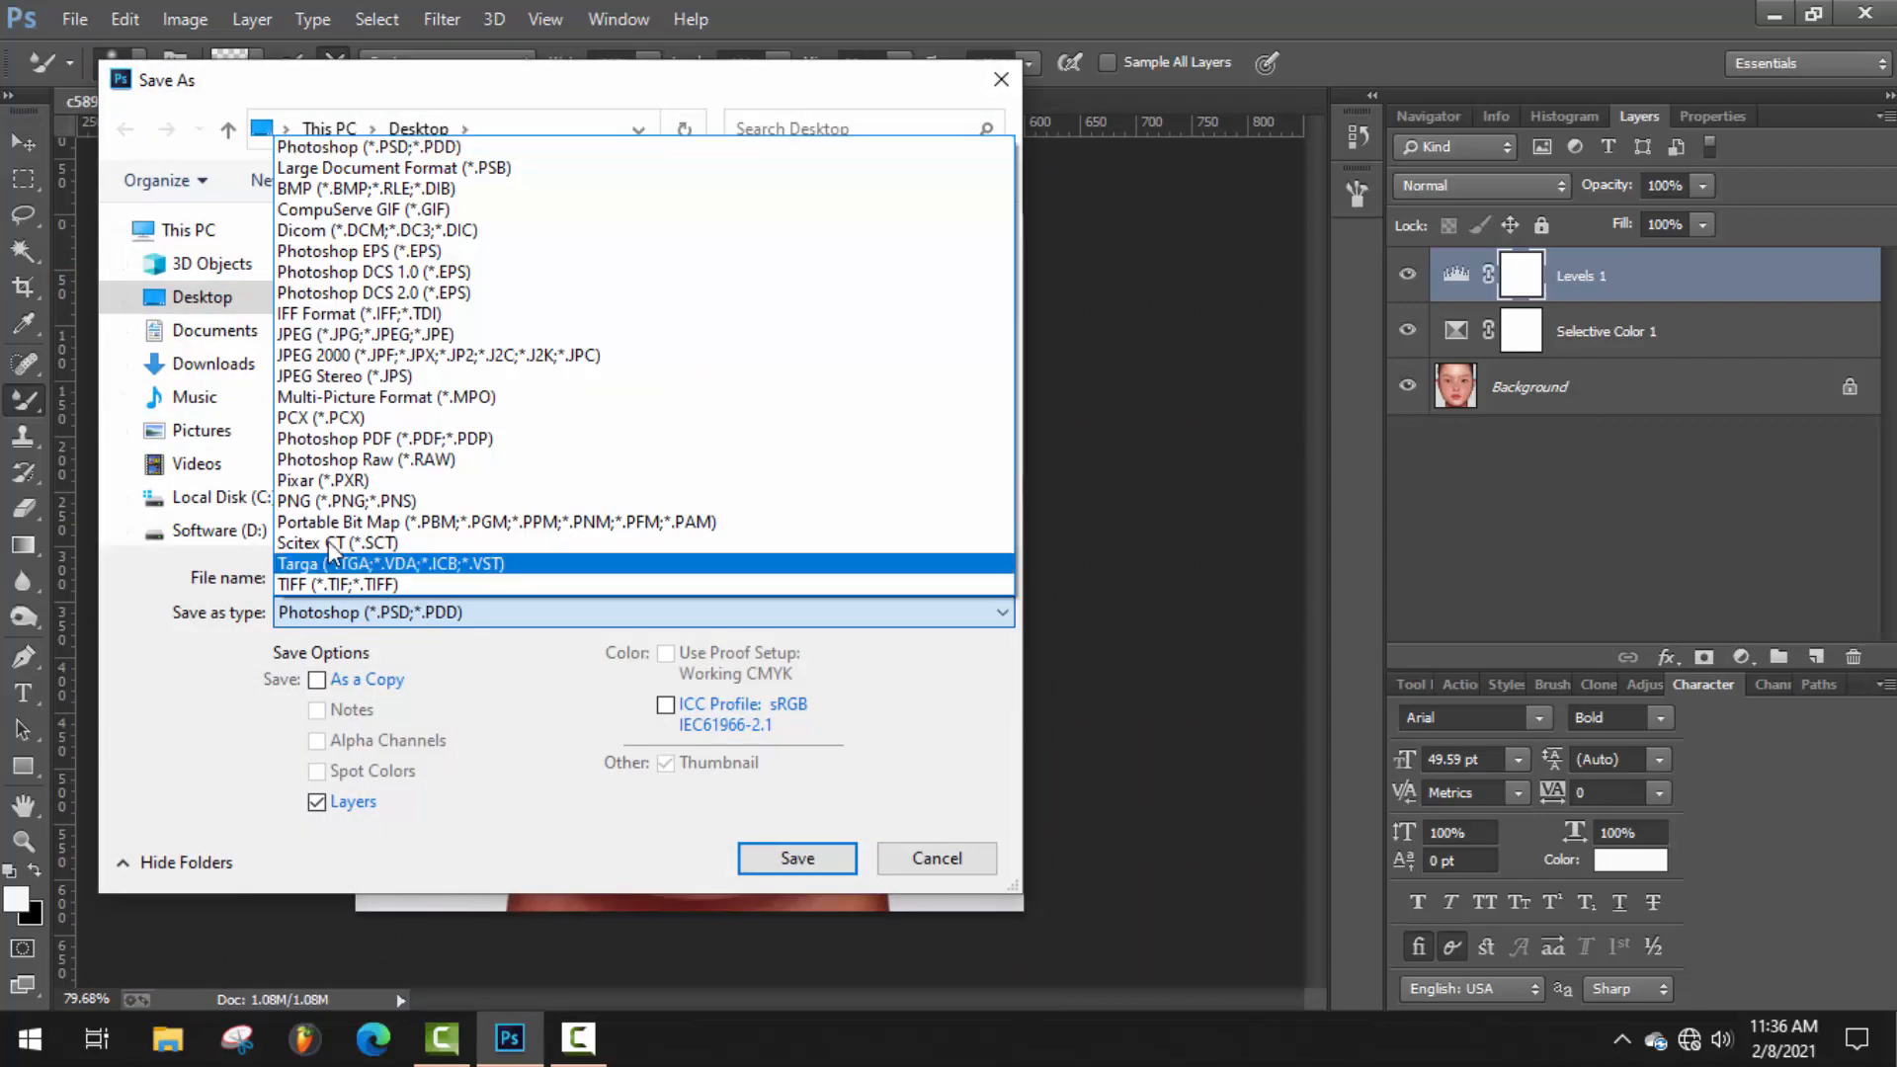
click(355, 334)
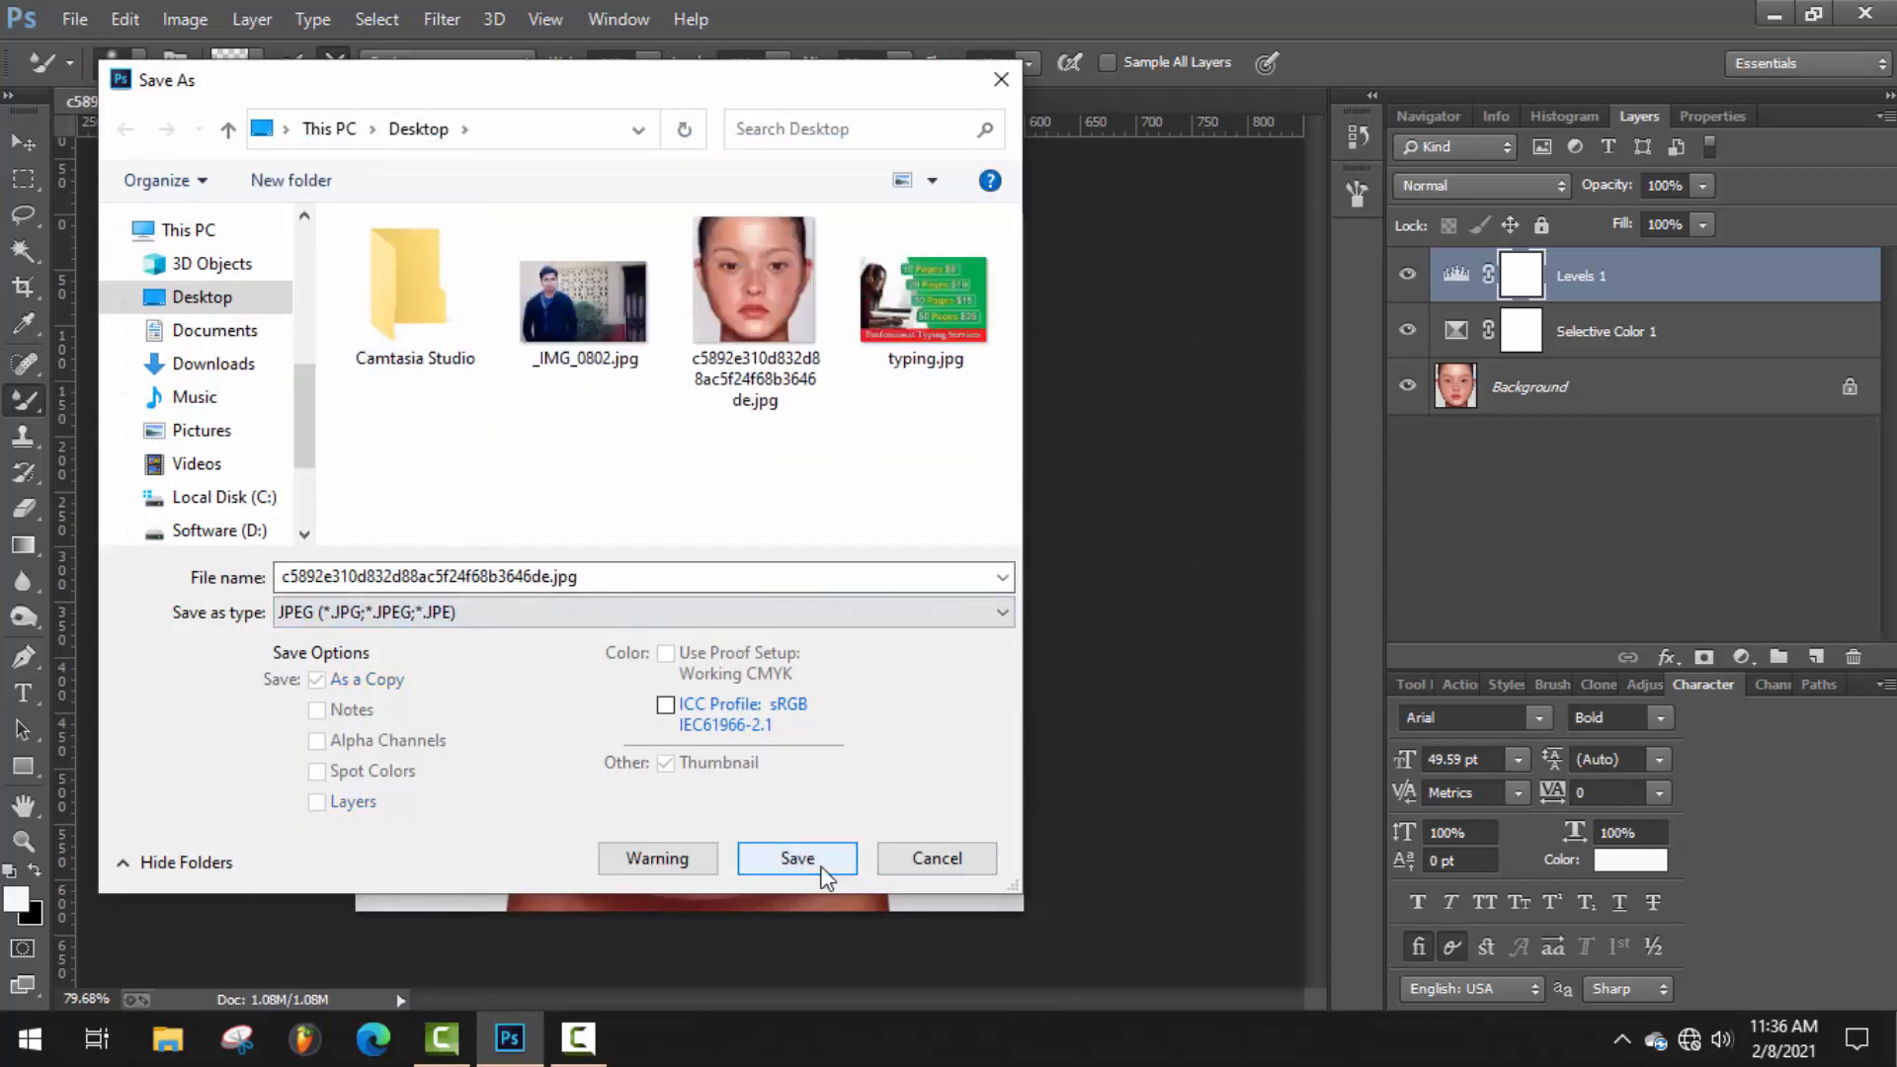
click(494, 577)
click(583, 577)
key(ctrl+a)
key(BackSpace)
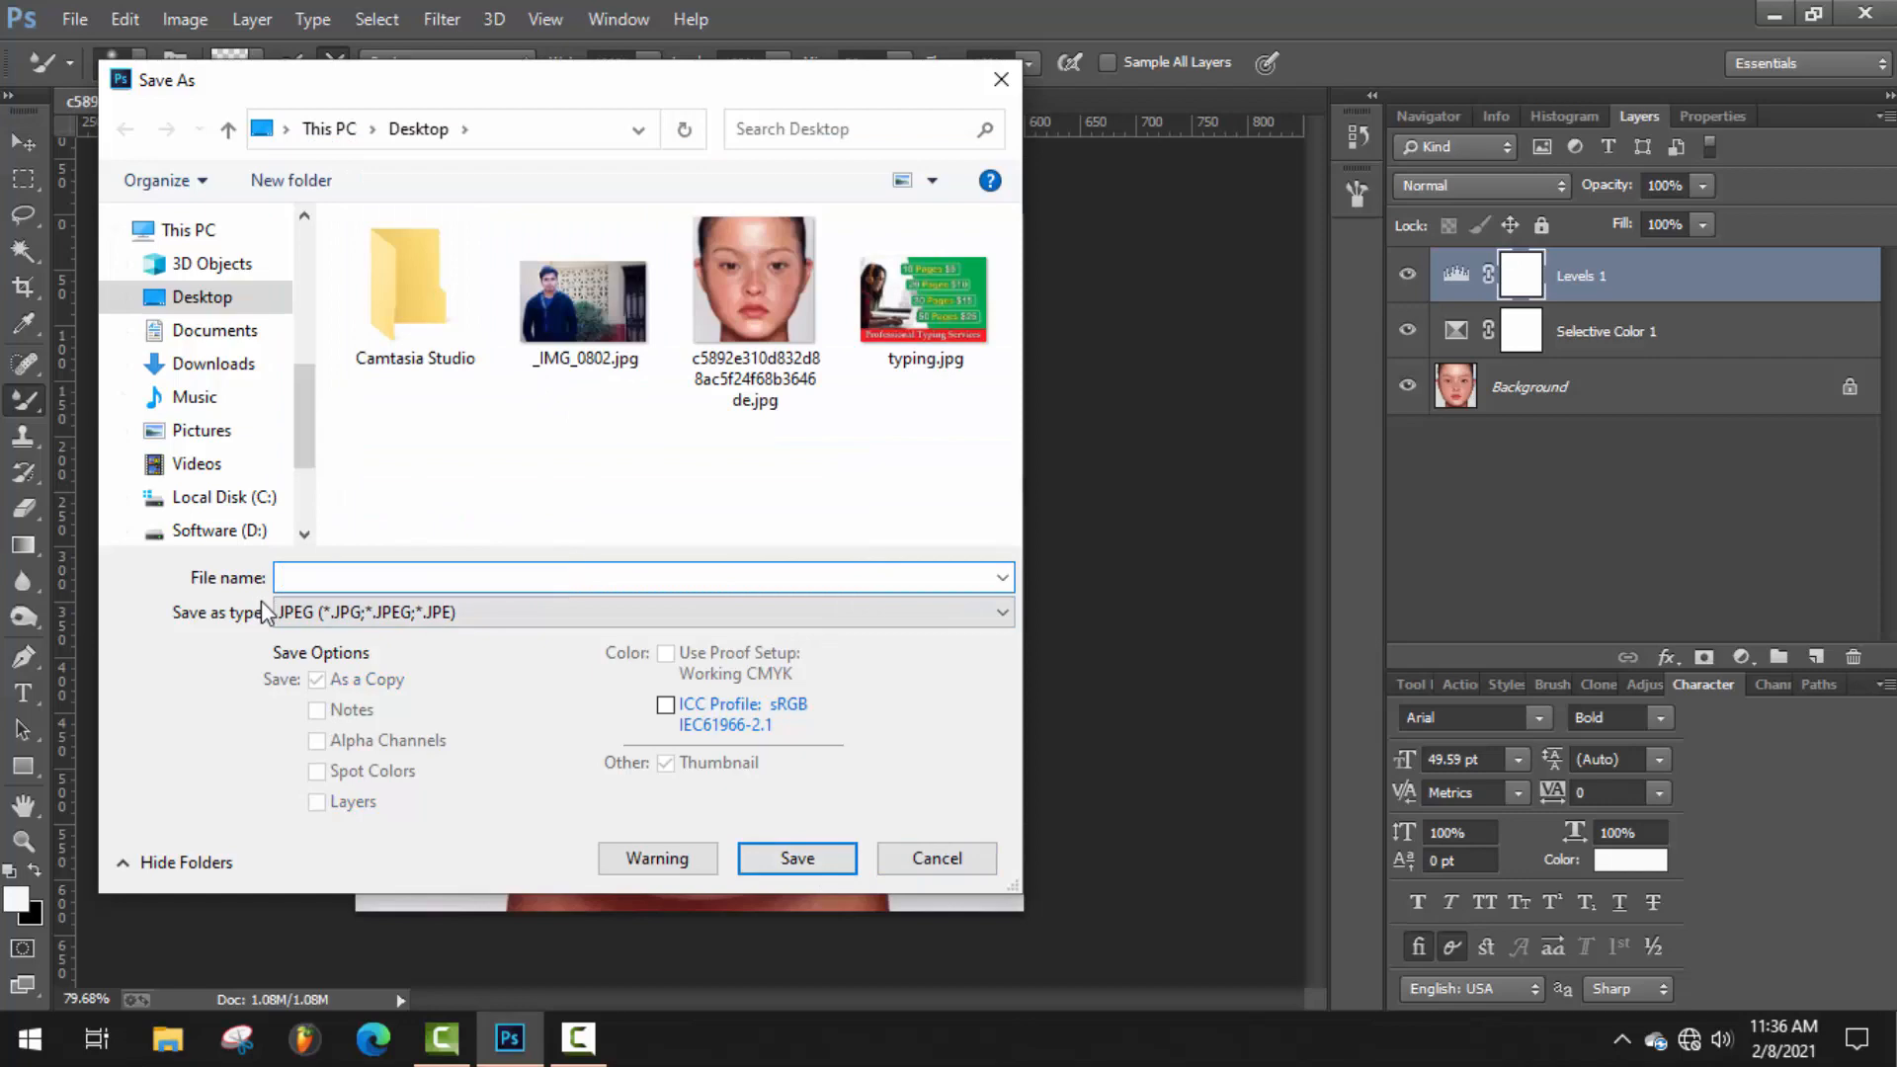
click(798, 858)
click(1118, 255)
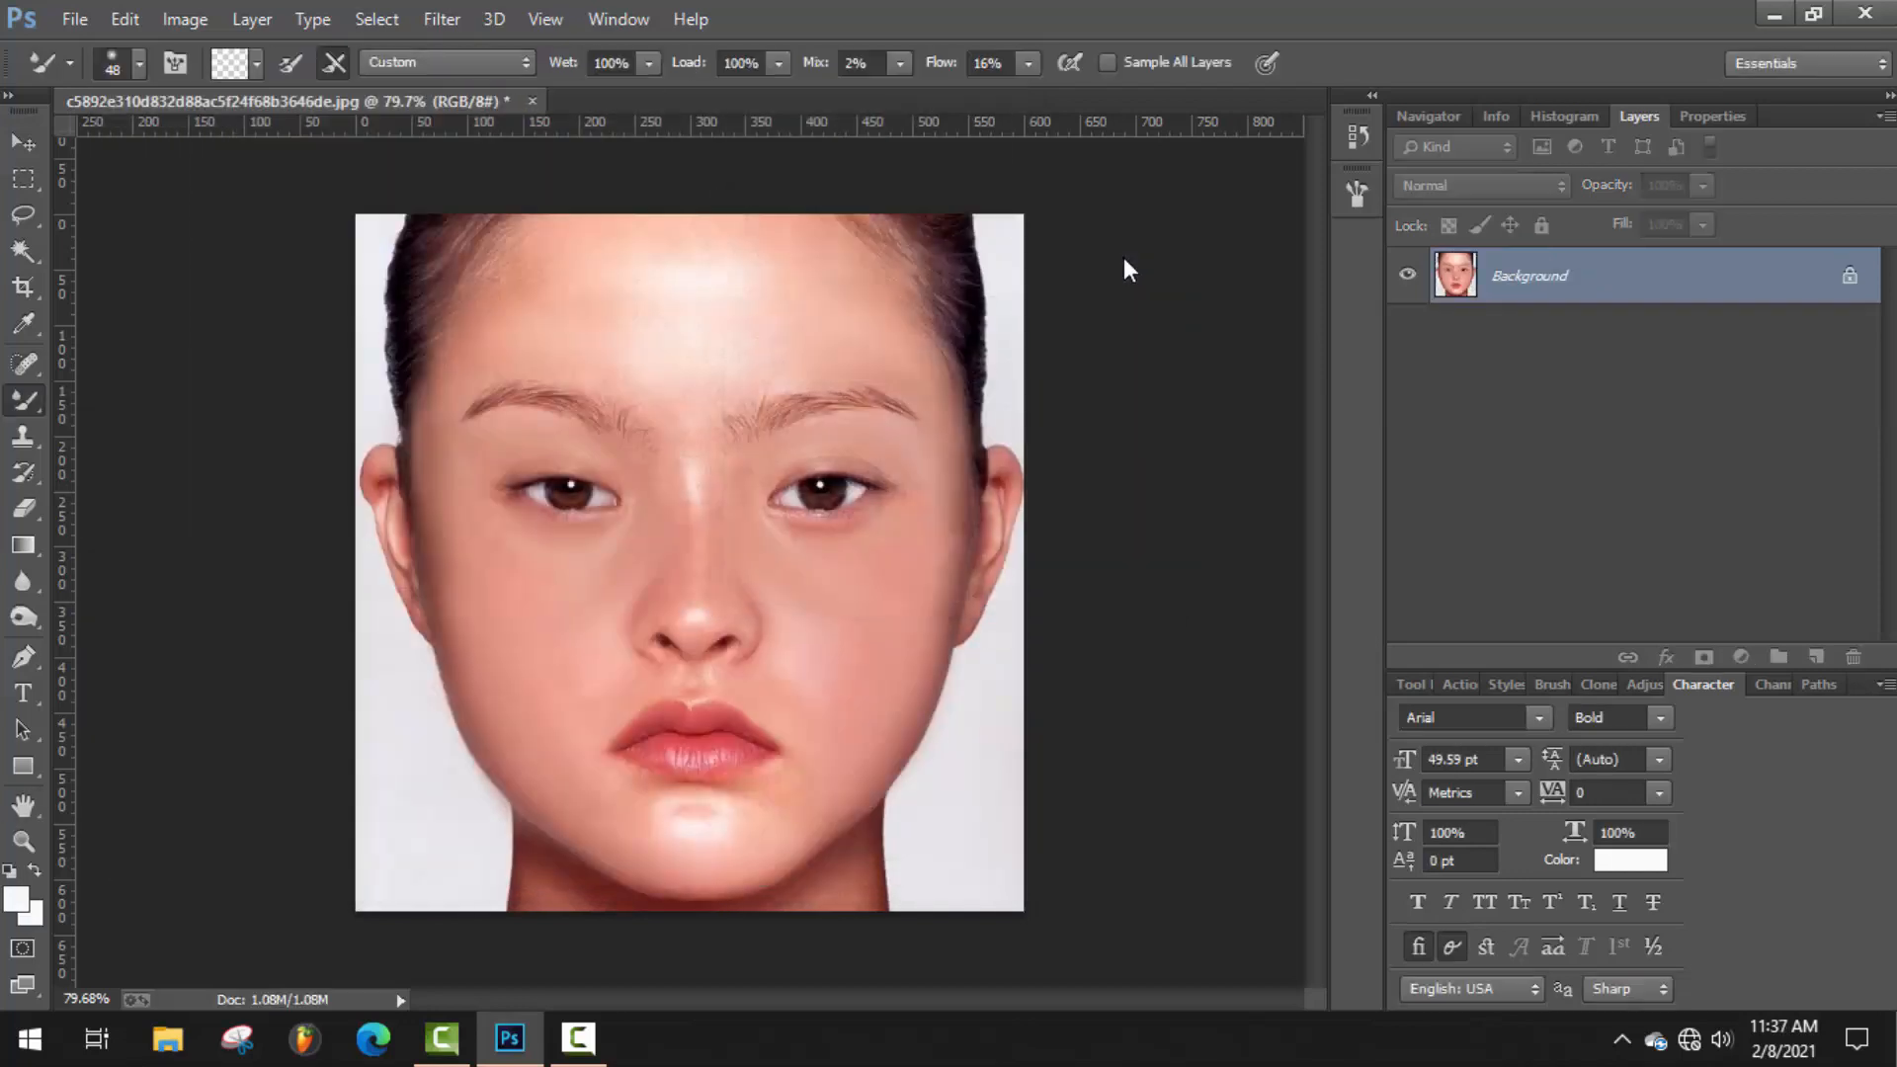
Open dfa.jpg and the original portrait in Windows Photo Viewer and place the two windows side by side for comparison.
click(1774, 13)
double_click(462, 597)
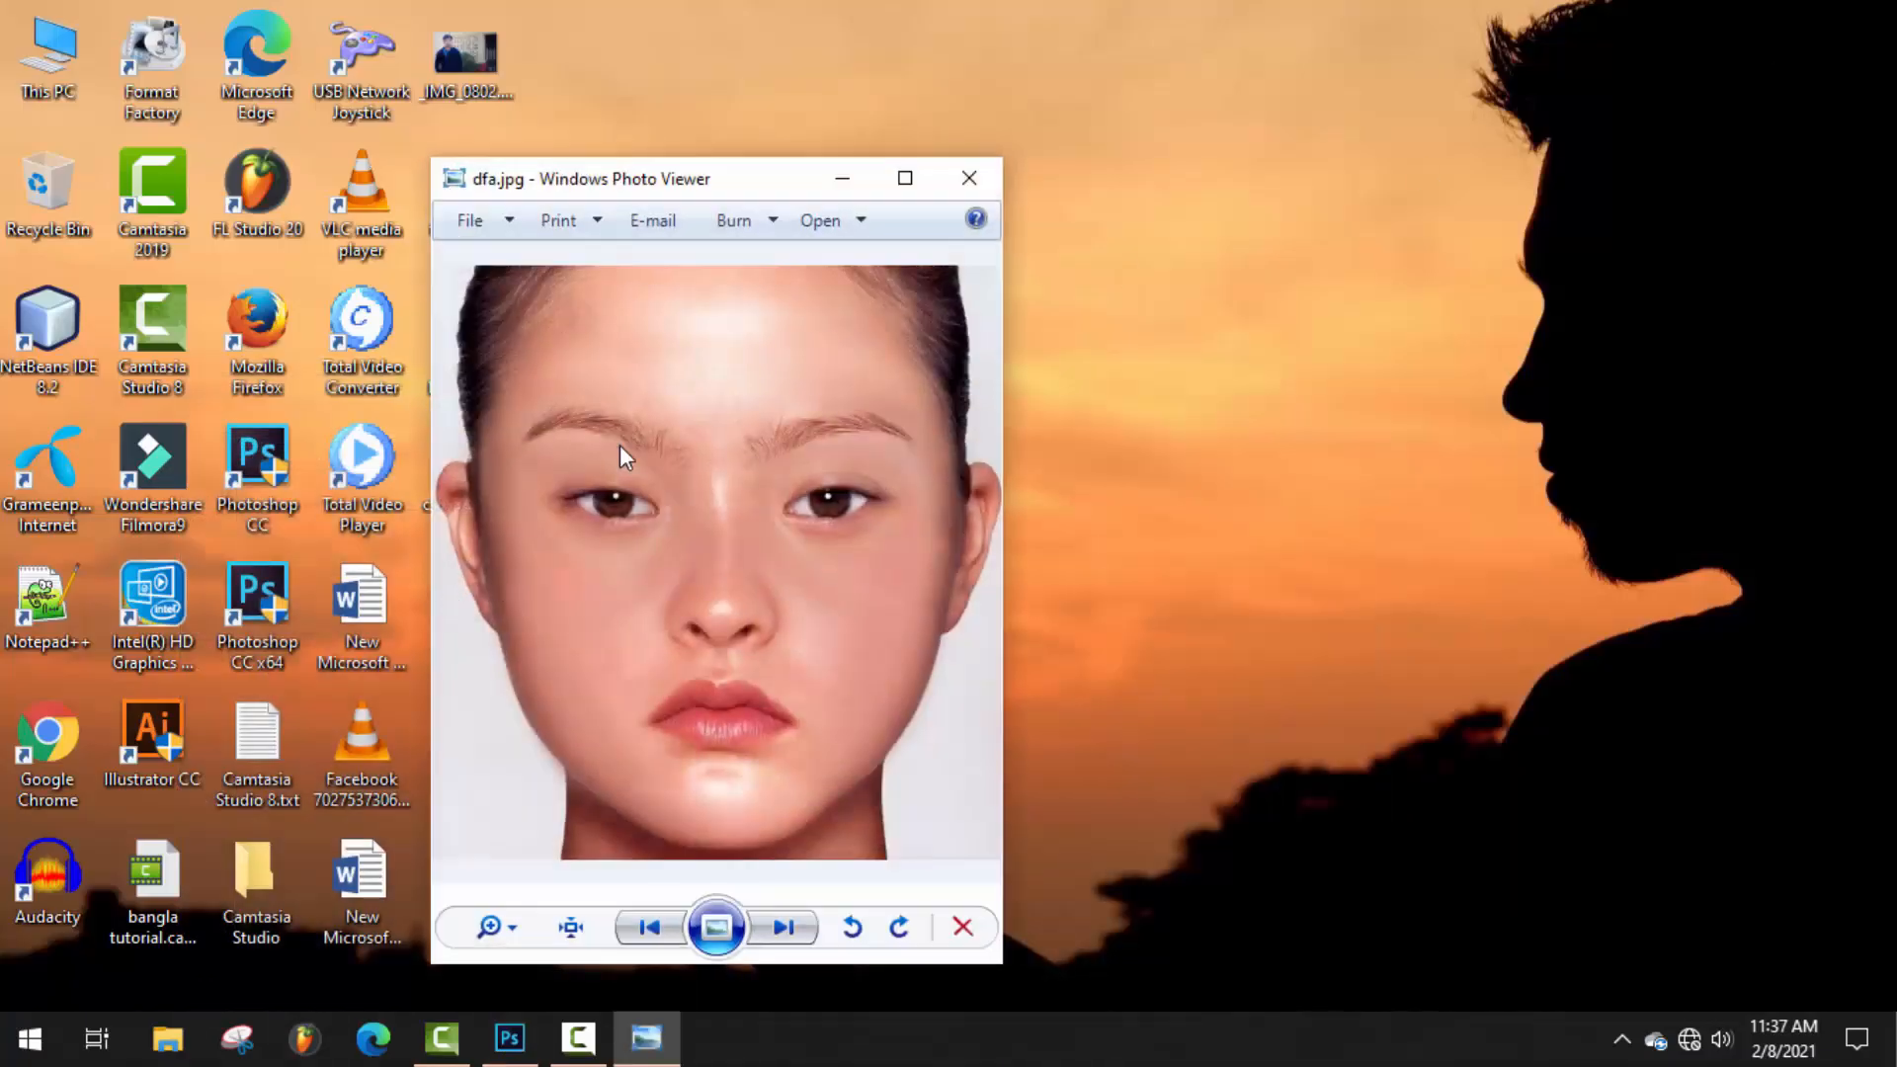
drag(906, 173, 1443, 172)
double_click(464, 461)
drag(776, 186, 761, 181)
drag(1413, 182, 1350, 160)
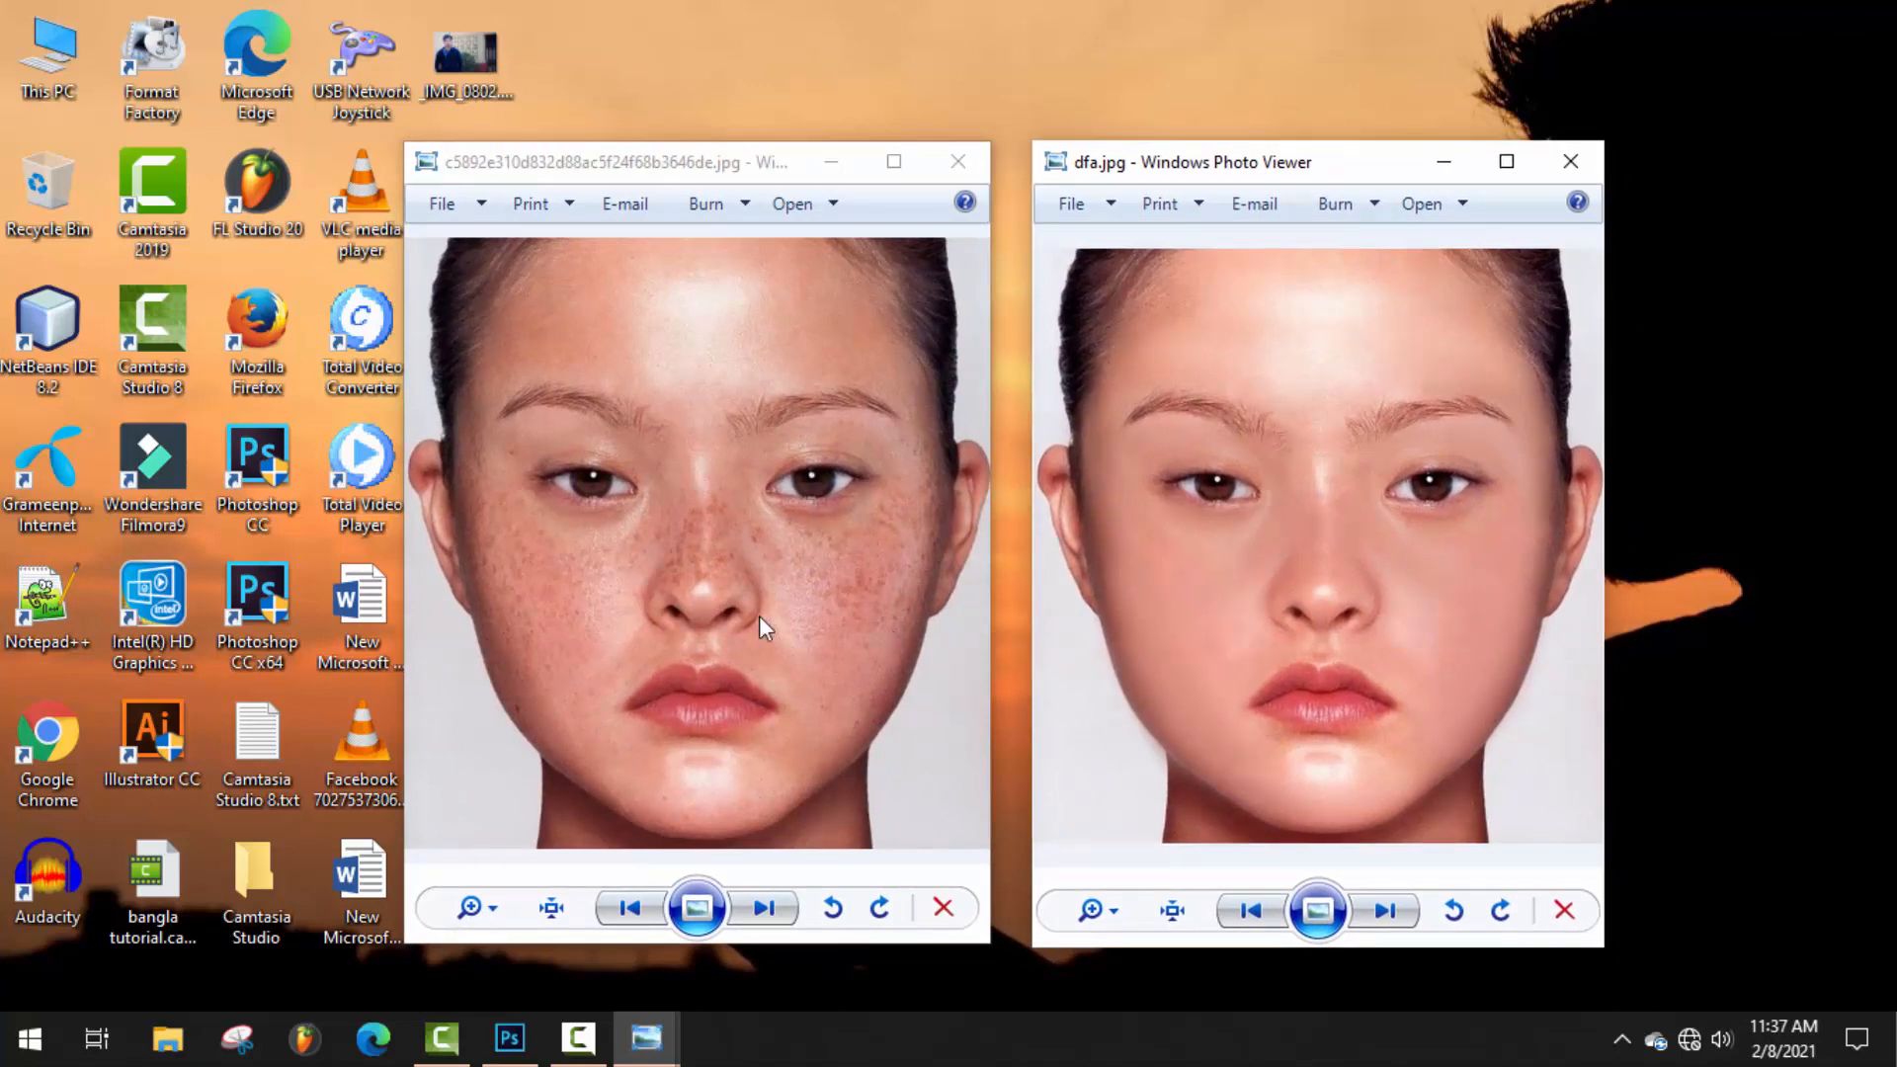